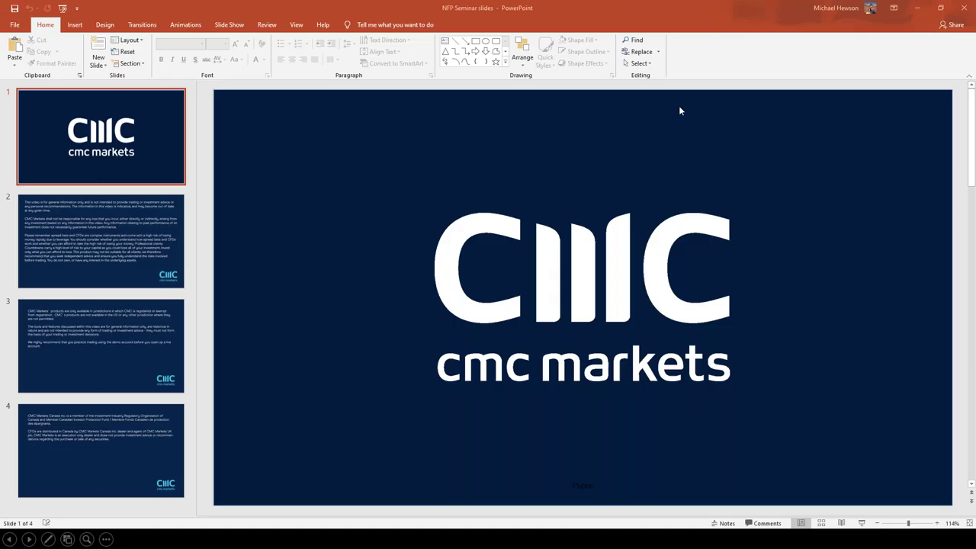
Switch from the slides to the CMC Markets platform, open the US SPX 500 - Cash chart and enlarge its window over the watchlists
click(919, 9)
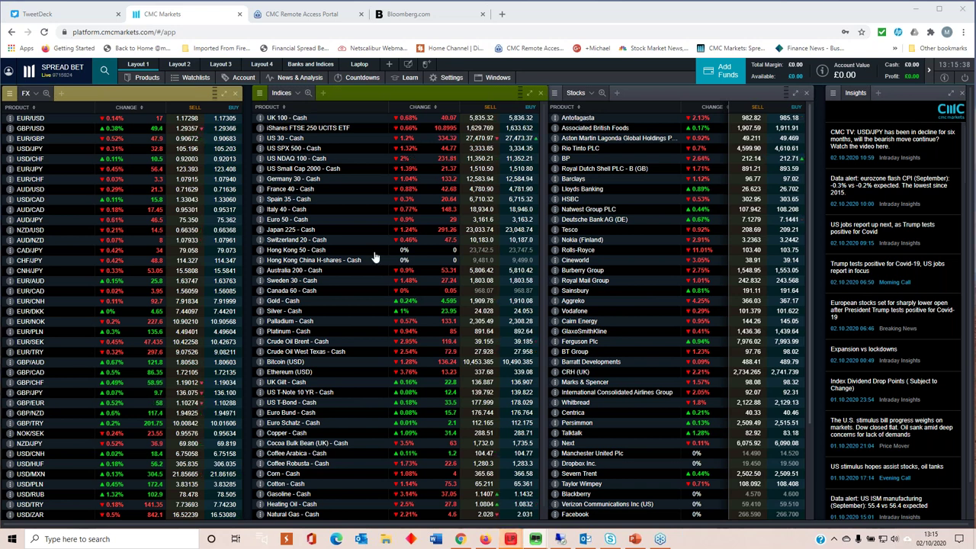
click(279, 149)
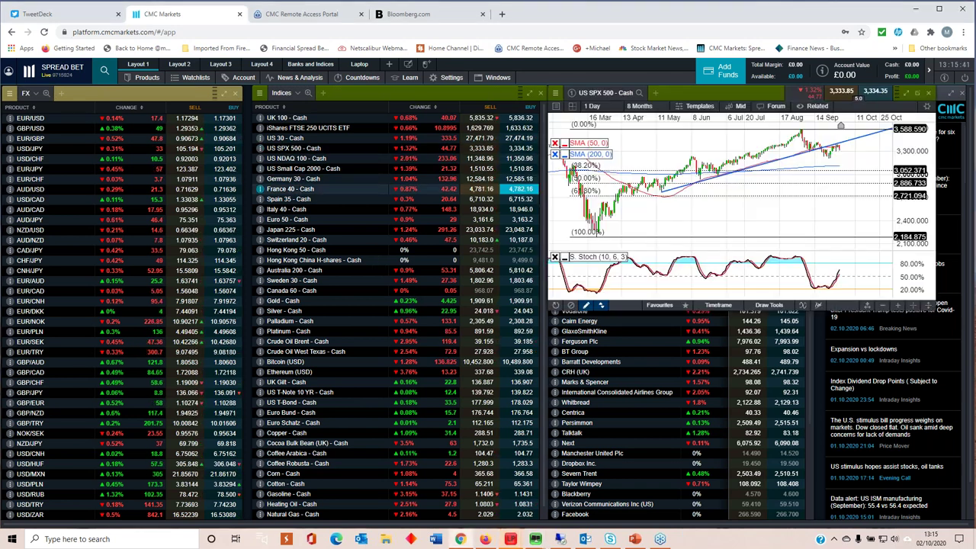
drag(677, 108, 221, 158)
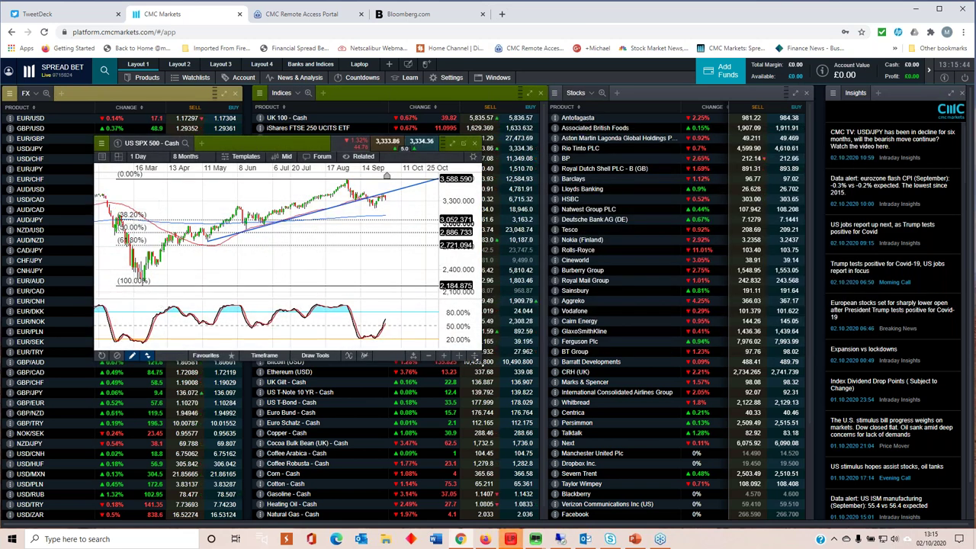
click(474, 355)
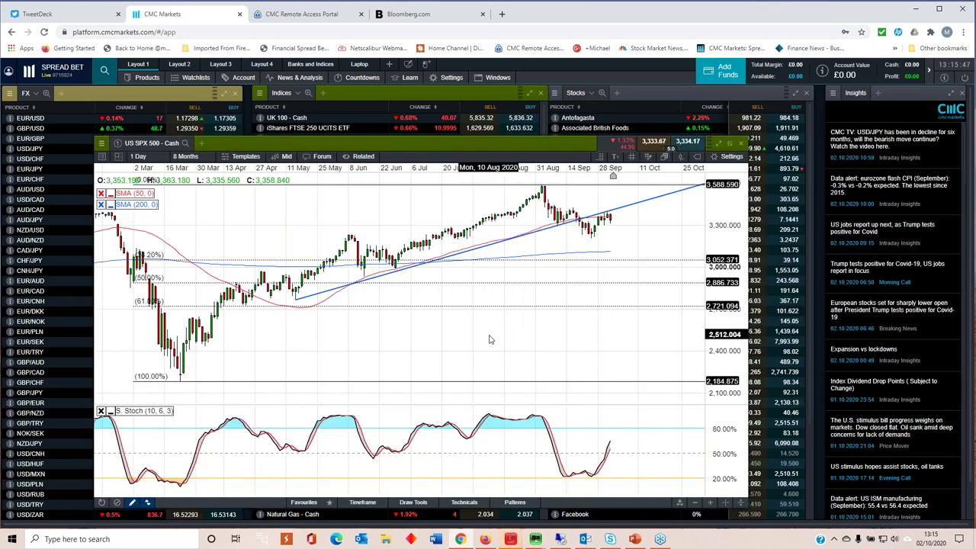
scroll(490, 339, up, 4)
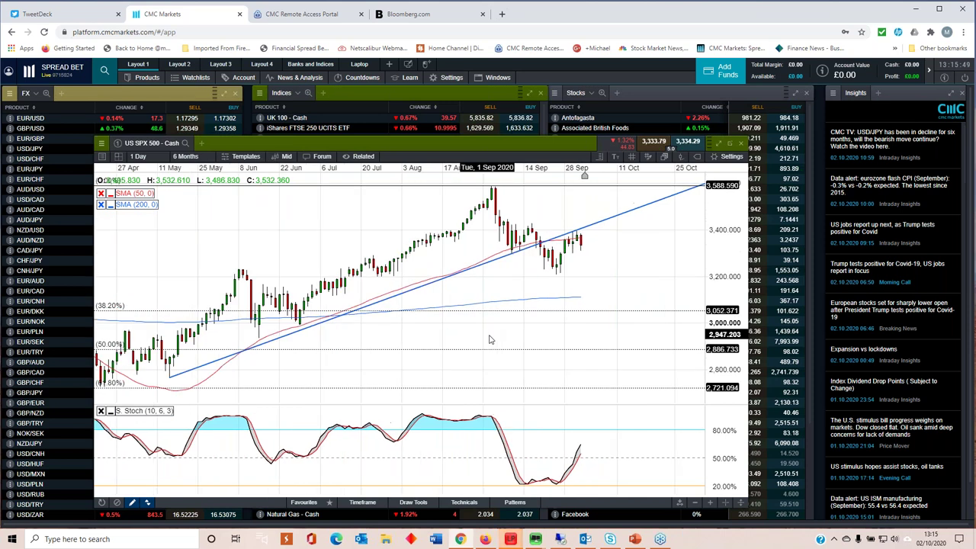
scroll(490, 339, up, 1)
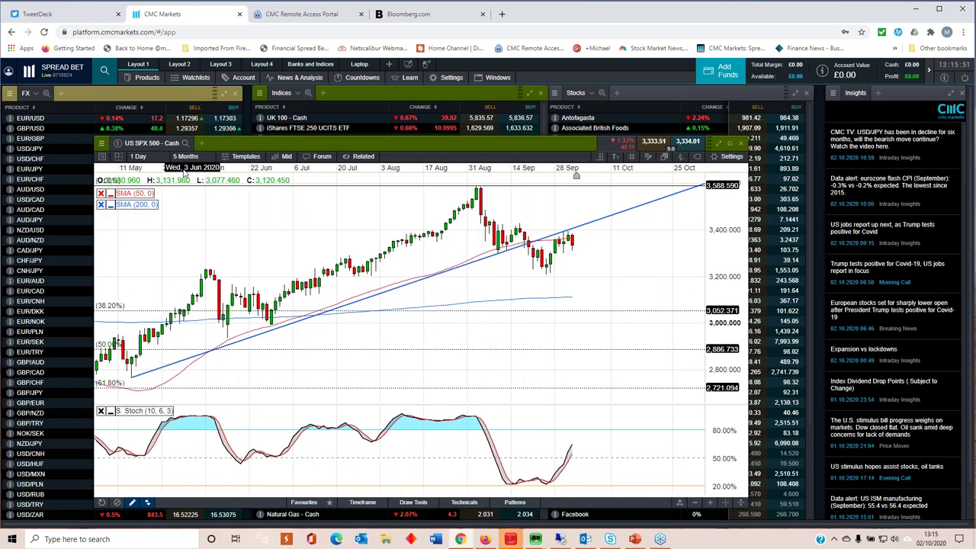
Set the US SPX 500 chart interval to 4 hours and examine September's price action against the moving averages and trendline
click(138, 156)
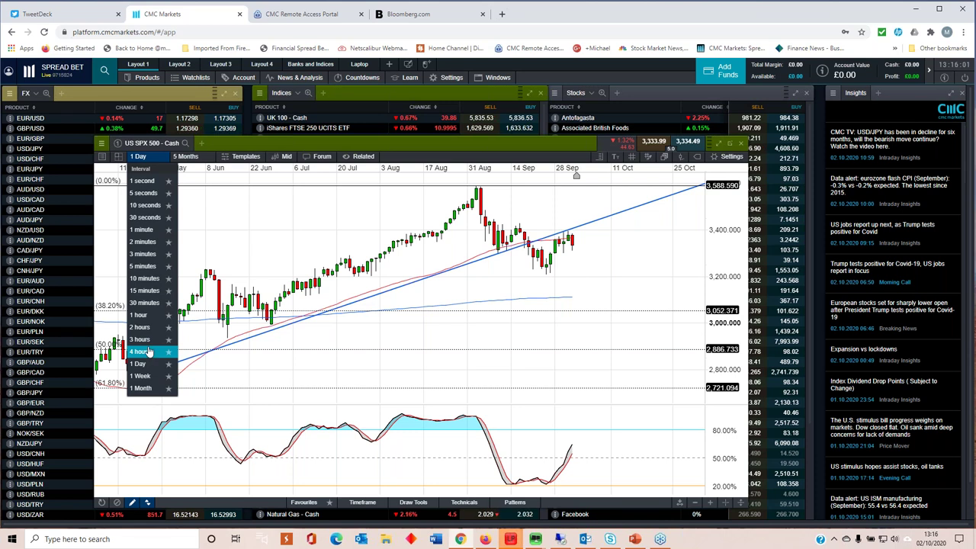
click(148, 351)
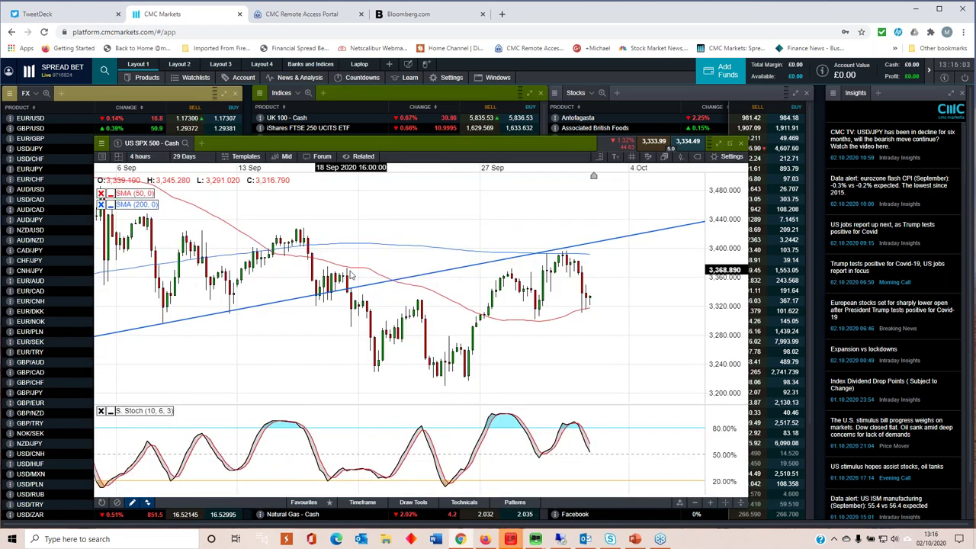
scroll(351, 274, down, 1)
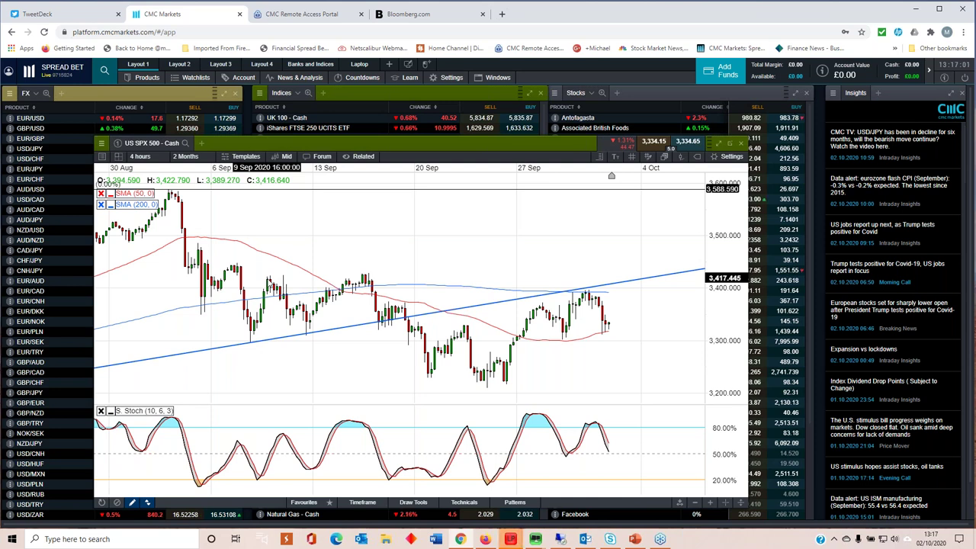
click(177, 187)
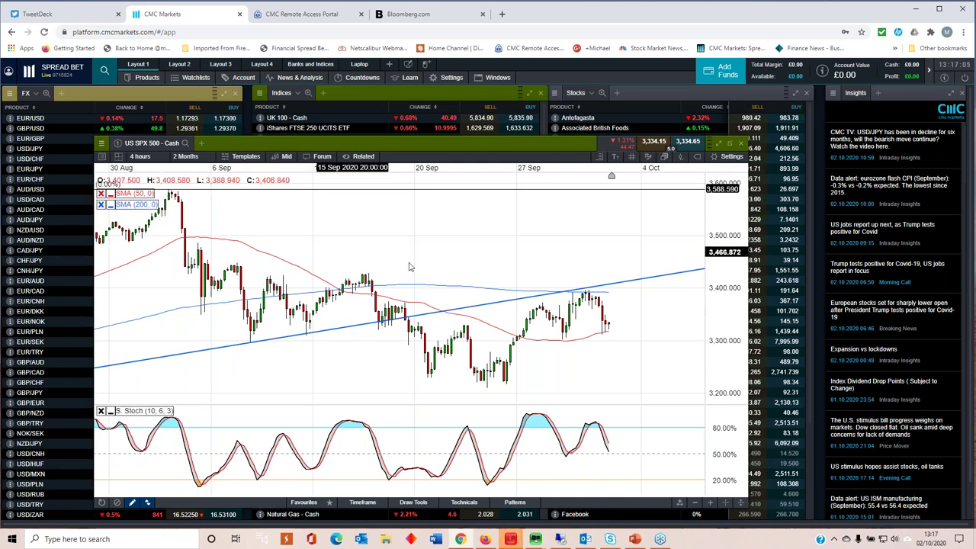
scroll(494, 293, down, 2)
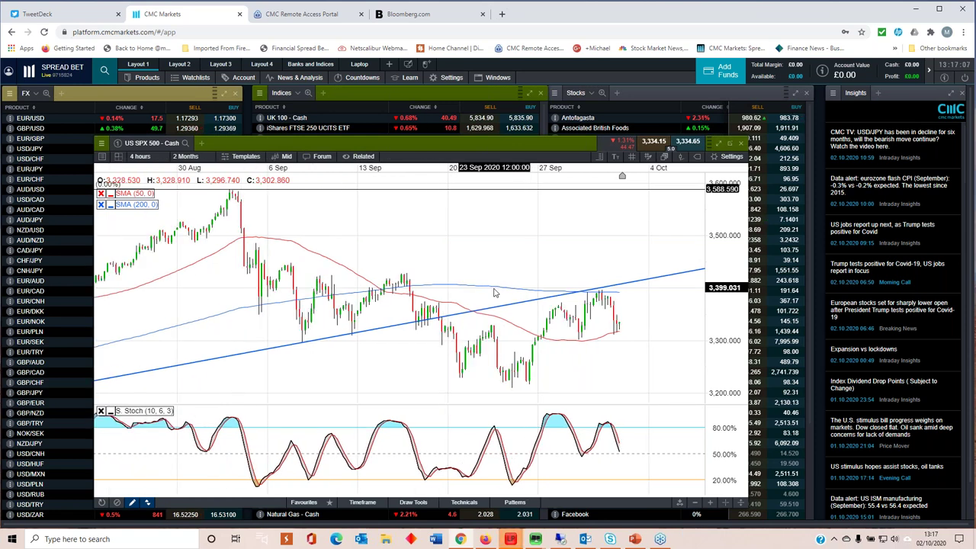
scroll(494, 292, down, 1)
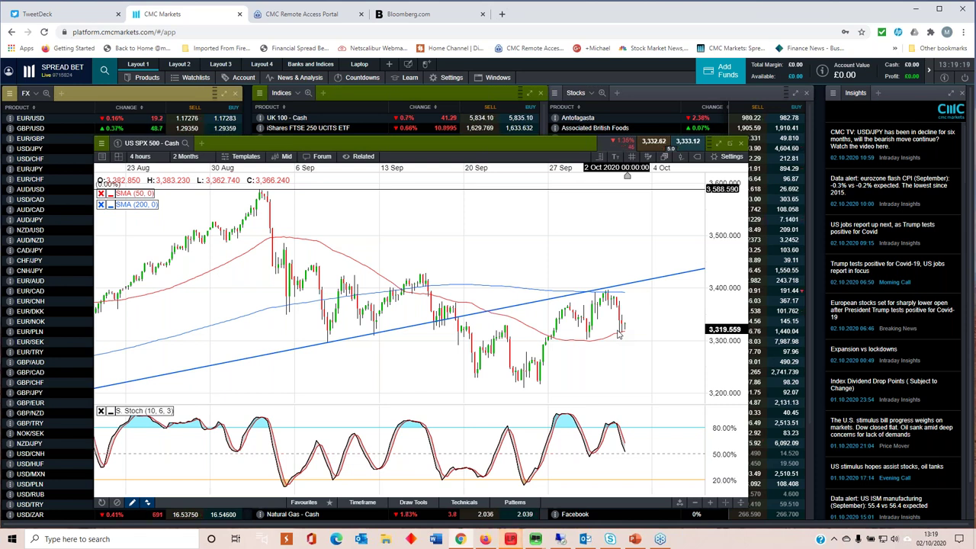
scroll(586, 320, up, 5)
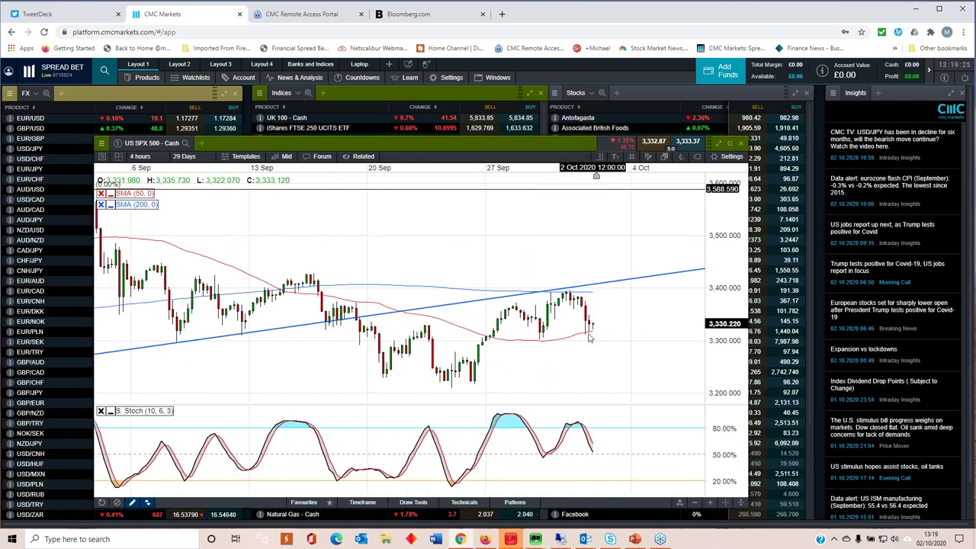
scroll(555, 346, down, 5)
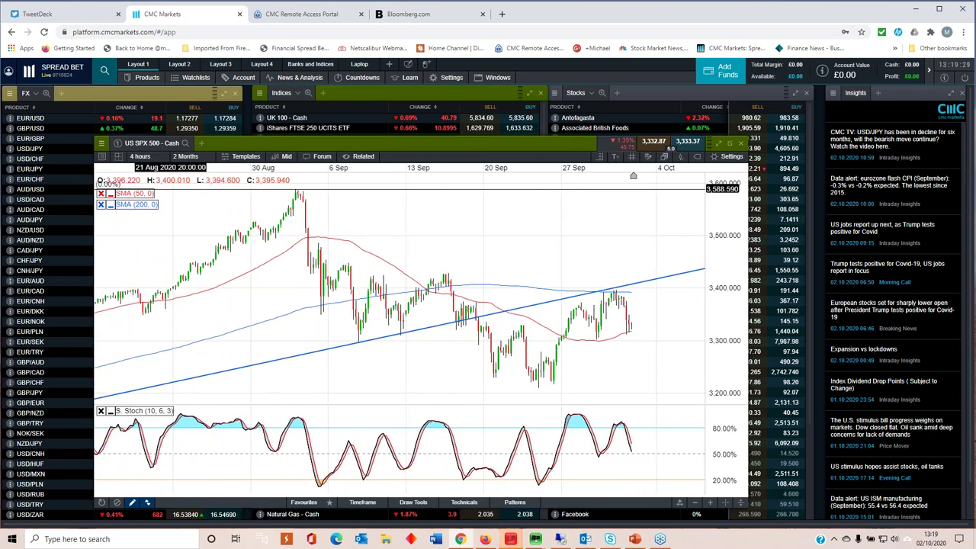
Set the US SPX 500 chart interval back to 1 Day, review the longer-term trend and close the chart
click(140, 157)
click(156, 364)
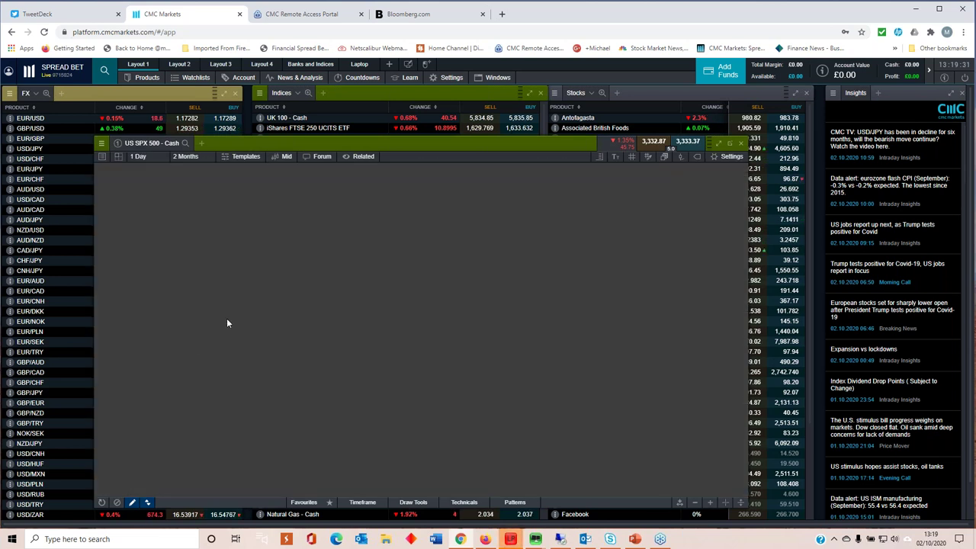
scroll(287, 303, up, 2)
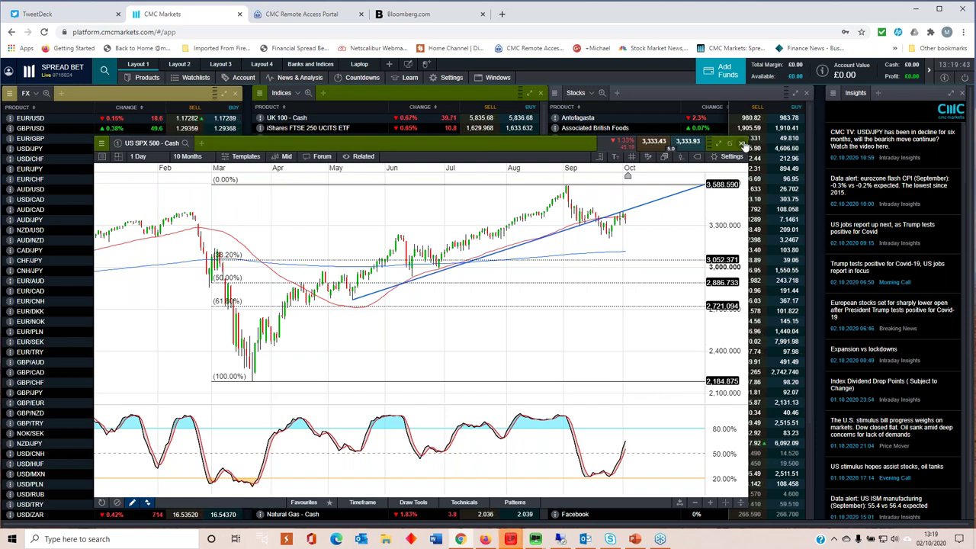
click(742, 143)
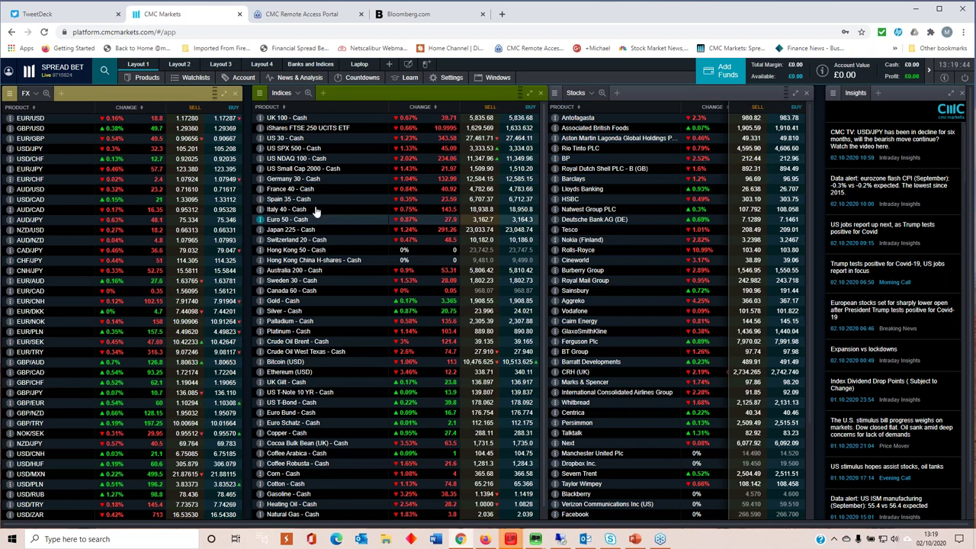
Reopen the US SPX 500 - Cash chart over the indices watchlist, check the latest daily candles and close it
click(300, 152)
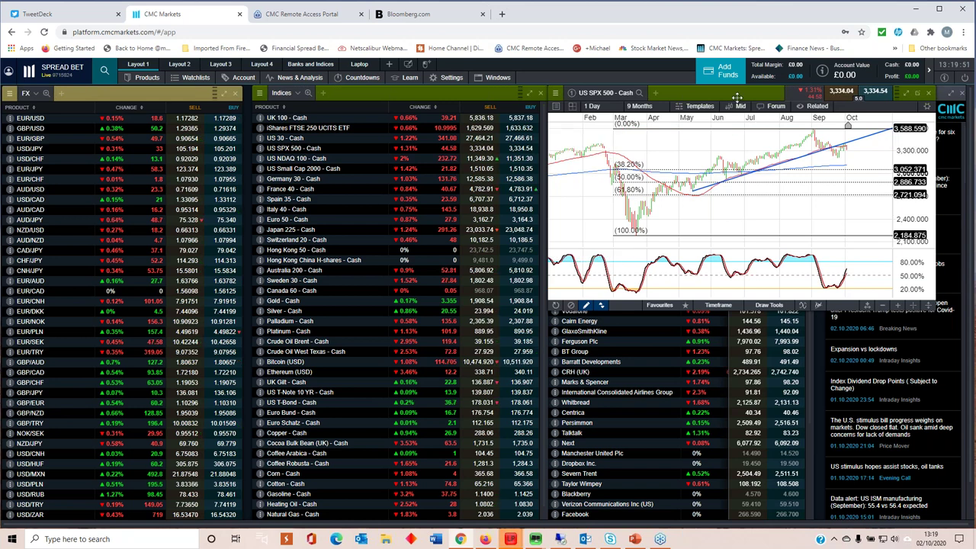
drag(732, 93, 348, 201)
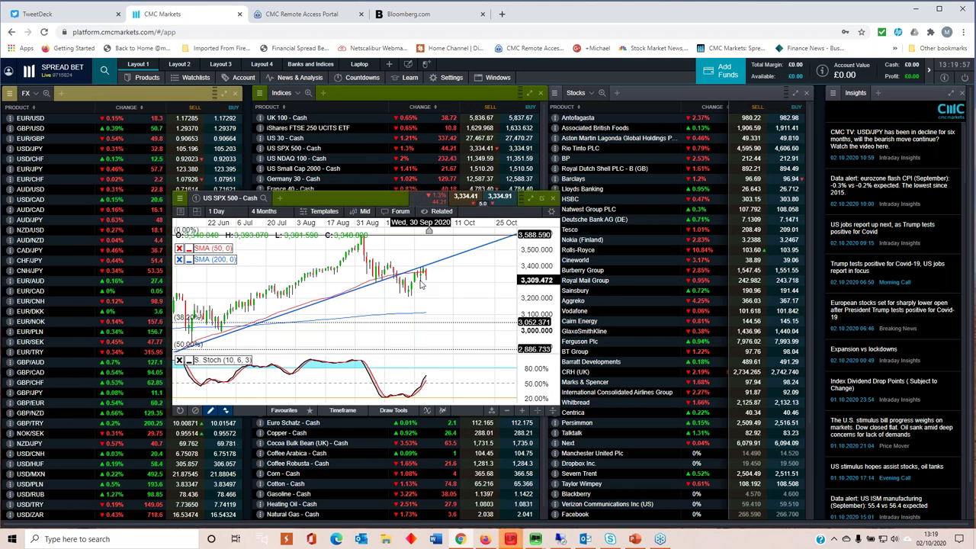
click(541, 198)
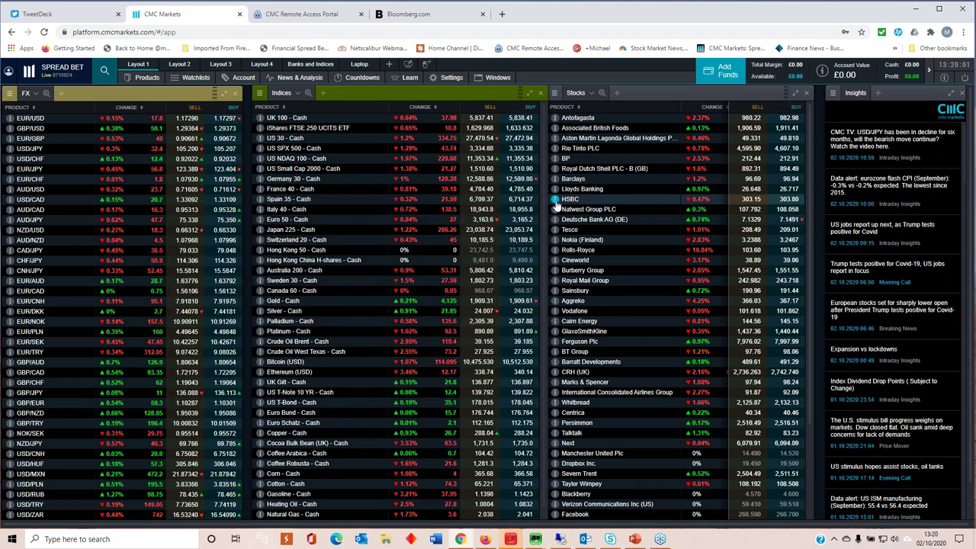
Open the US NDAQ 100 - Cash chart, enlarge its window over the watchlists and review the daily trend since March
click(307, 160)
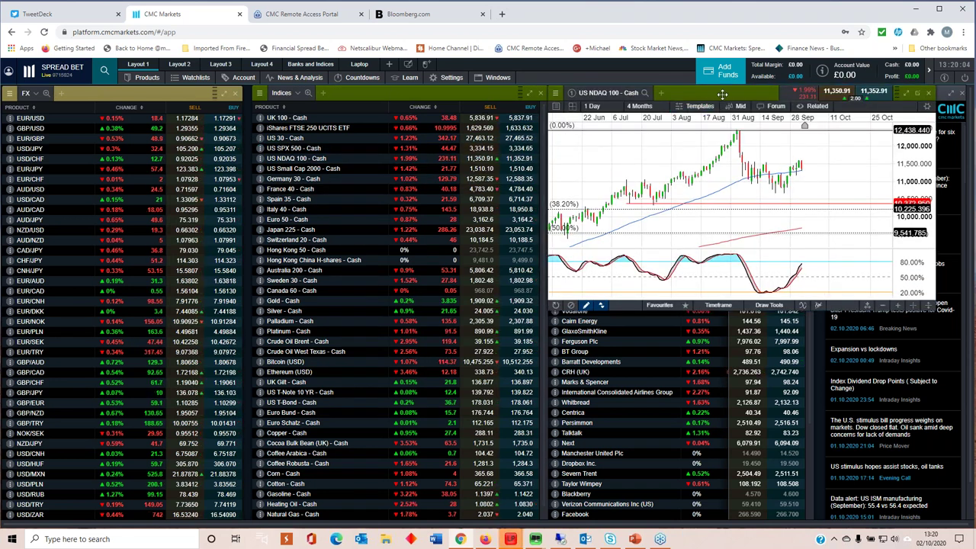
drag(624, 113, 170, 195)
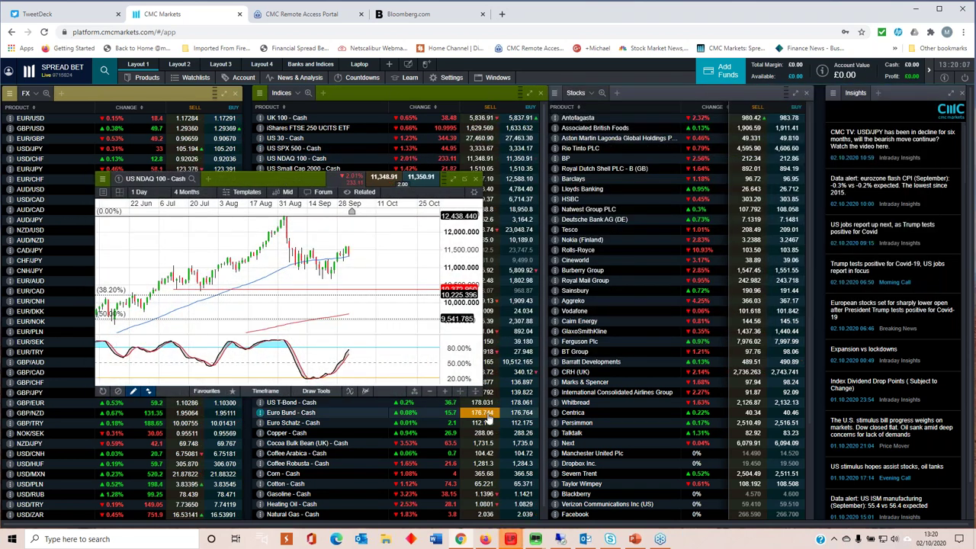
drag(481, 396, 654, 491)
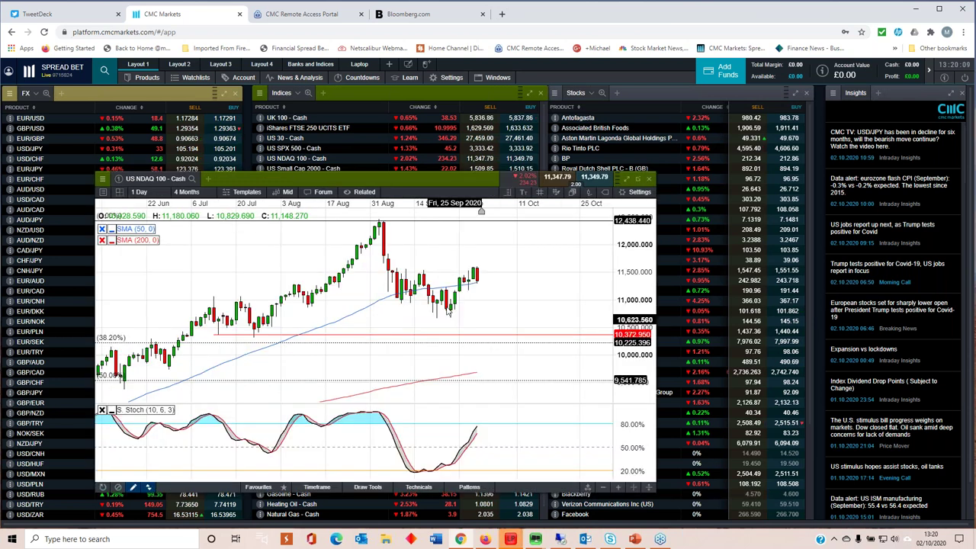
scroll(526, 271, down, 1)
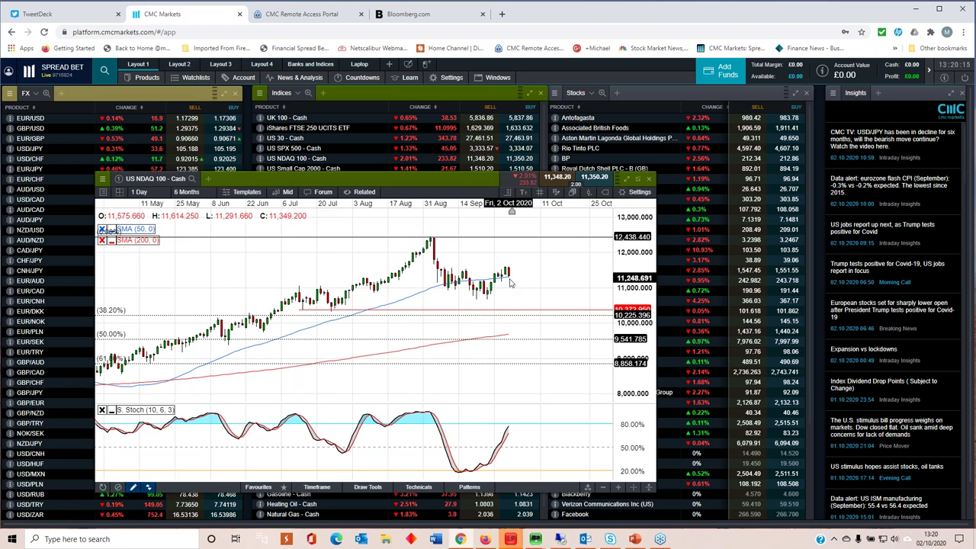
scroll(510, 284, down, 1)
scroll(510, 283, down, 1)
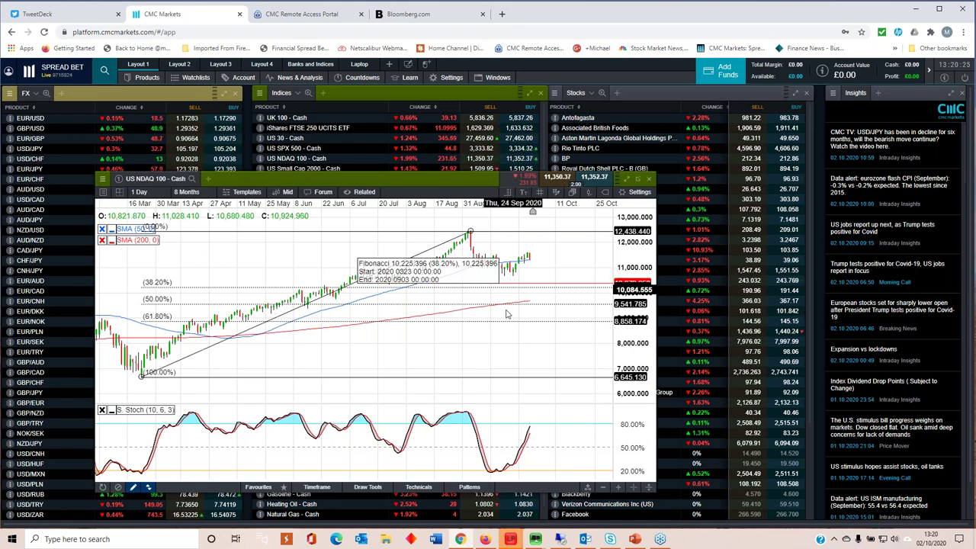
Set the US NDAQ 100 chart interval to 4 hours, examine recent price action around the moving averages and close the chart
click(142, 193)
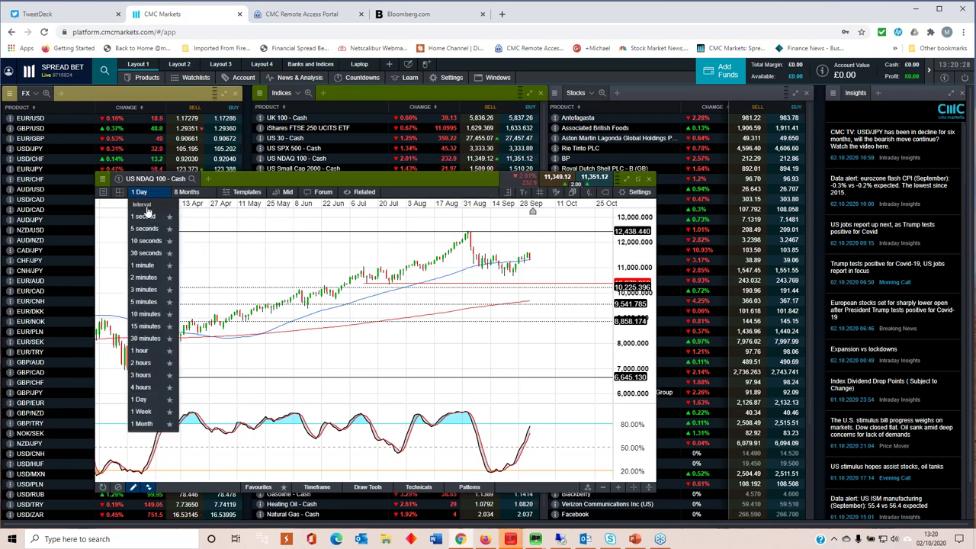
click(142, 386)
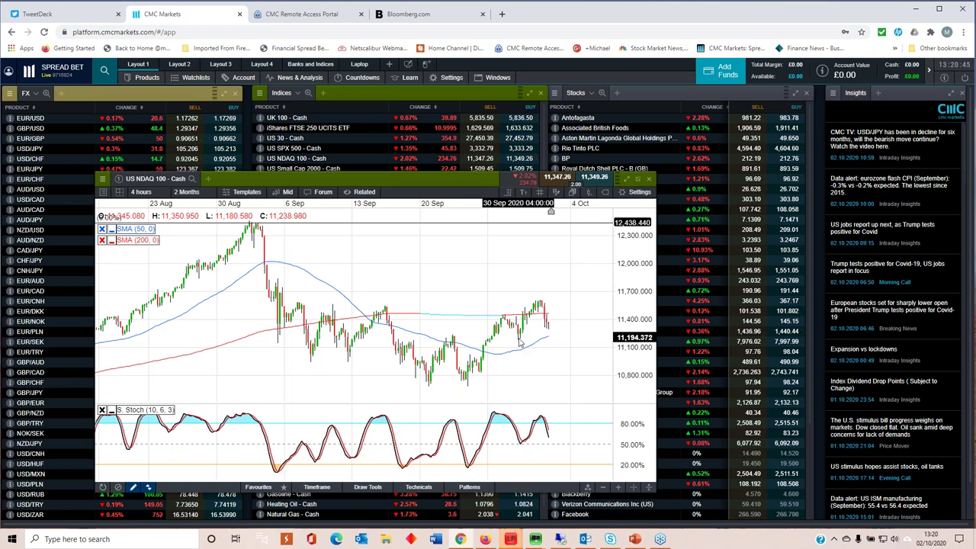
scroll(521, 344, up, 2)
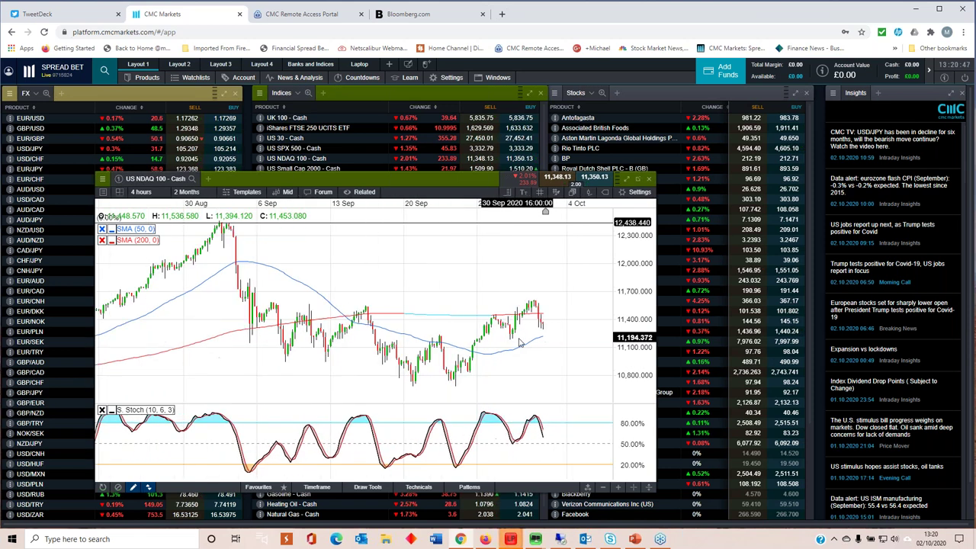
scroll(519, 343, up, 3)
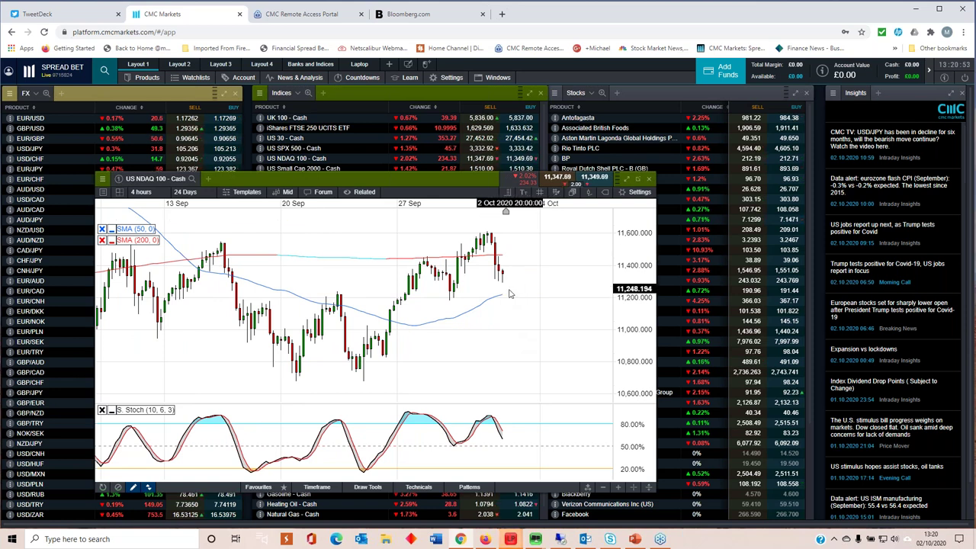
scroll(509, 293, down, 3)
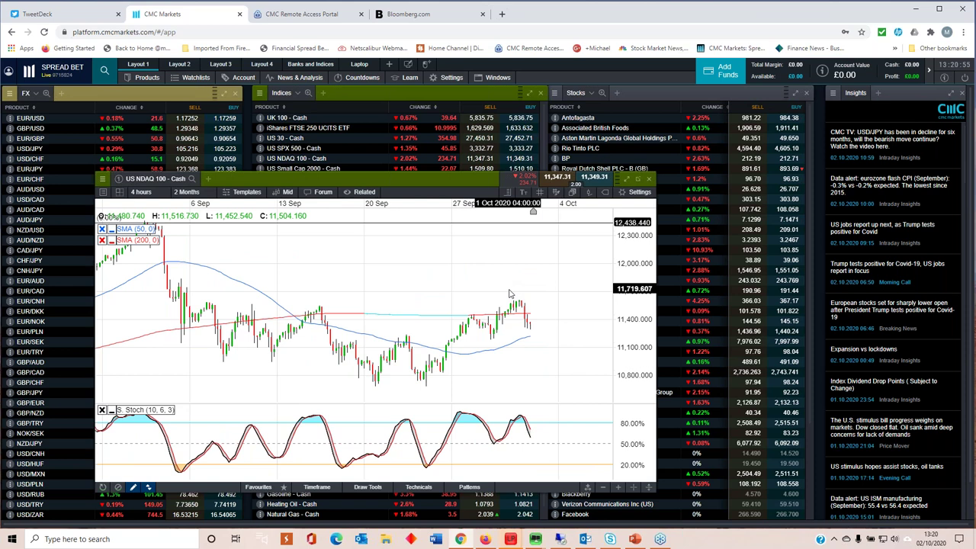
scroll(510, 294, down, 3)
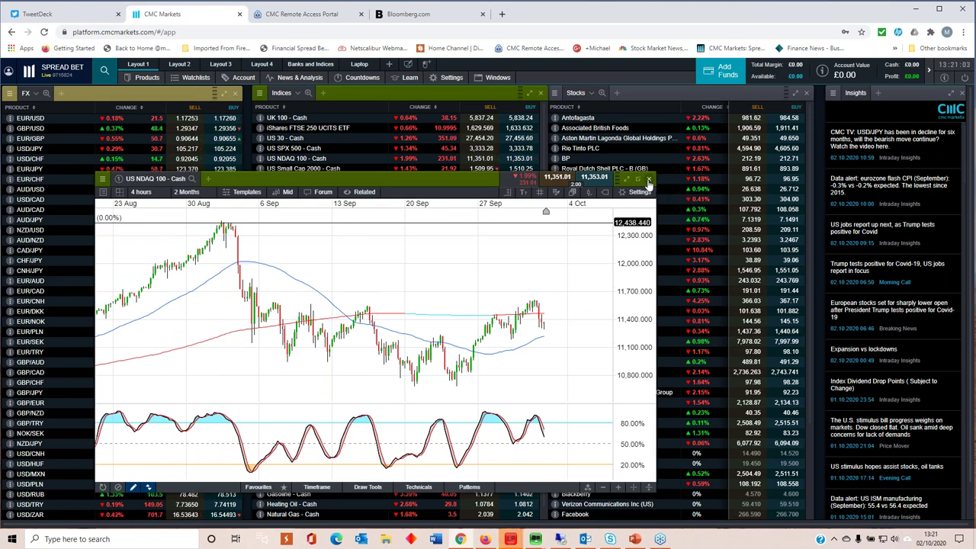
click(648, 180)
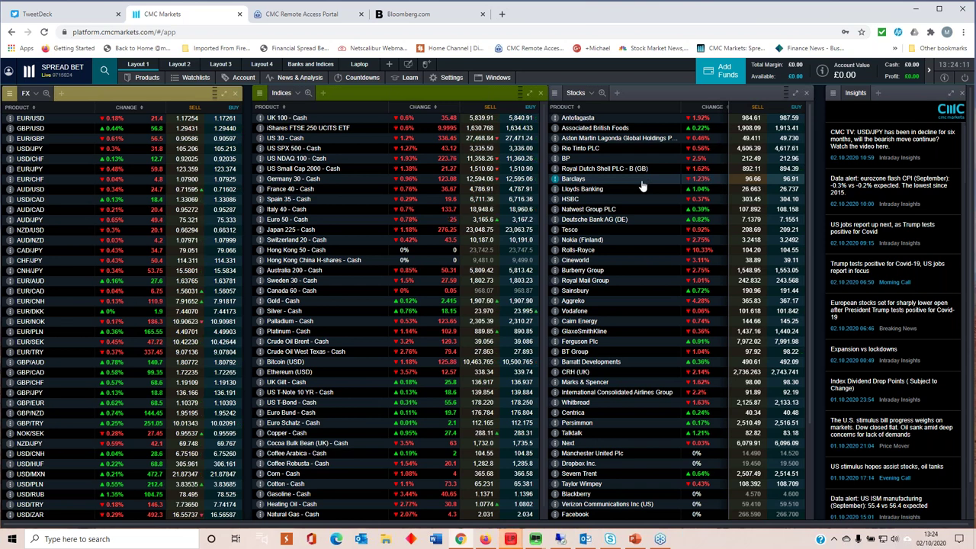
Open the GBP/USD chart, set its interval to 30 minutes and enlarge its window over the watchlists
click(32, 129)
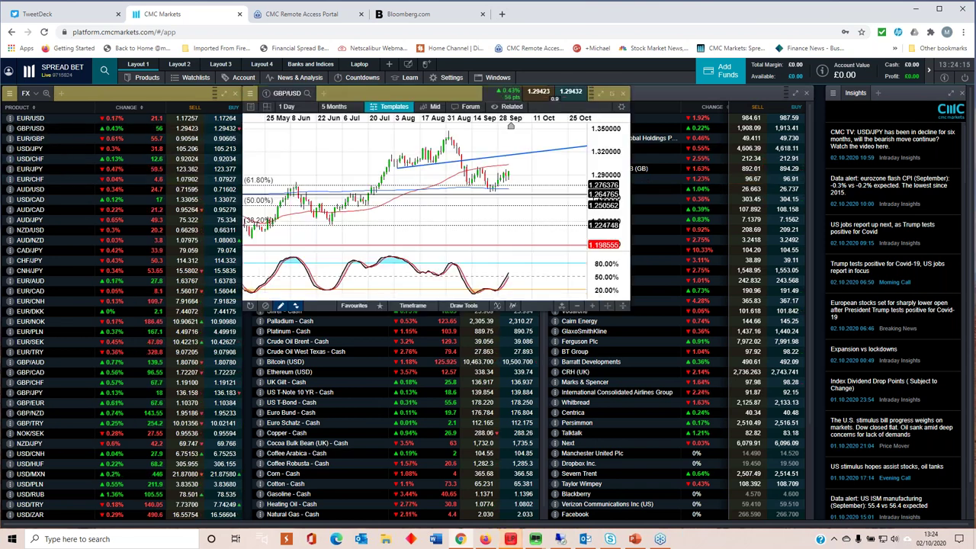
drag(313, 111, 305, 190)
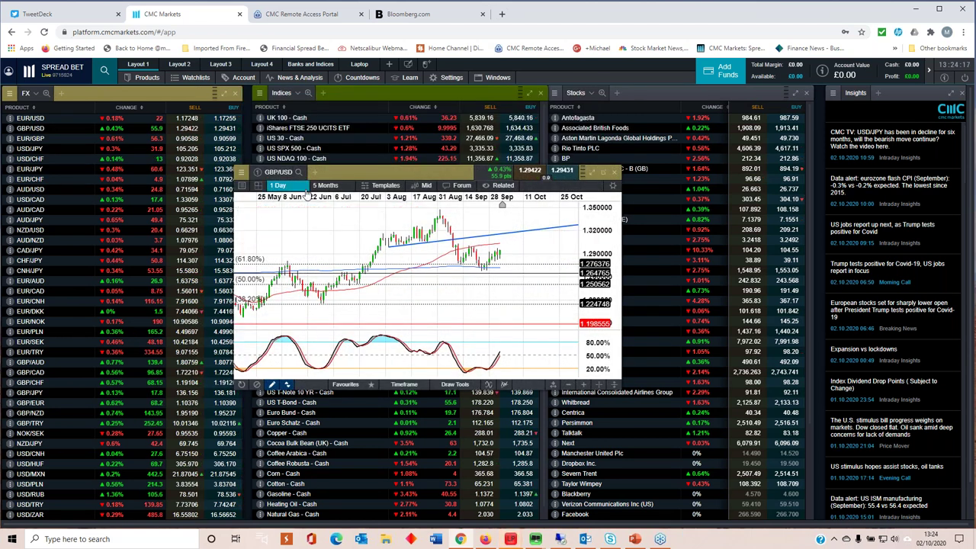
click(279, 185)
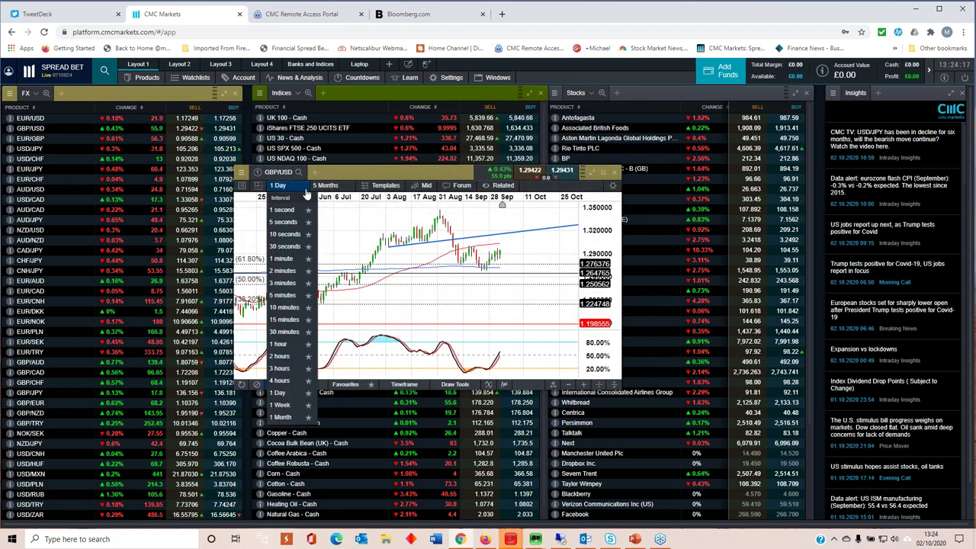
click(294, 332)
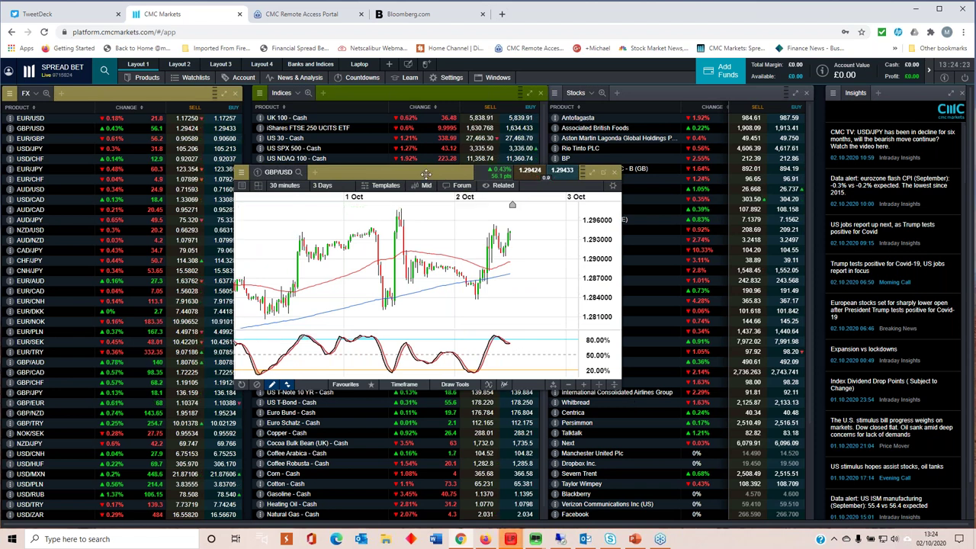
drag(425, 174, 343, 179)
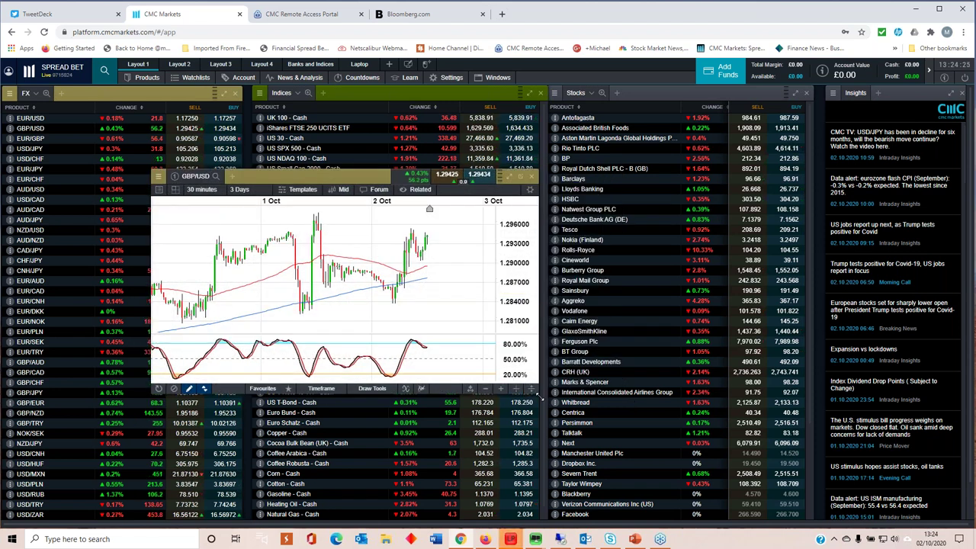
drag(538, 395, 785, 485)
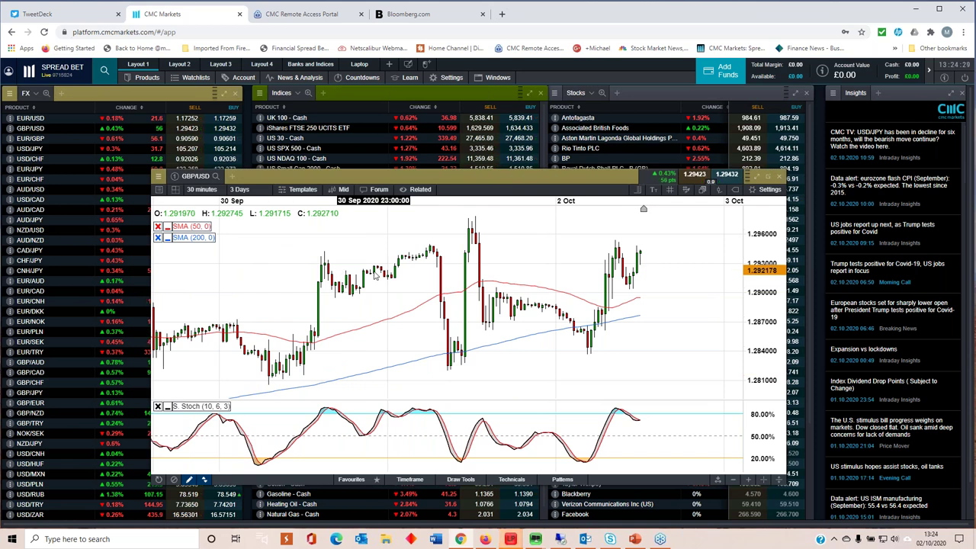
Reposition the GBP/USD chart and review its 30-minute price action over the past five days
drag(434, 171, 394, 148)
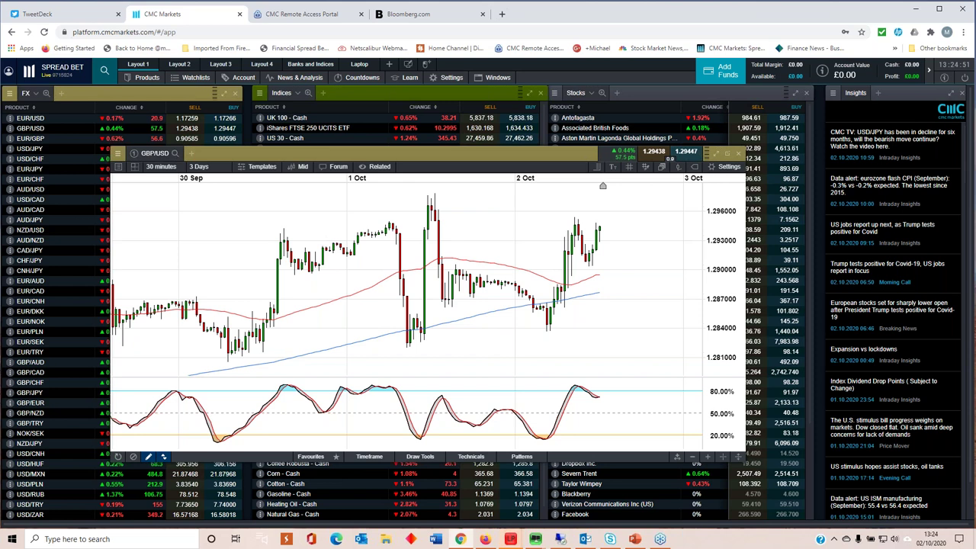
scroll(347, 252, down, 4)
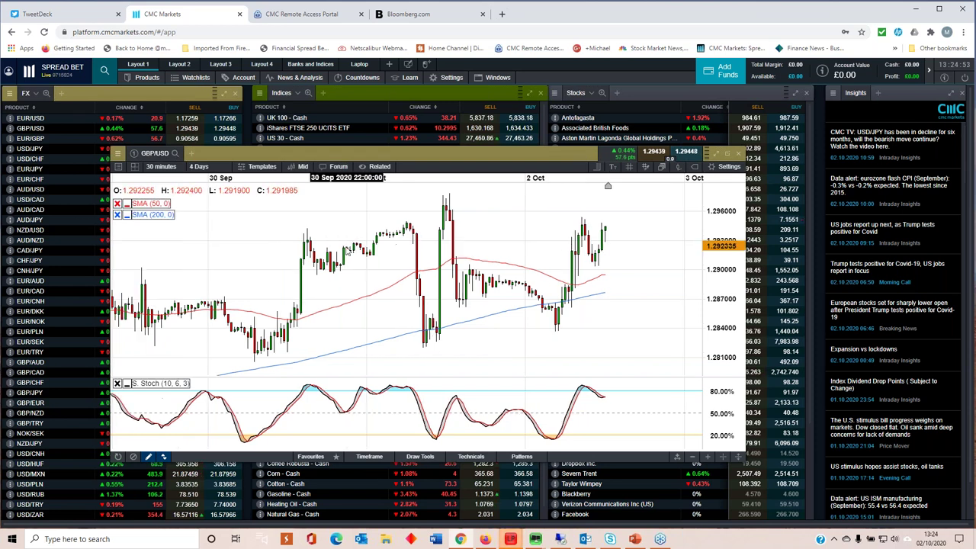
scroll(347, 251, down, 2)
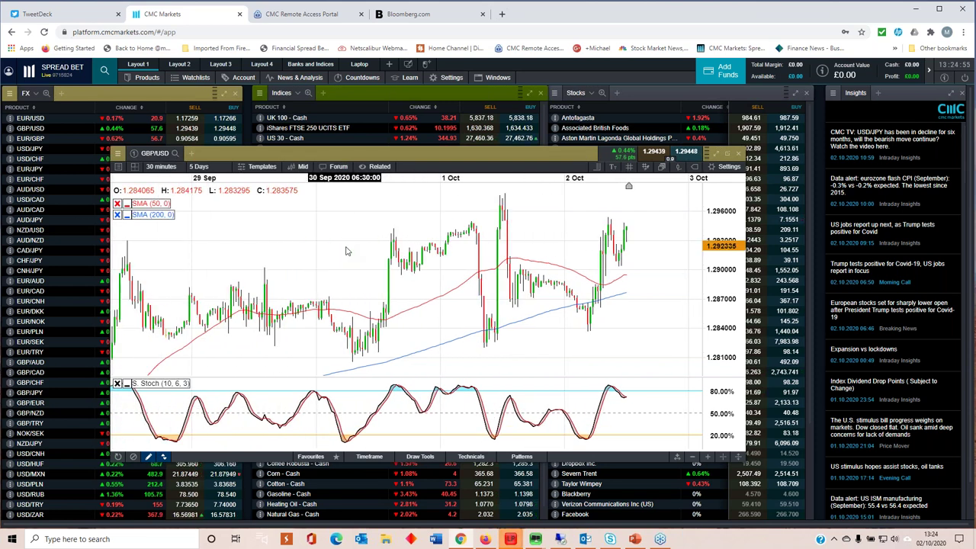
scroll(347, 252, down, 1)
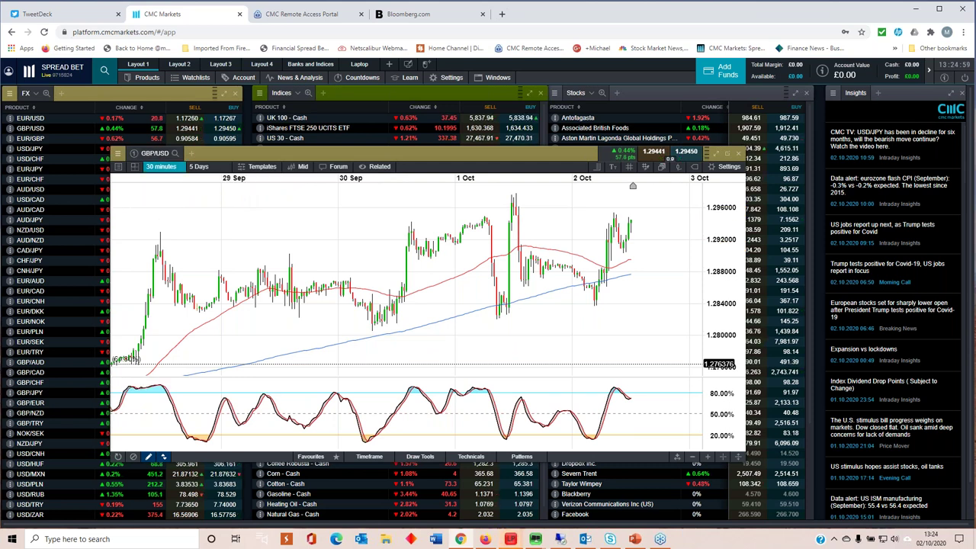
Set the GBP/USD chart interval to 1 Day and examine the August and September candles around the trend line
click(161, 166)
click(169, 376)
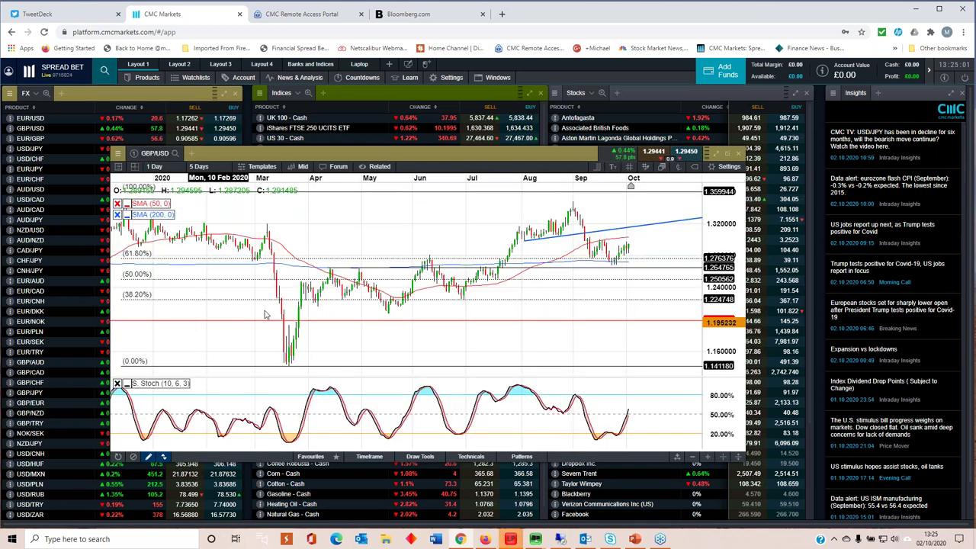
scroll(270, 314, down, 1)
scroll(284, 313, up, 2)
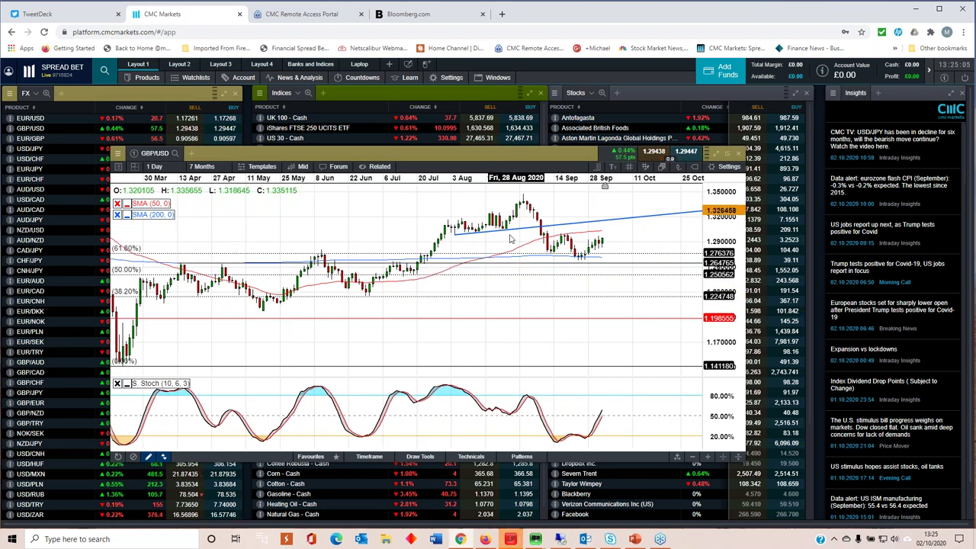
drag(445, 157, 401, 169)
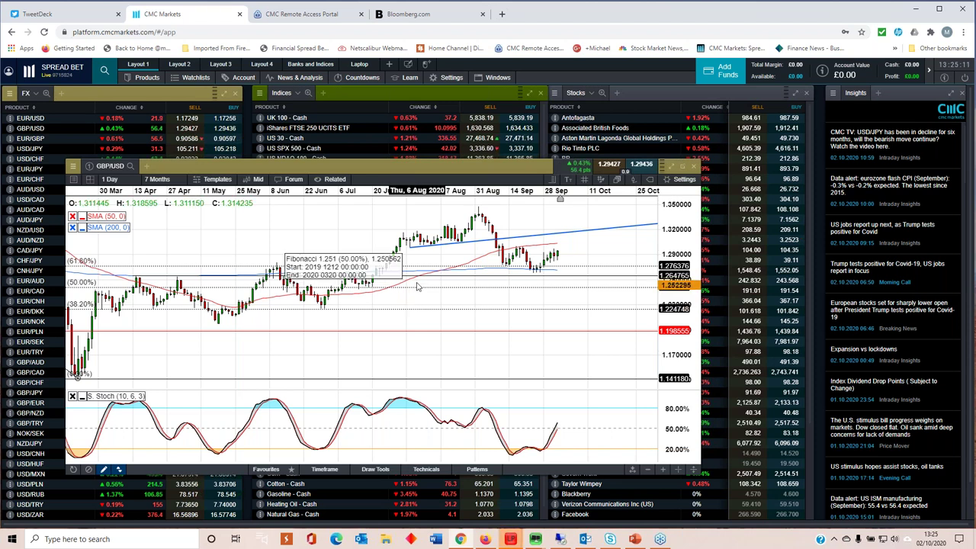
Review the GBP/USD daily trend since the start of 2020 against the Fibonacci levels and moving averages, and close the chart
scroll(418, 287, down, 1)
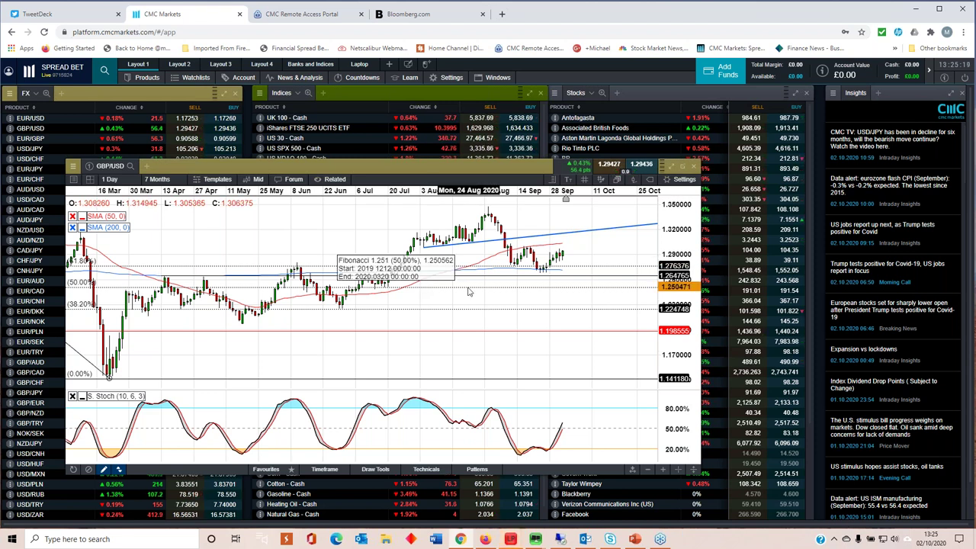
scroll(469, 292, down, 1)
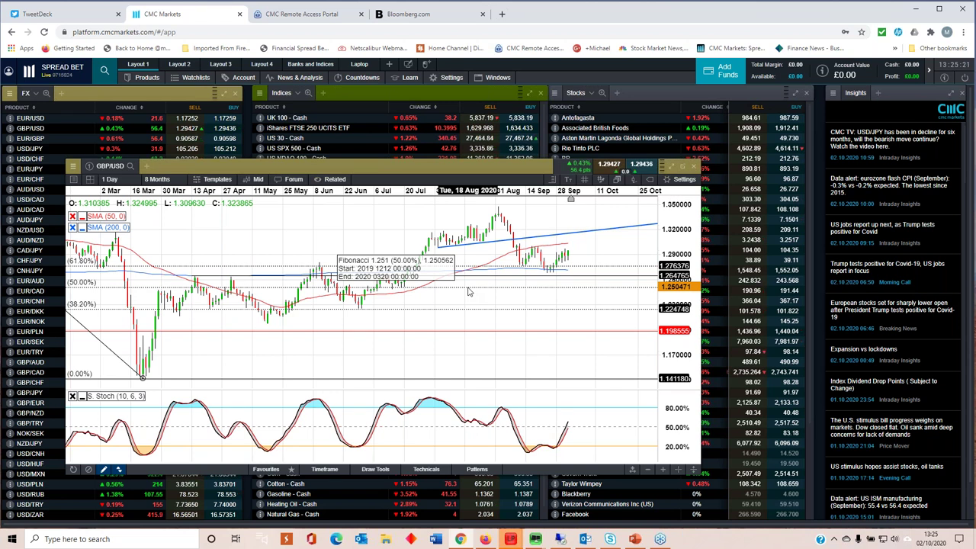
scroll(469, 292, down, 1)
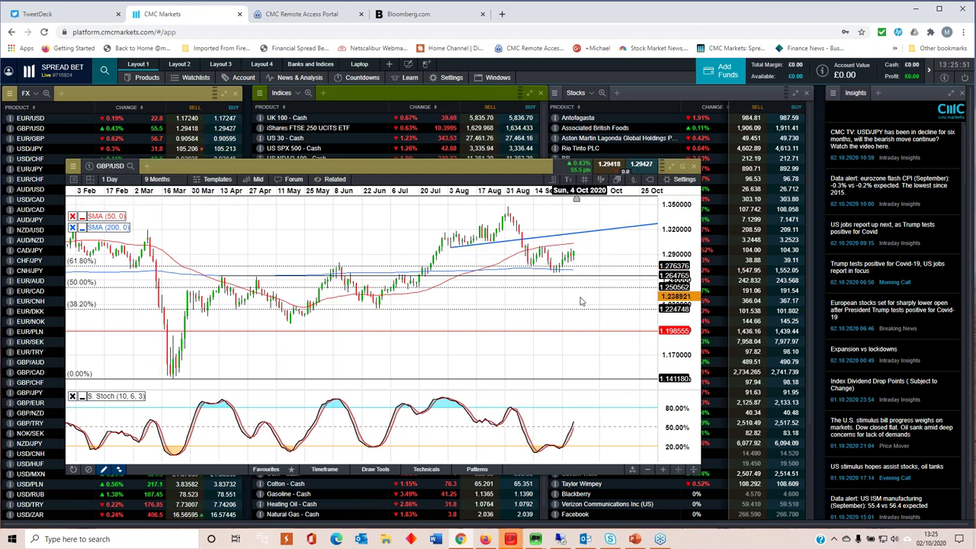
scroll(581, 296, down, 1)
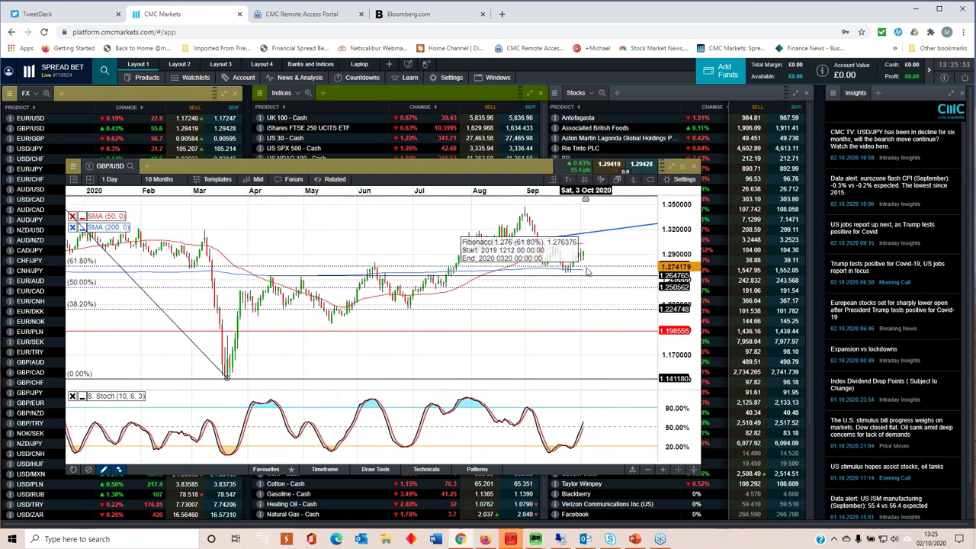
scroll(587, 270, up, 1)
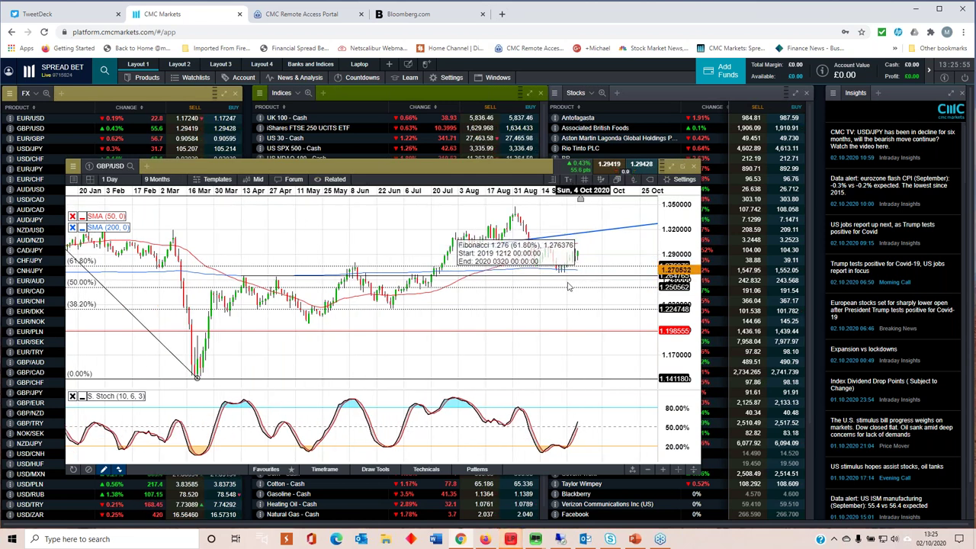
scroll(568, 287, down, 1)
mouse_move(572, 282)
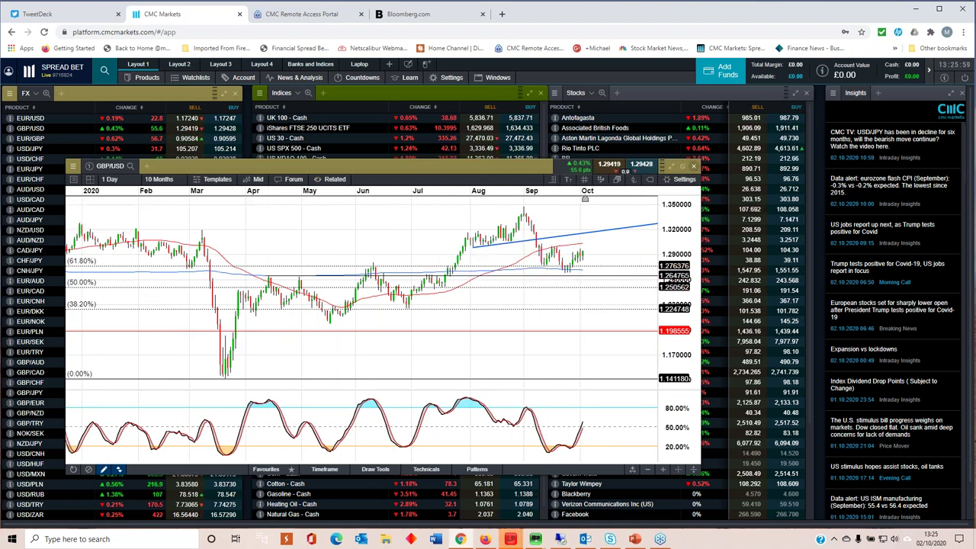
click(693, 166)
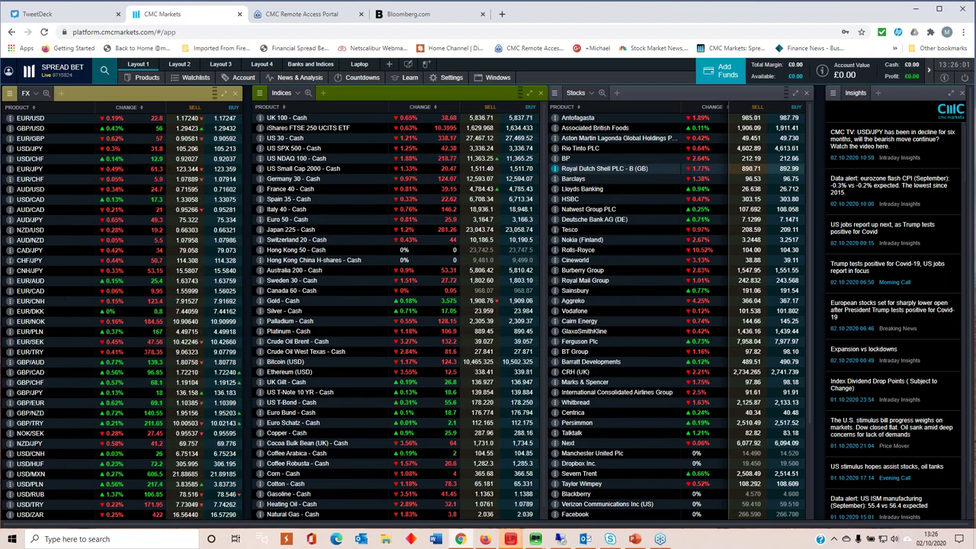
Open the EUR/USD chart, enlarge its window over the watchlists and review the daily trend over six months
double_click(33, 118)
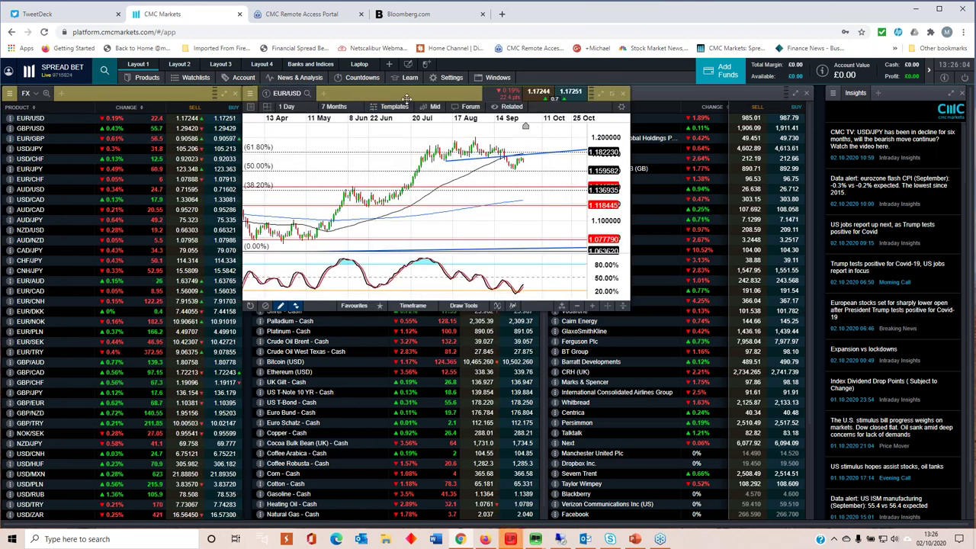
drag(408, 100, 312, 227)
drag(695, 512, 692, 511)
drag(430, 207, 345, 140)
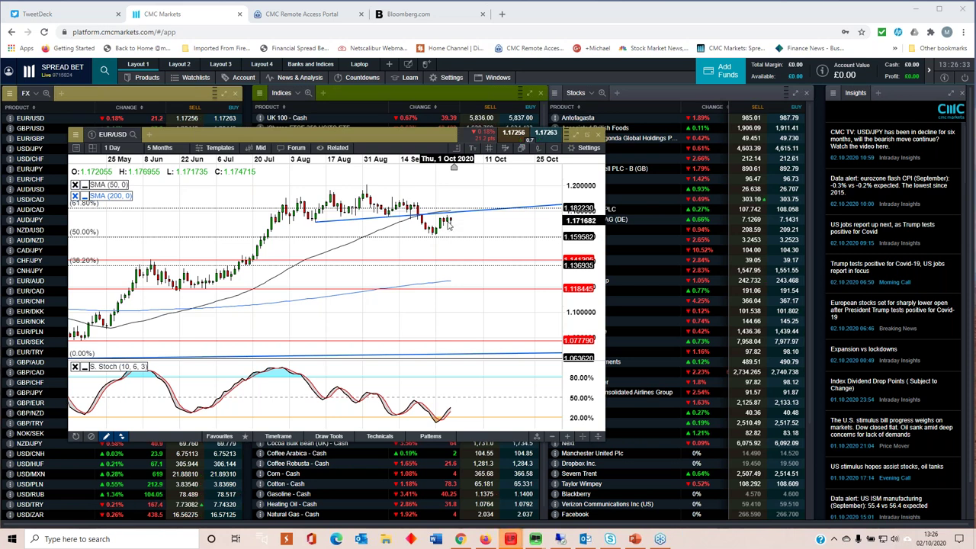
scroll(449, 222, down, 1)
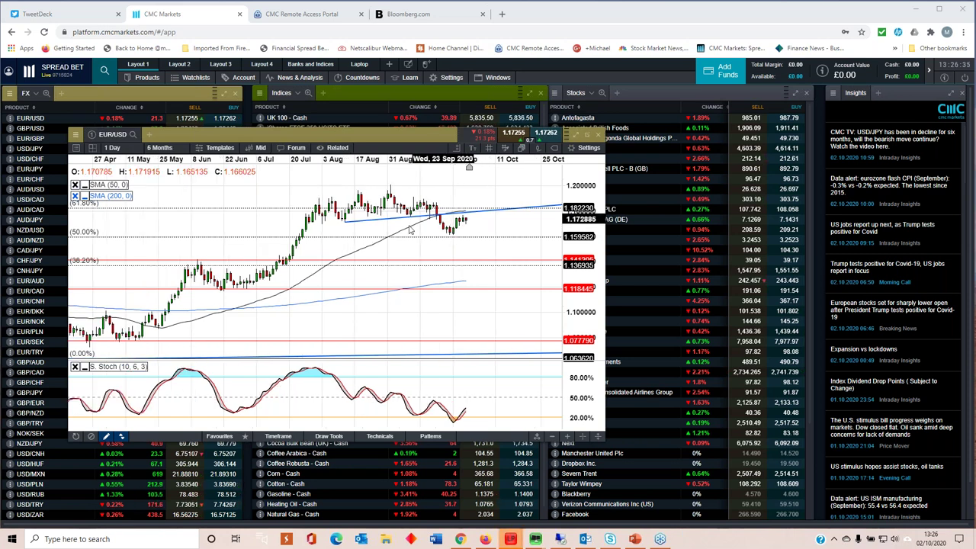
Set the EUR/USD chart interval to 4 hours and examine September's price action around the moving averages
click(134, 147)
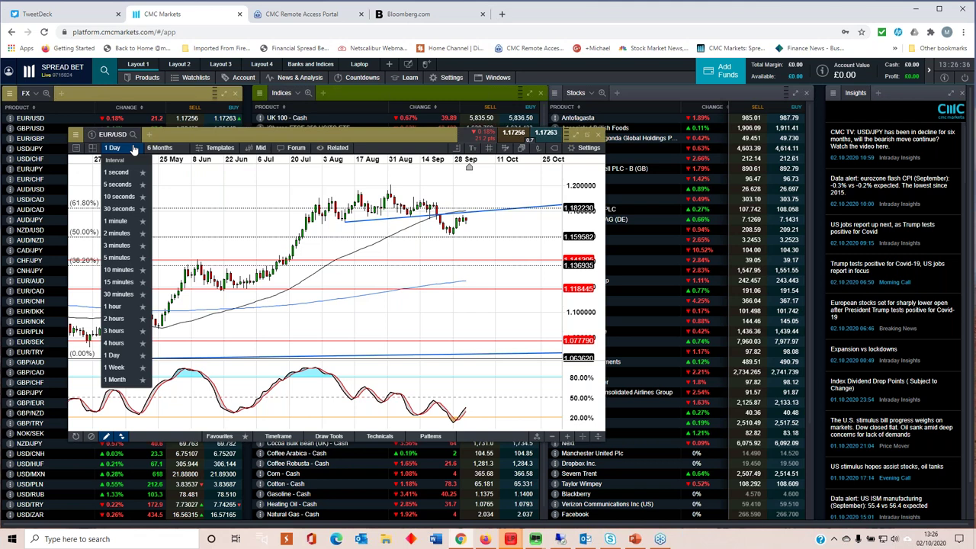
click(126, 343)
scroll(221, 244, down, 4)
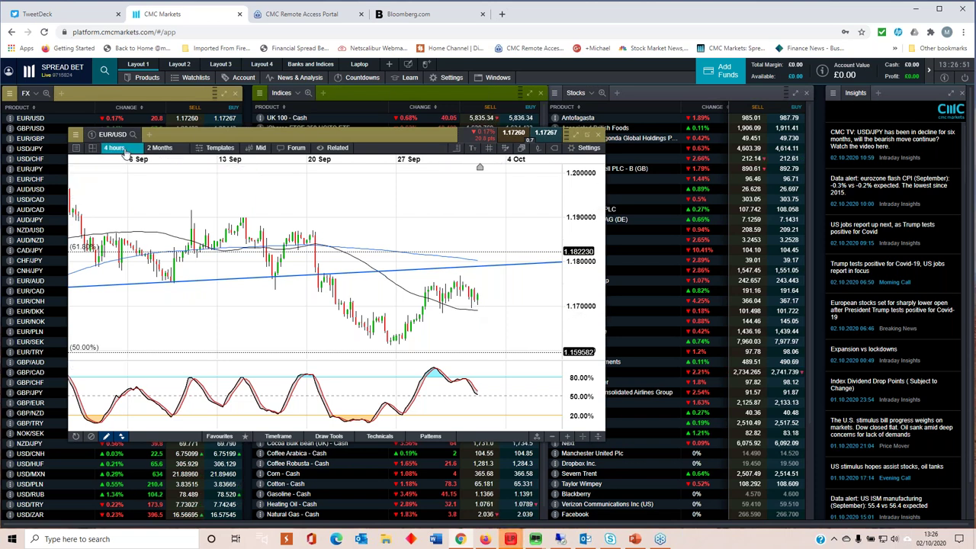
Set the EUR/USD chart interval back to 1 Day and review the trend over the past nine months
click(124, 150)
click(113, 355)
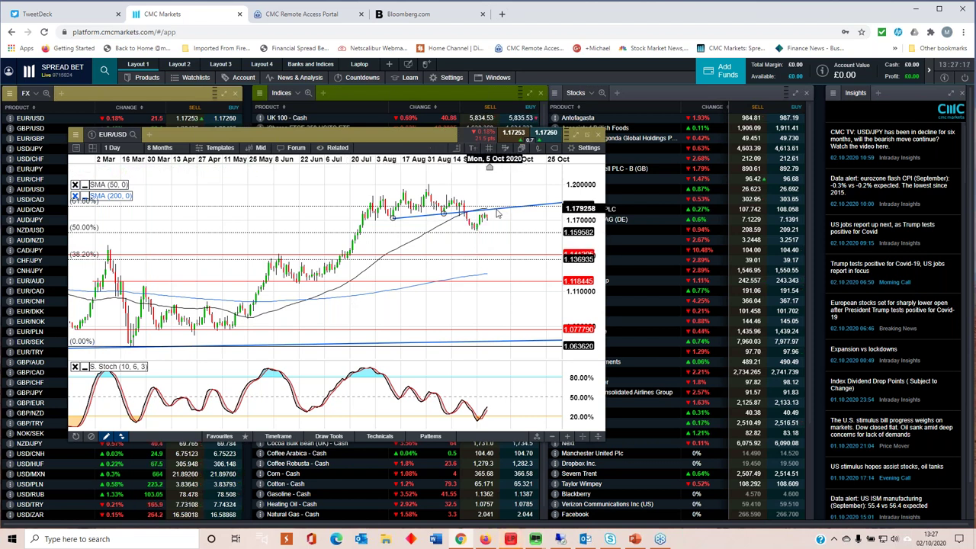
scroll(485, 216, down, 2)
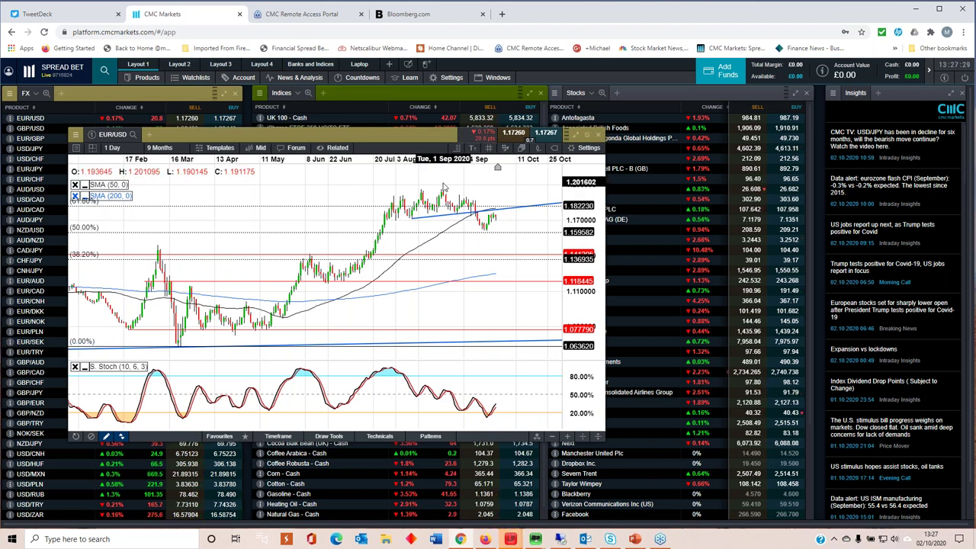
Draw a descending trend line from the early September high along the lower highs on the EUR/USD chart, and close the chart
click(219, 436)
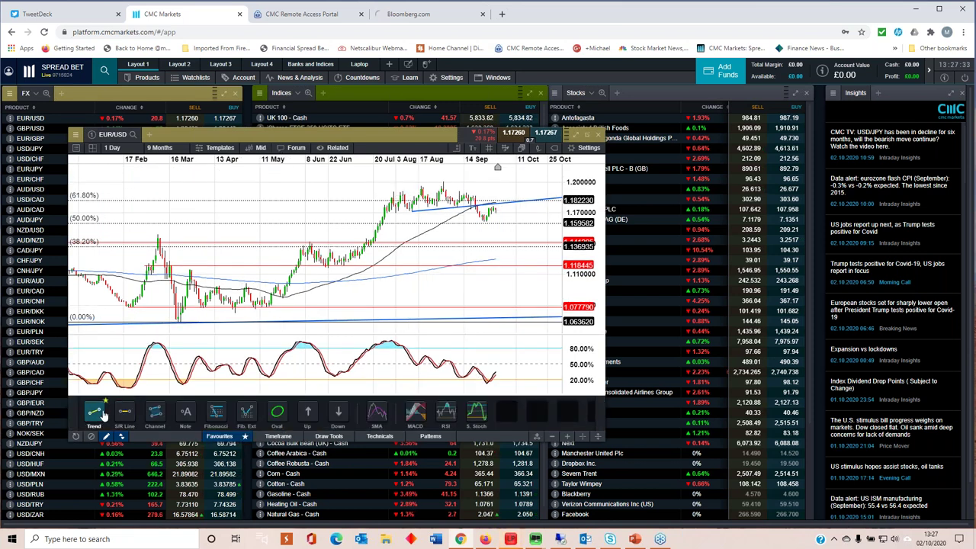
click(125, 411)
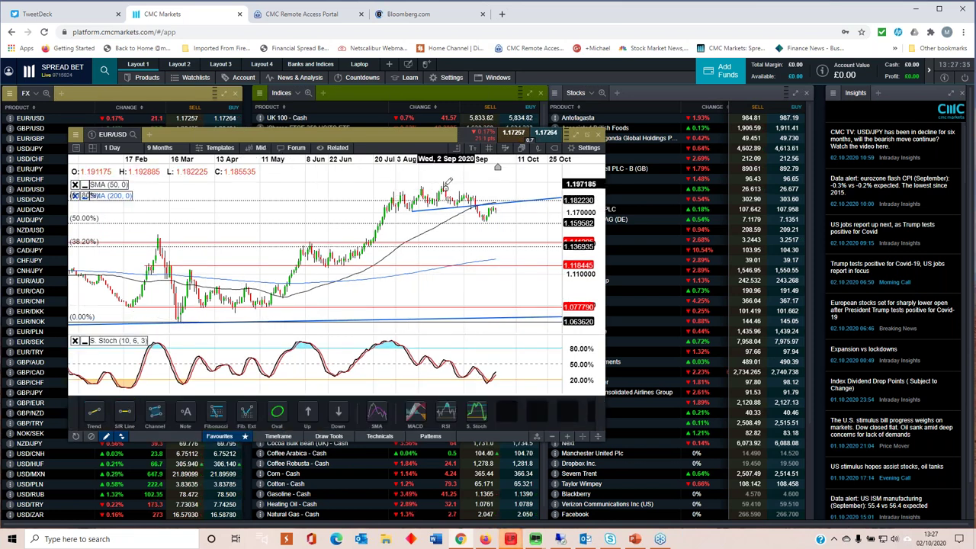
mouse_move(443, 181)
mouse_down()
mouse_move(465, 192)
mouse_move(474, 185)
mouse_up()
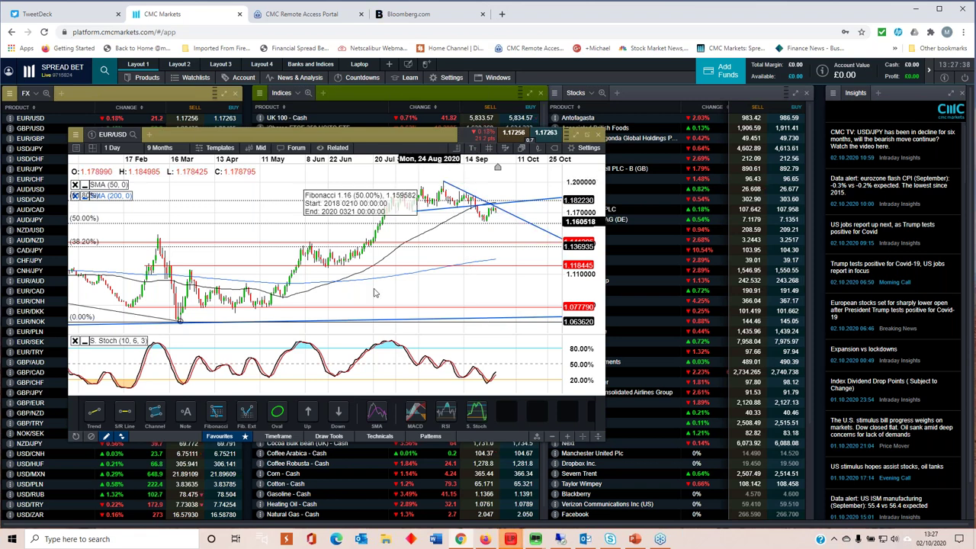
click(219, 435)
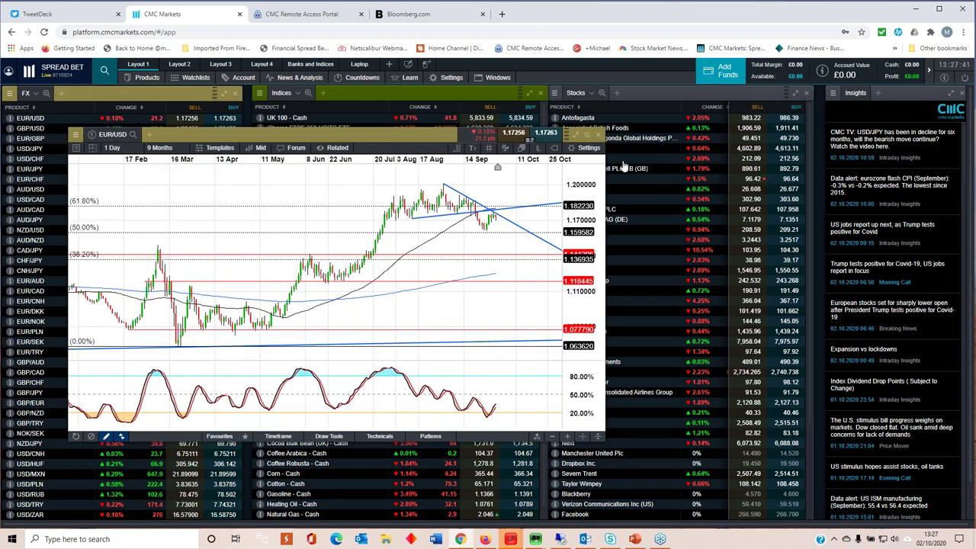
click(599, 134)
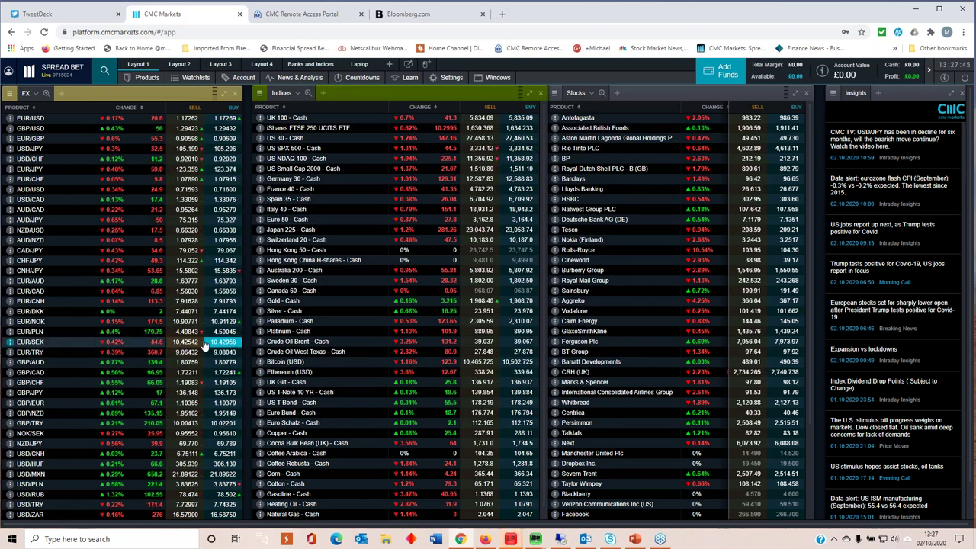
Open the This week watchlist and bring up the CMC USD Index chart from it
click(183, 79)
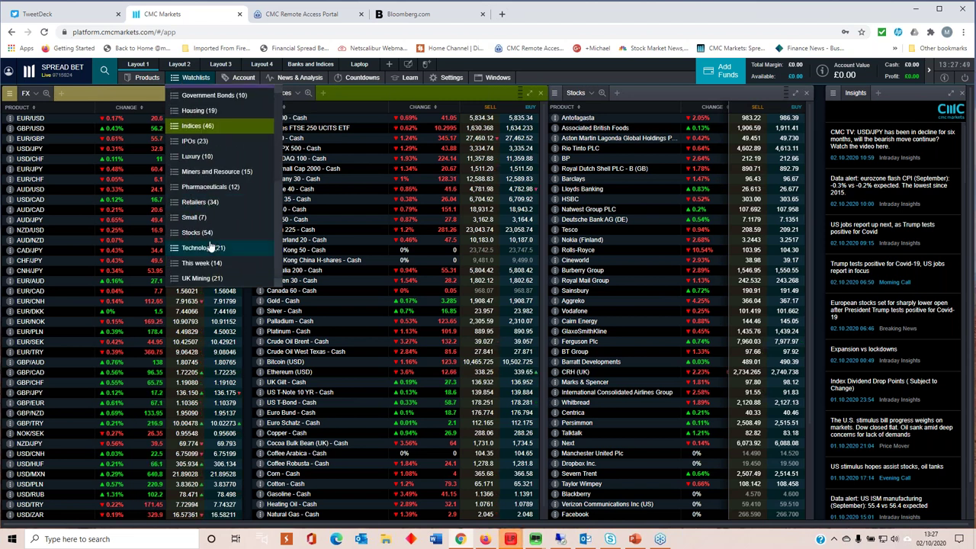
click(202, 263)
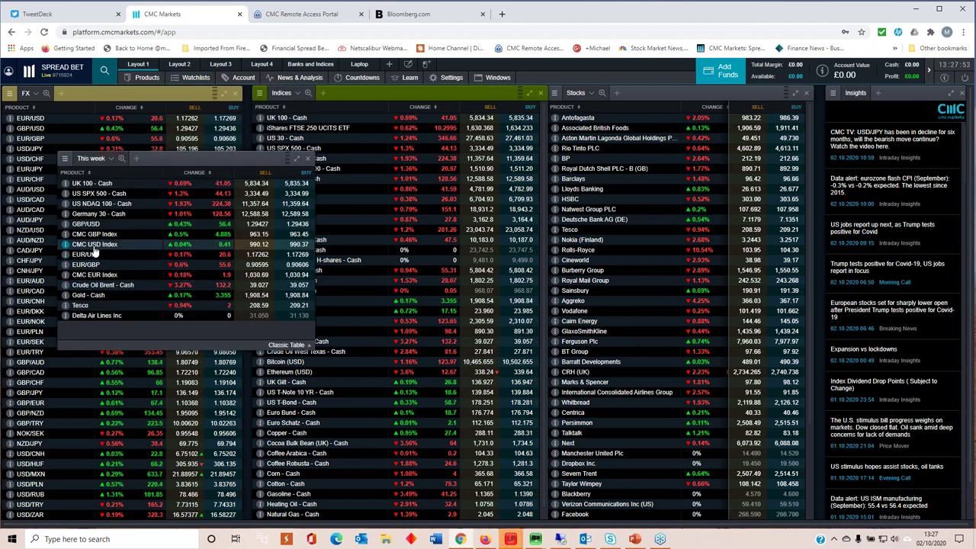
click(95, 244)
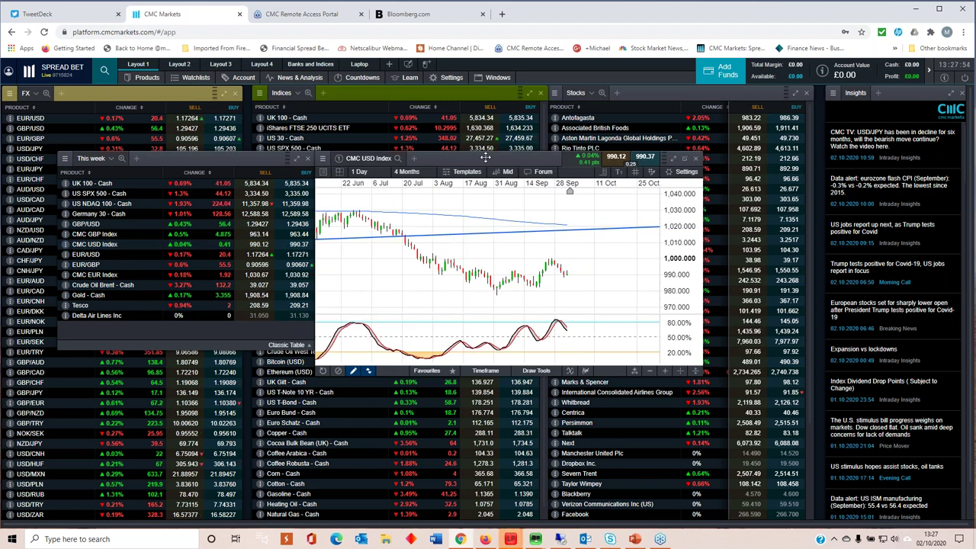
Extend the daily CMC USD Index chart to about seven months and arrange it clear of the This week watchlist
drag(485, 157, 532, 189)
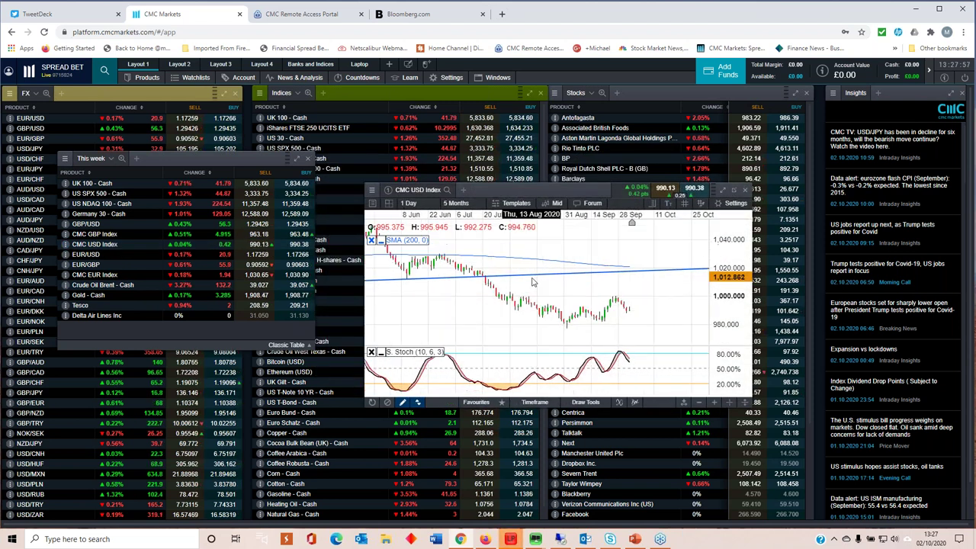
scroll(533, 283, down, 4)
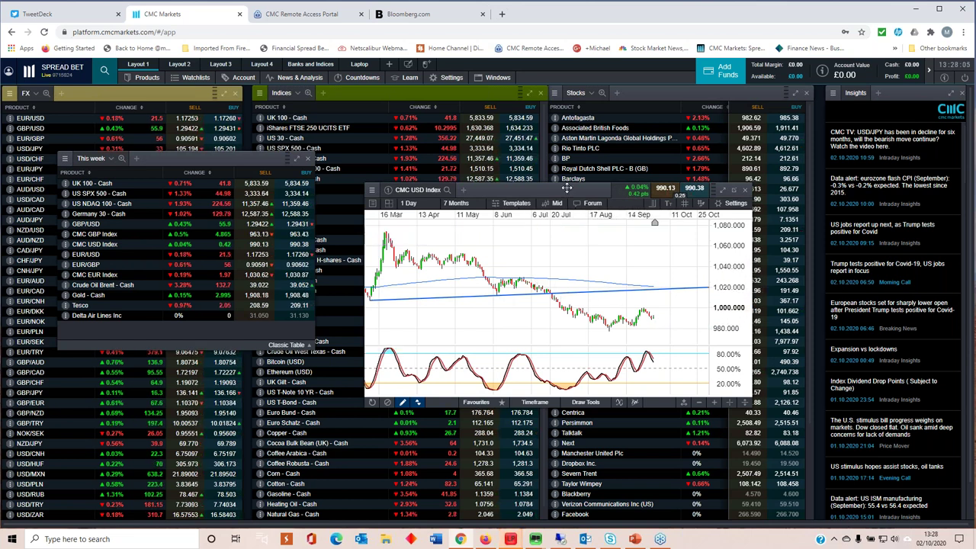
drag(565, 189, 546, 184)
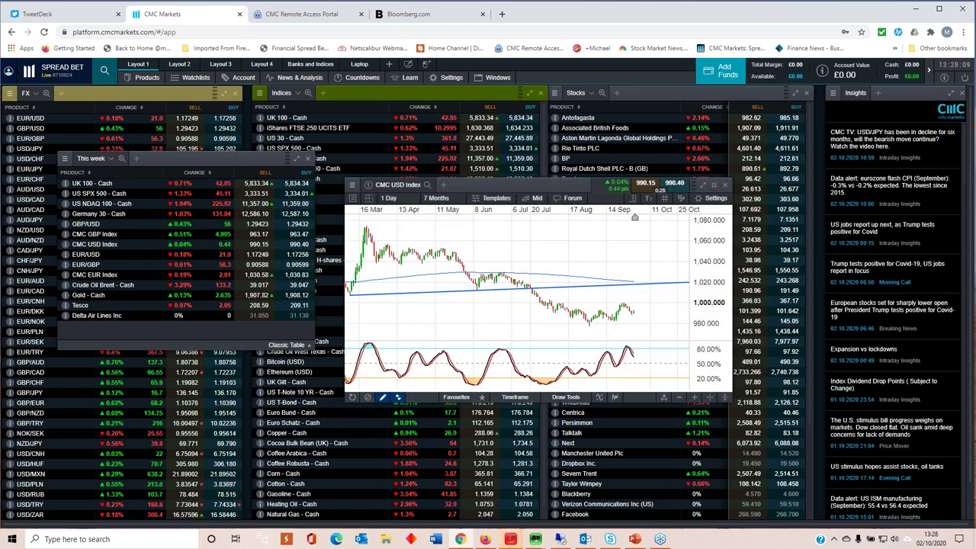
drag(230, 154, 192, 189)
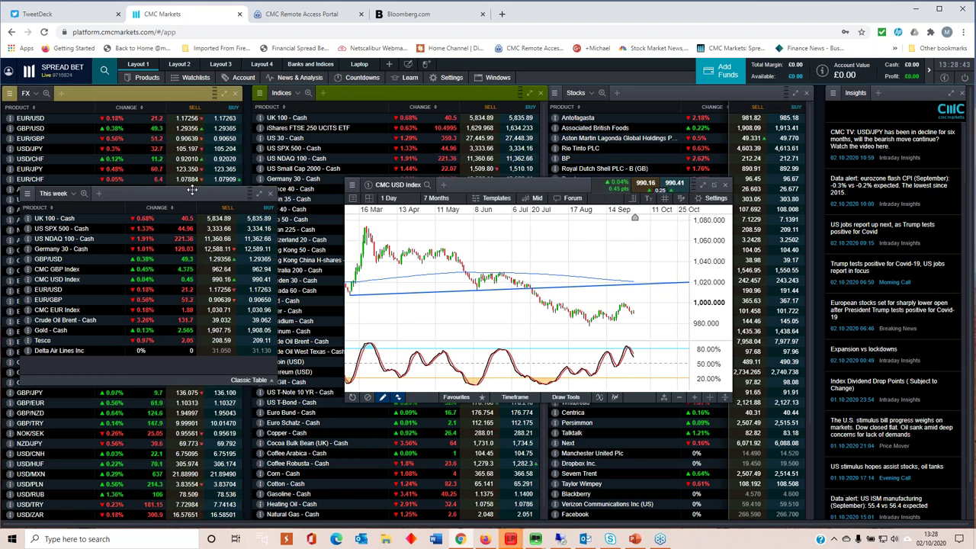
Draw a rising trend line from the 1 September low along the later lows on the CMC USD Index chart, and close the chart
click(462, 397)
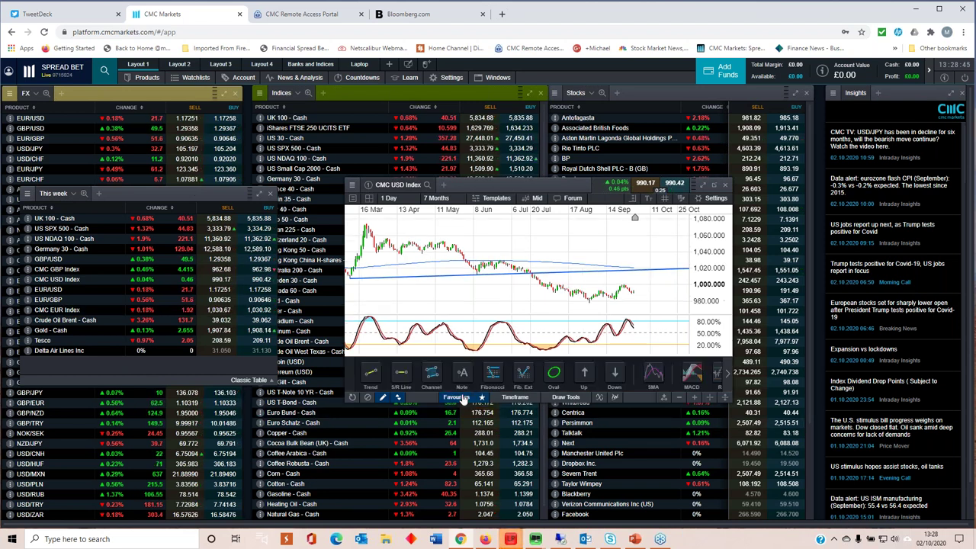
click(370, 374)
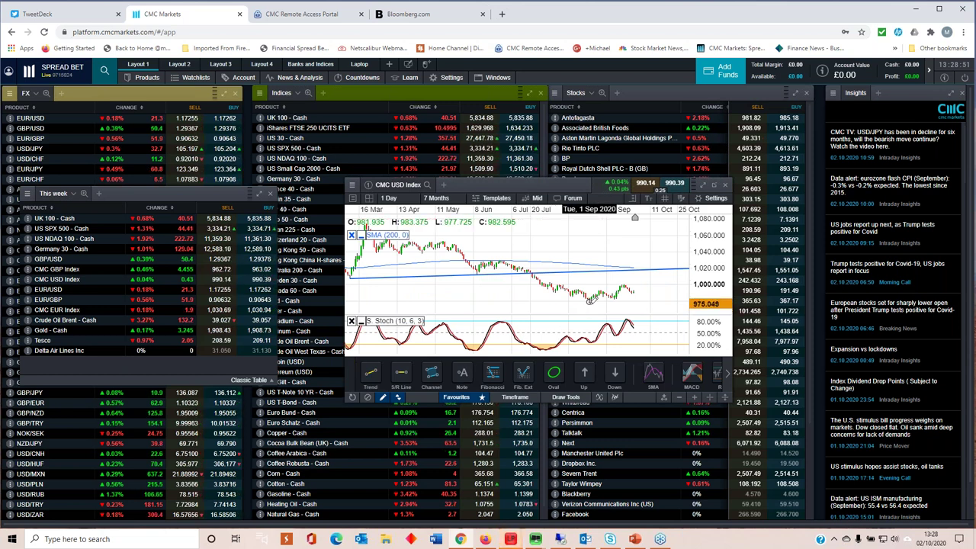
drag(589, 300, 631, 295)
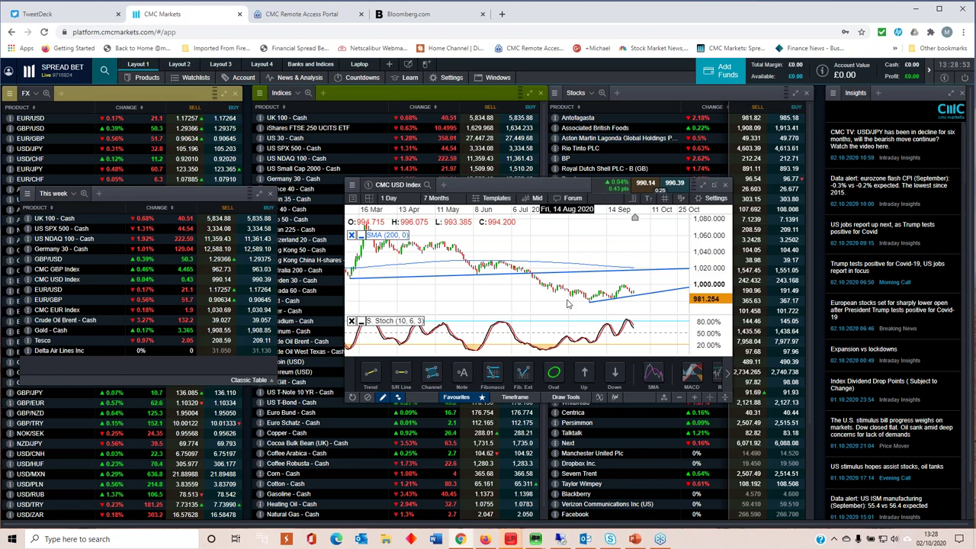
scroll(484, 278, up, 1)
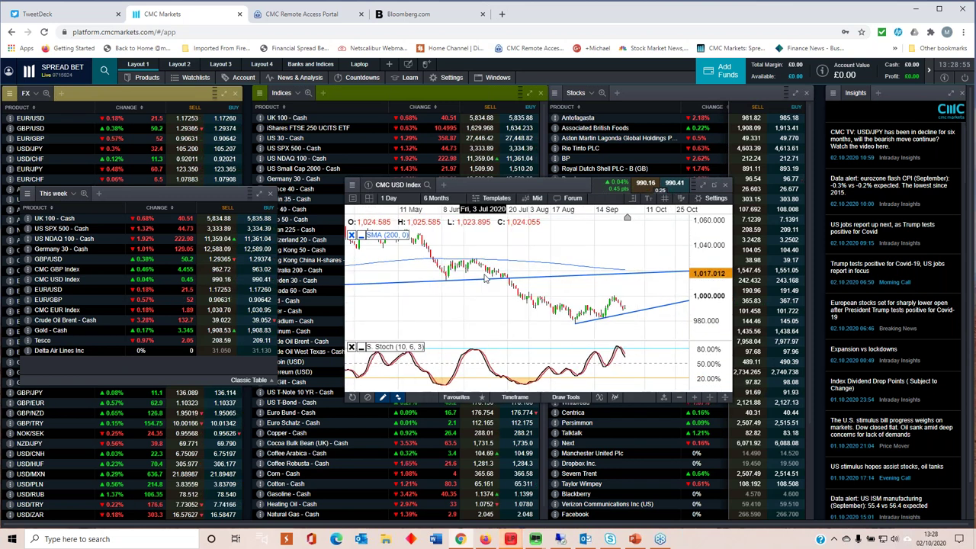
scroll(484, 278, up, 1)
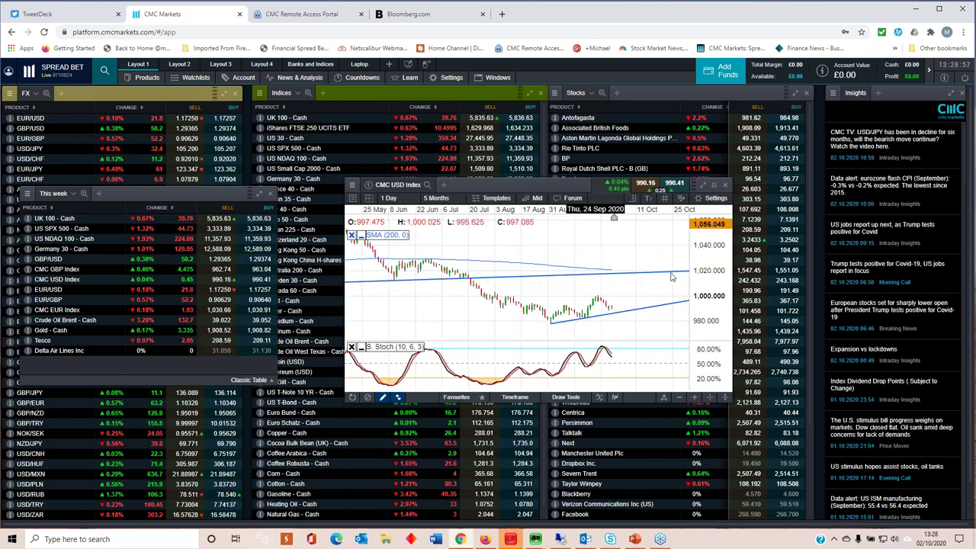
click(725, 185)
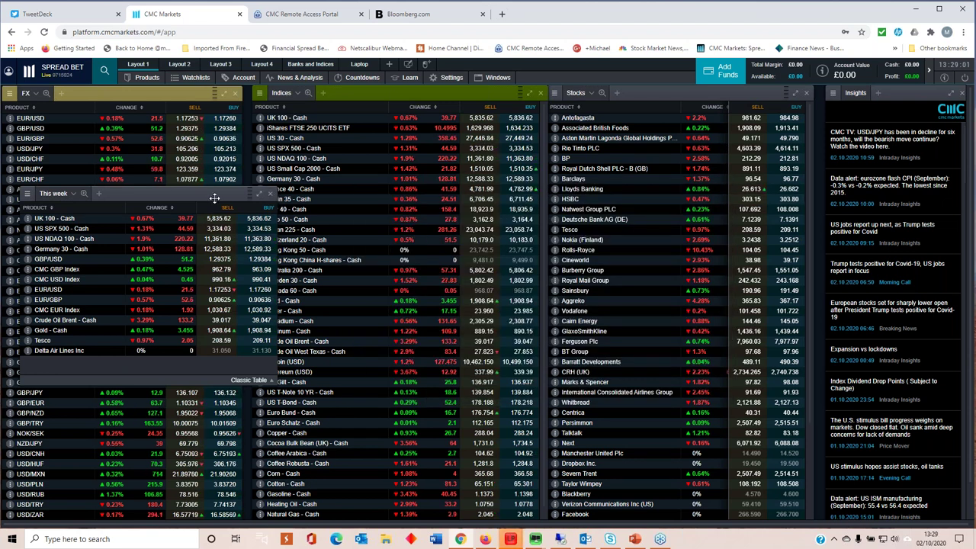
Open the Market Calendar and set a reoccurring alert for the 2 October Employment - Non-Farm Payrolls event
drag(214, 198, 549, 176)
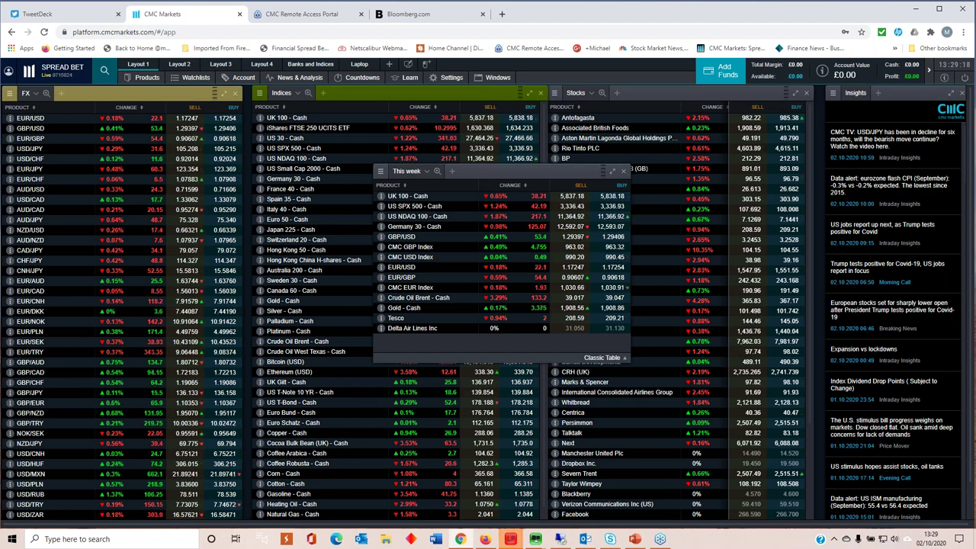
click(66, 160)
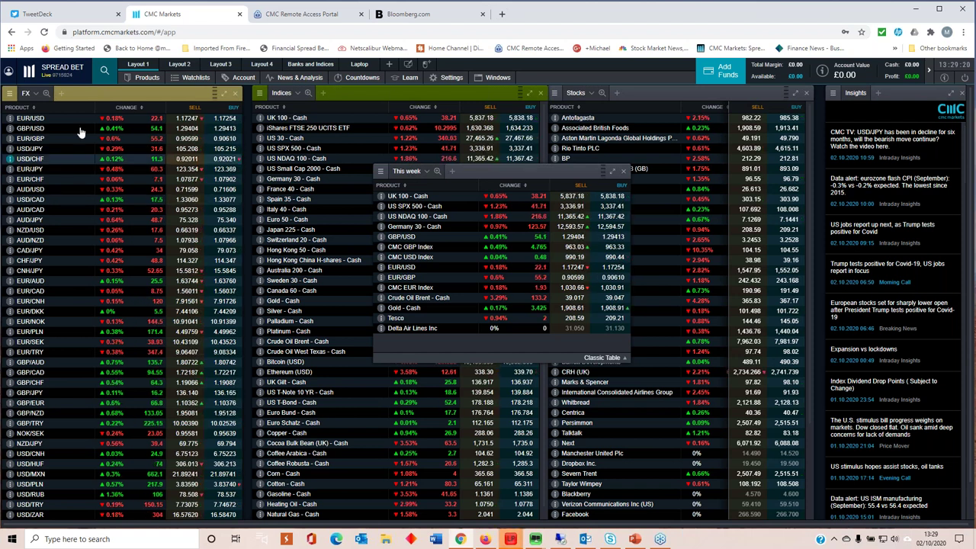
click(277, 80)
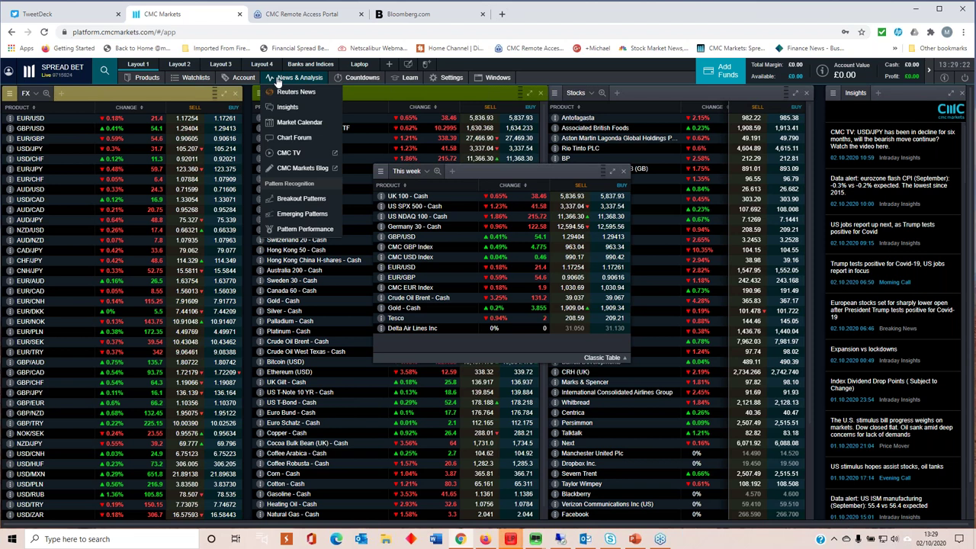
click(298, 122)
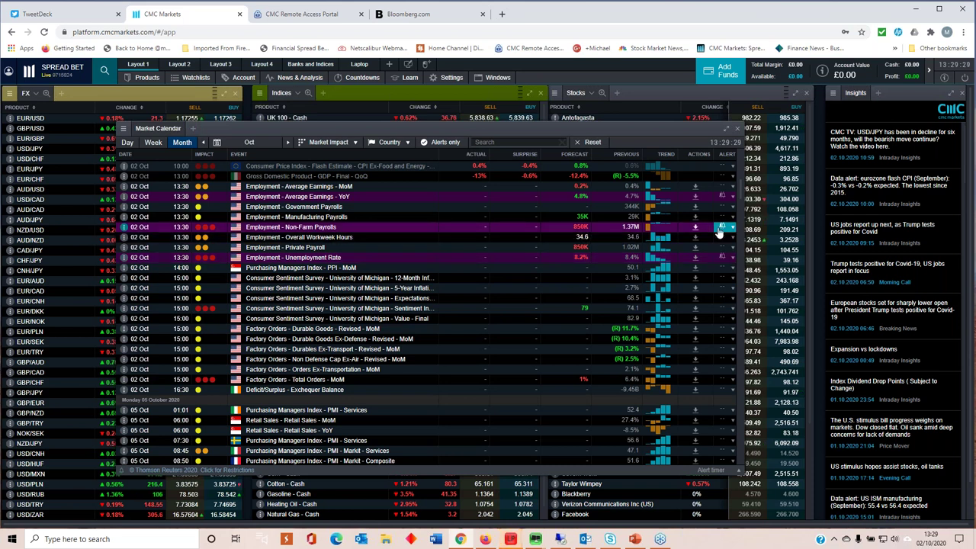
click(723, 227)
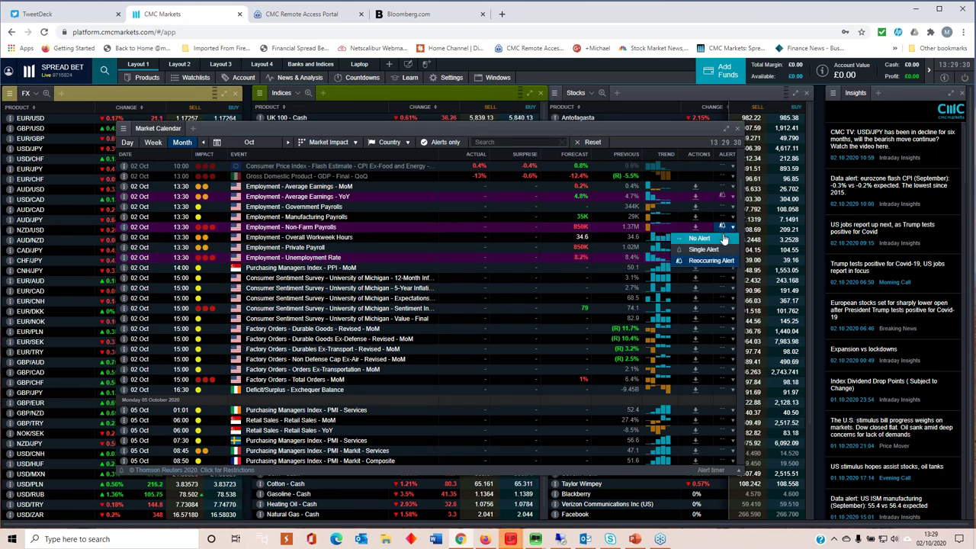
click(709, 260)
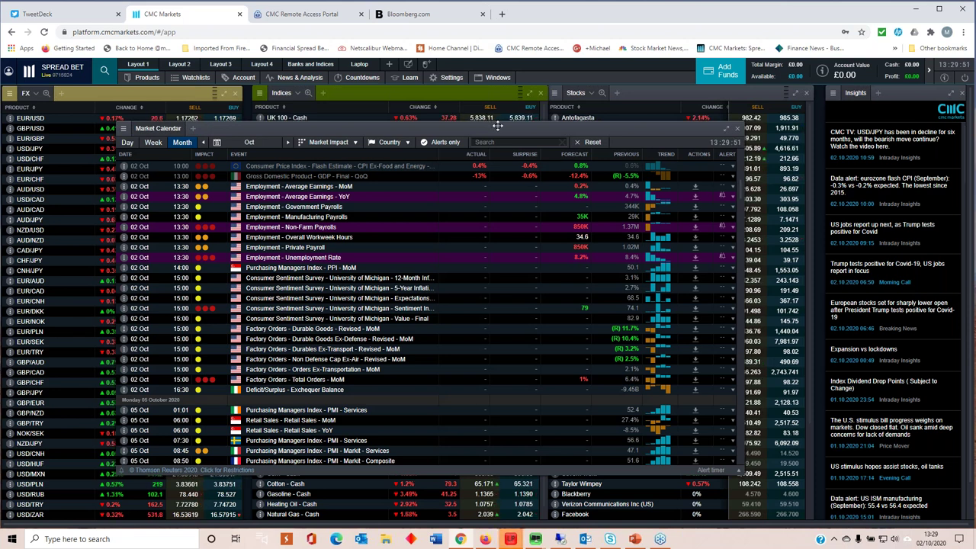
Place a EUR/USD chart beside the Market Calendar and set its interval to 1 minute, showing about two hours
drag(490, 124, 580, 144)
click(111, 120)
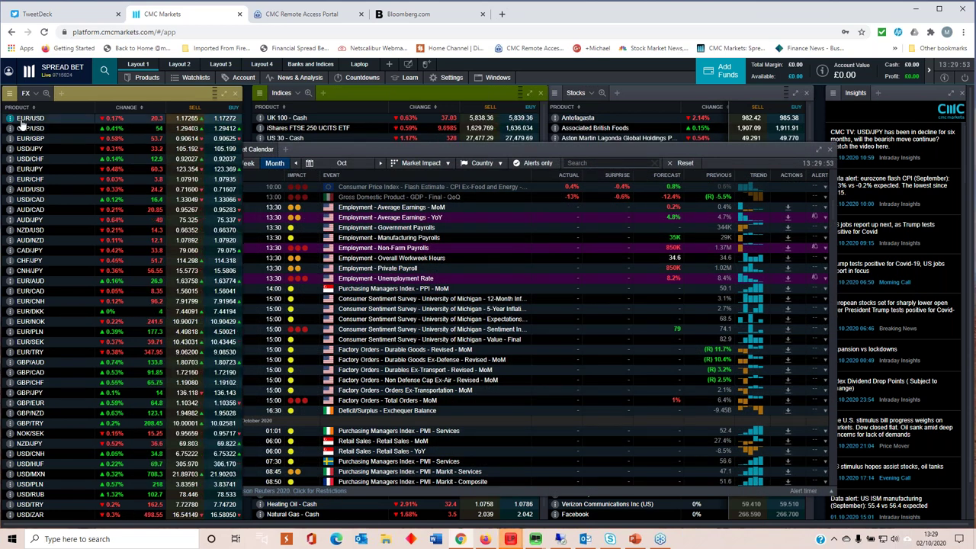
drag(229, 124, 55, 180)
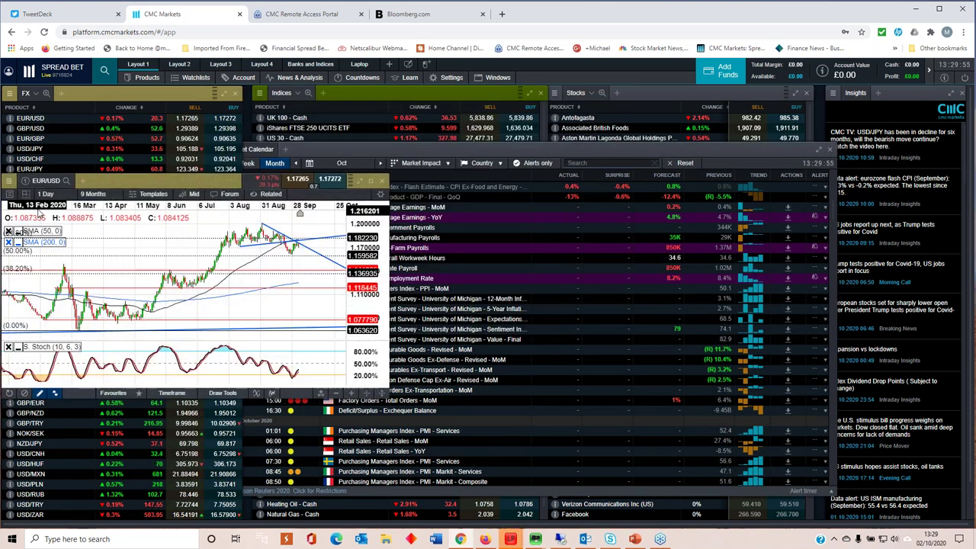
click(46, 193)
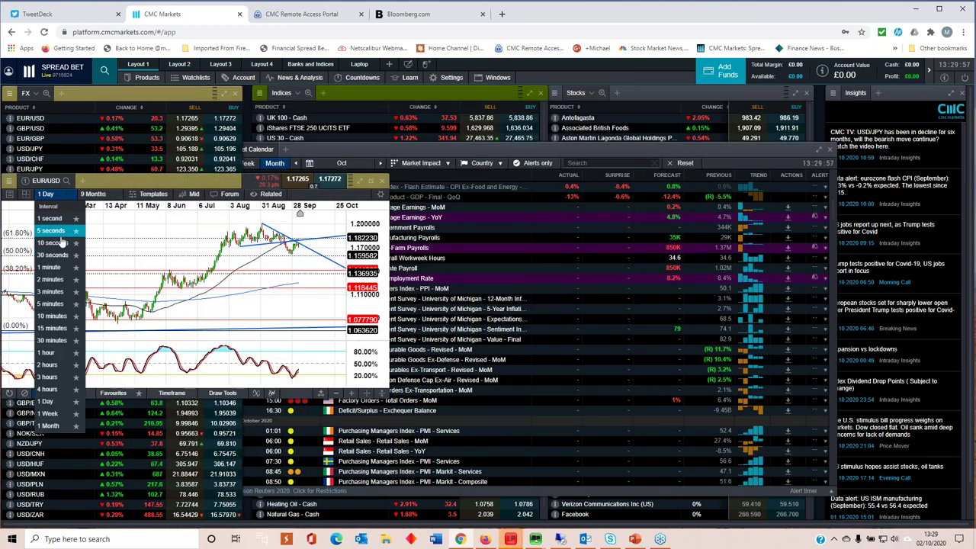
click(53, 267)
scroll(111, 259, up, 3)
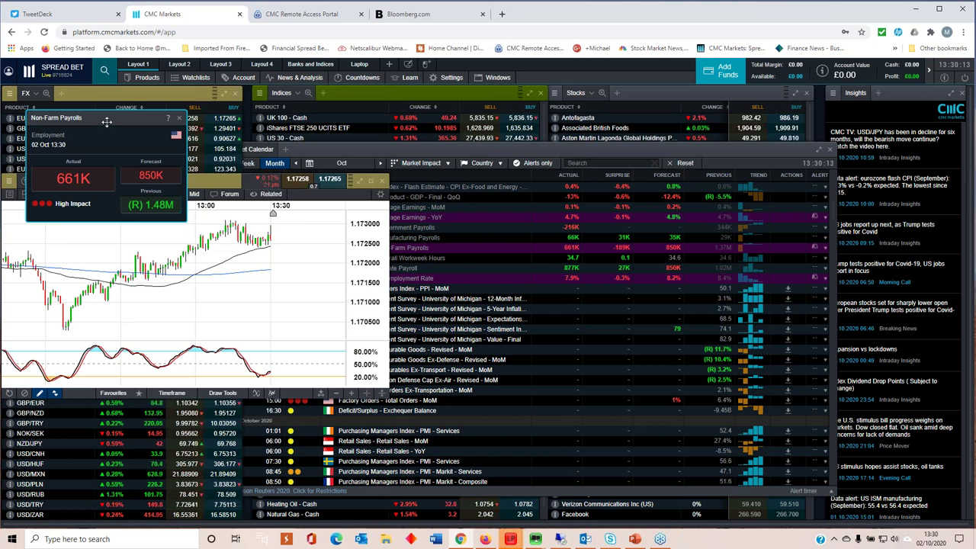
Move the Non-Farm Payrolls alert to read it with the others, and dismiss the Average Earnings, Unemployment Rate and Non-Farm Payrolls alerts
drag(106, 122, 103, 305)
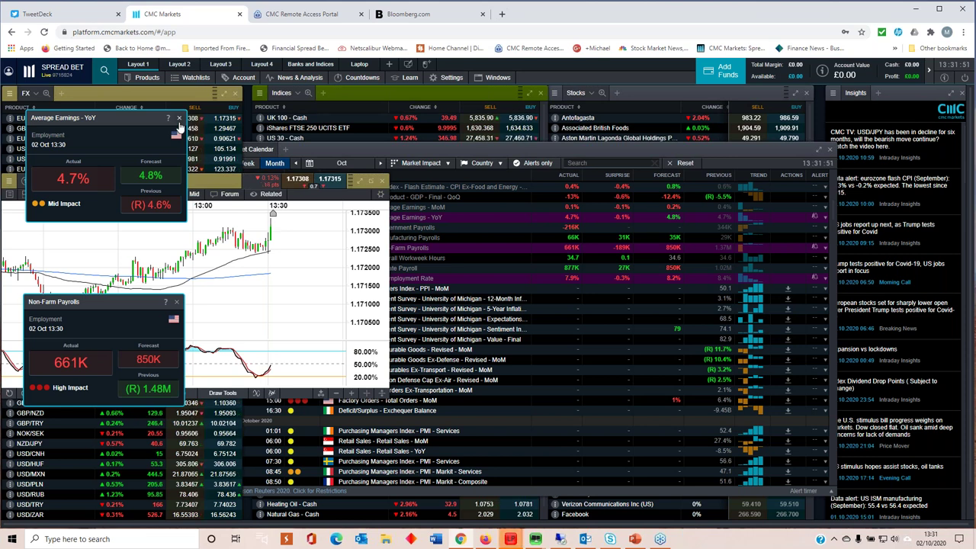
click(178, 119)
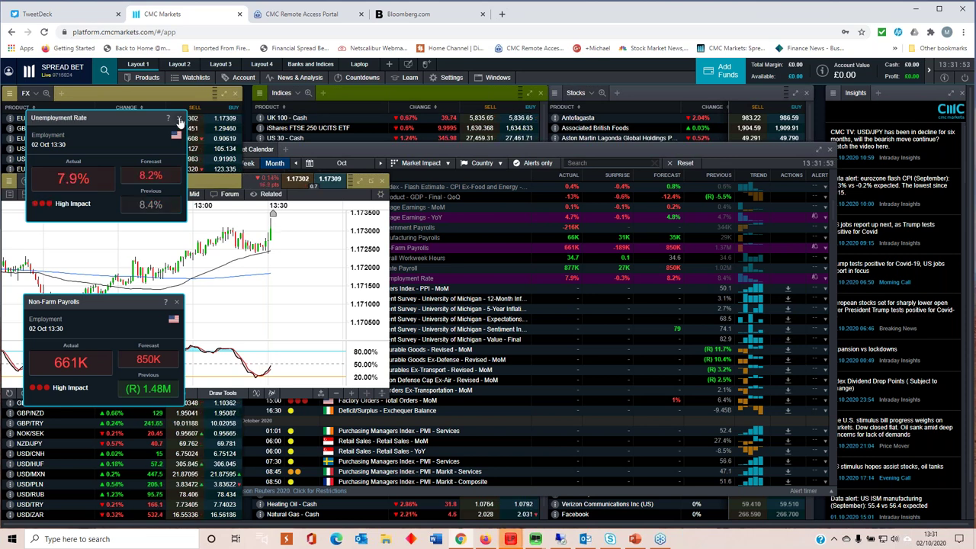
click(179, 120)
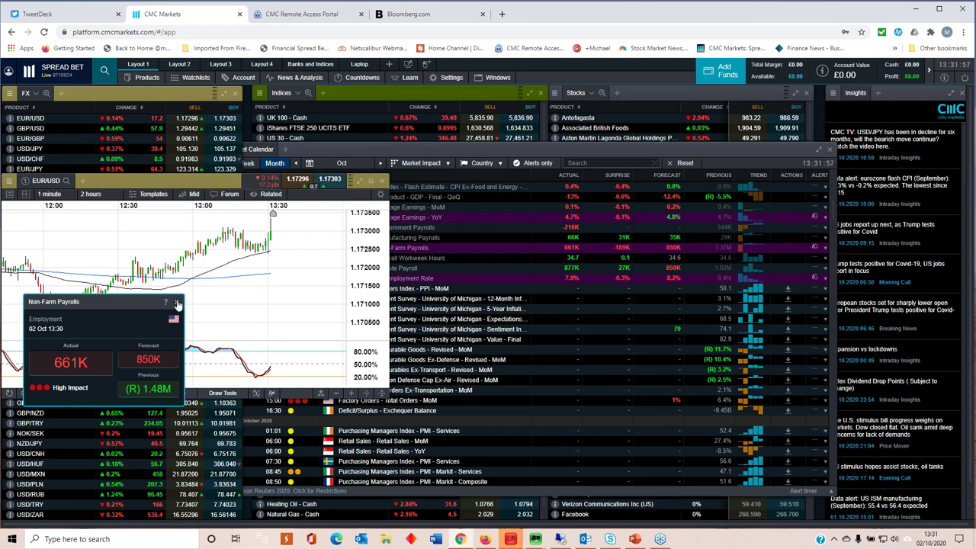
click(177, 303)
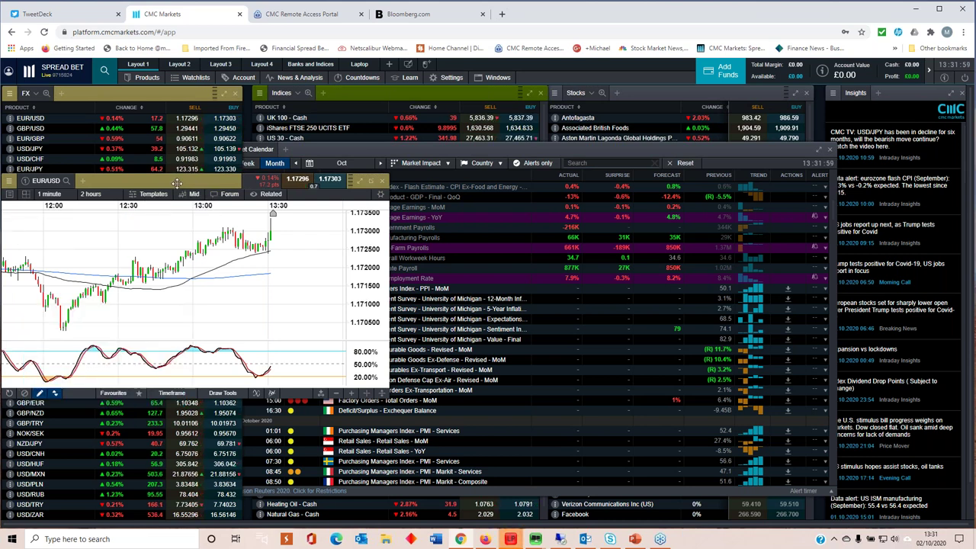
Bring the Market Calendar forward to review the US employment releases, and close it along with the Breaking News notification
drag(185, 184, 265, 221)
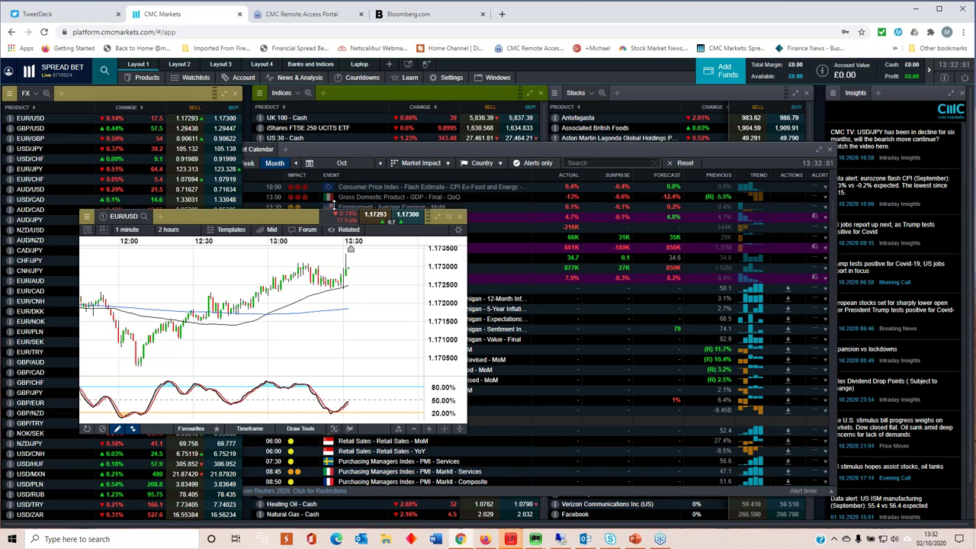
click(659, 187)
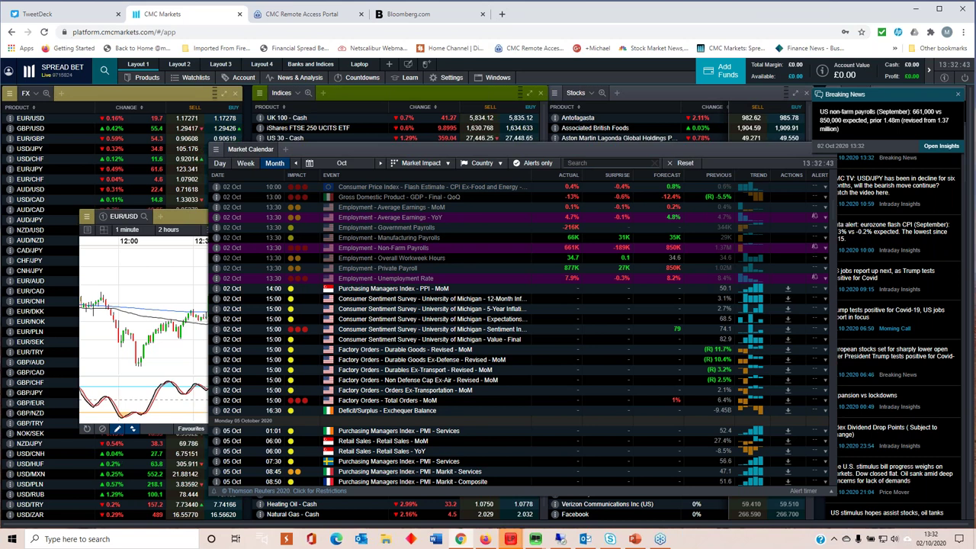
click(958, 94)
drag(750, 158, 735, 162)
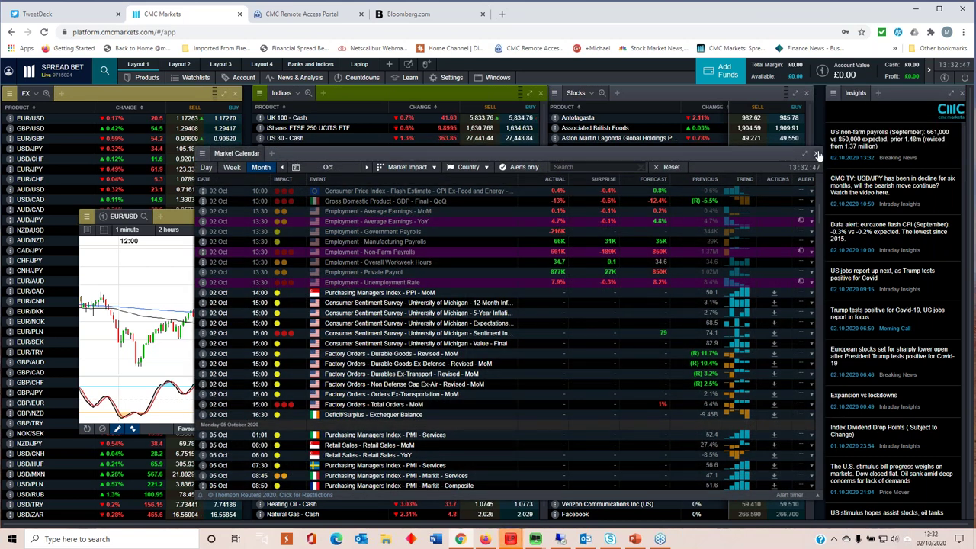
click(812, 154)
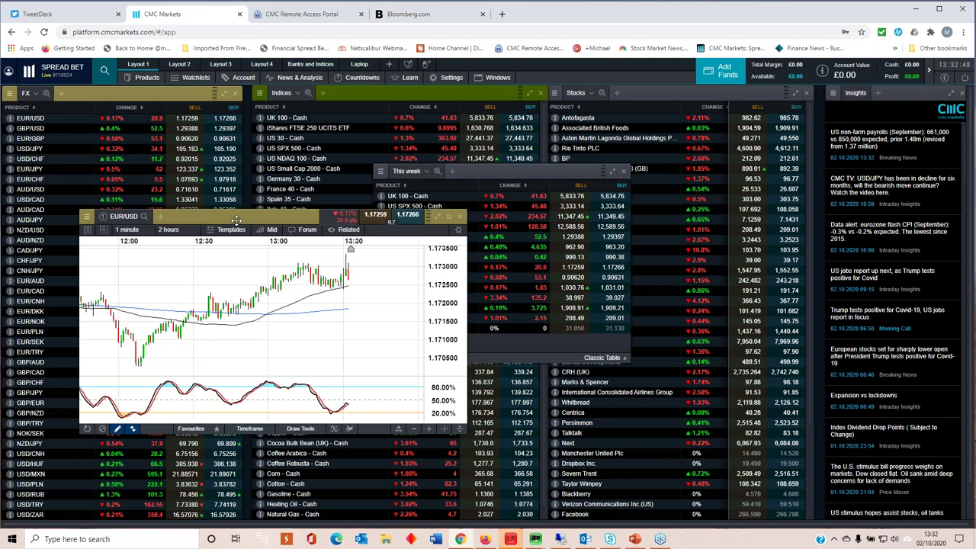
Review about seven hours of EUR/USD price action on the 1-minute chart and set the interval back to 1 Day
drag(239, 208, 274, 209)
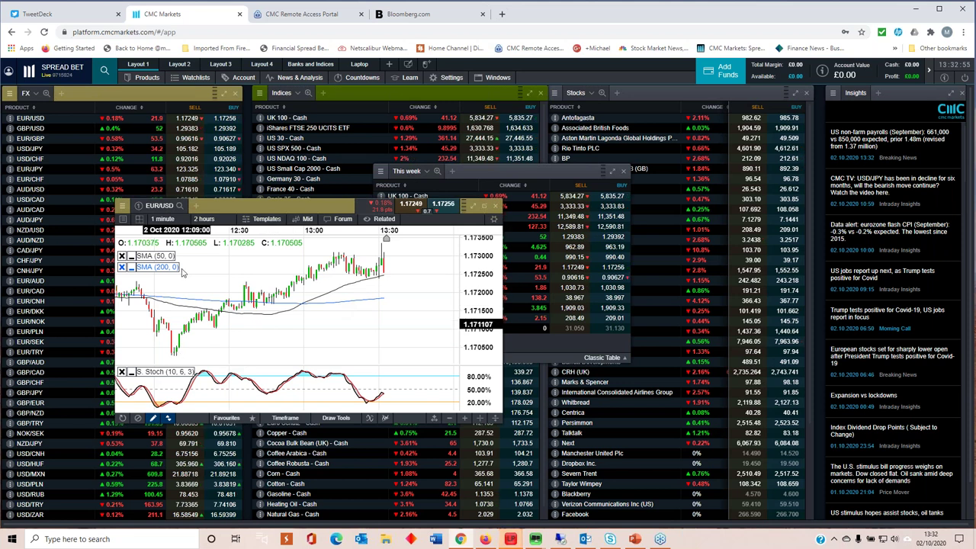
scroll(254, 282, down, 3)
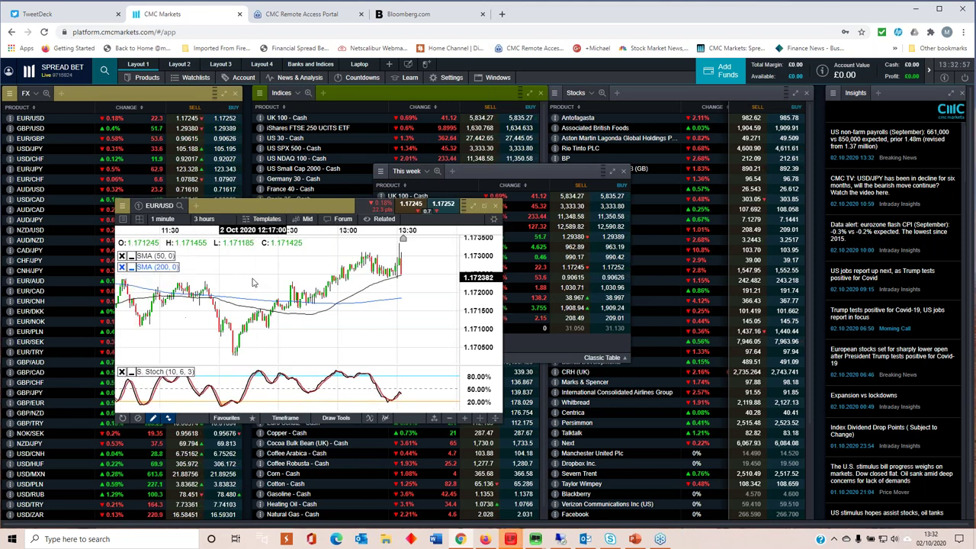
scroll(253, 282, down, 2)
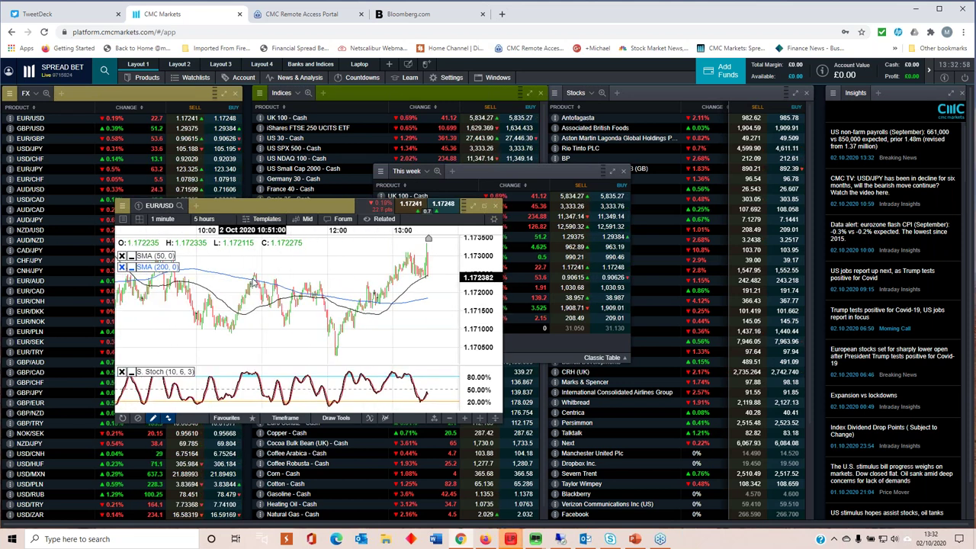
scroll(254, 283, down, 3)
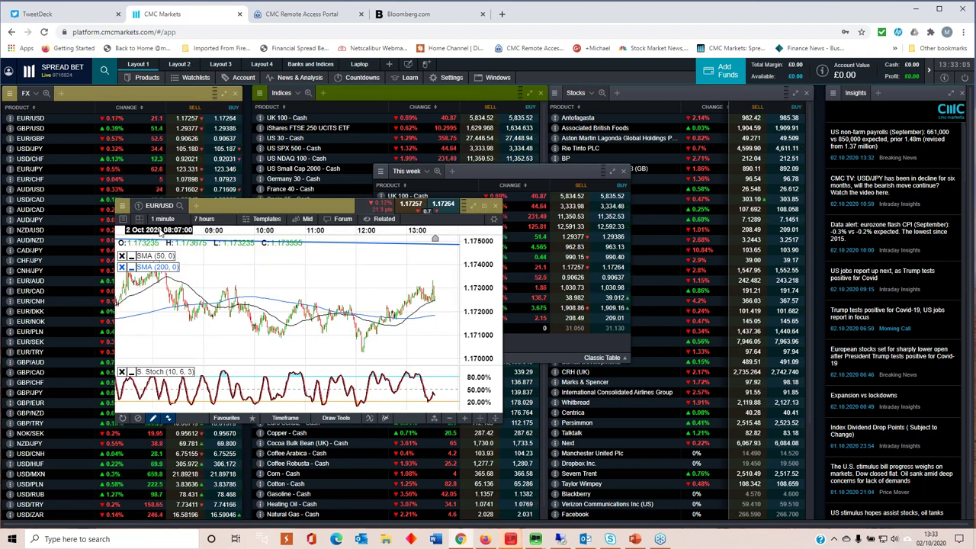
click(161, 220)
click(173, 428)
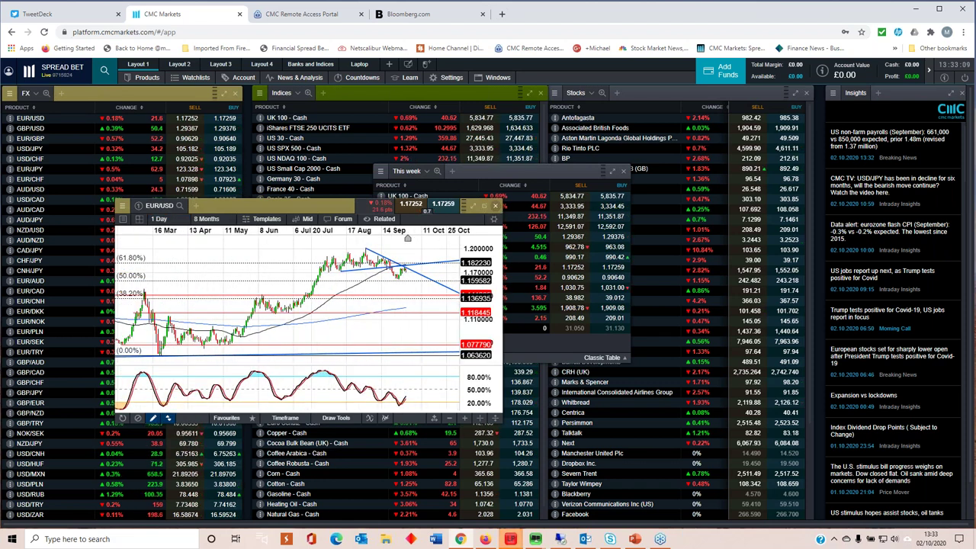
Close the EUR/USD chart and open the UK 100 - Cash chart from the This week watchlist
key(Escape)
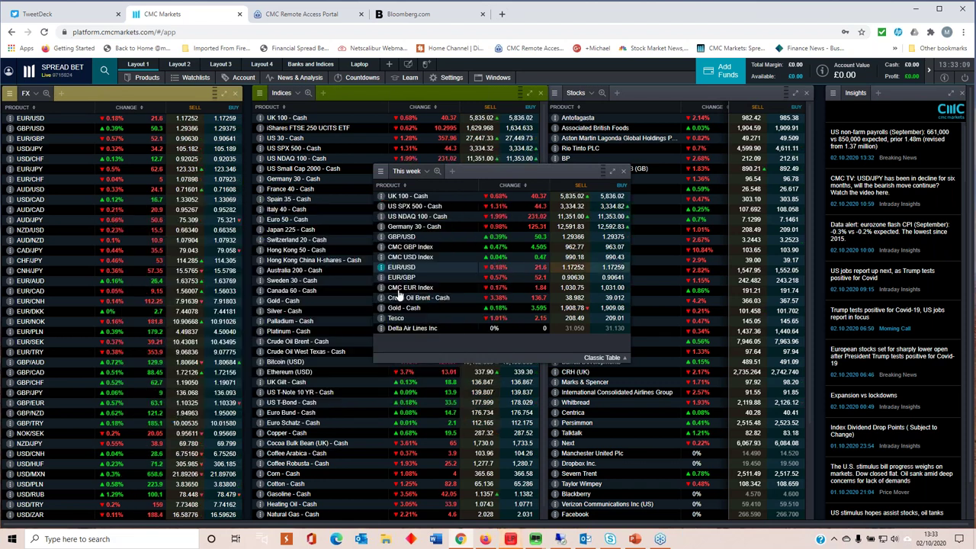
click(408, 196)
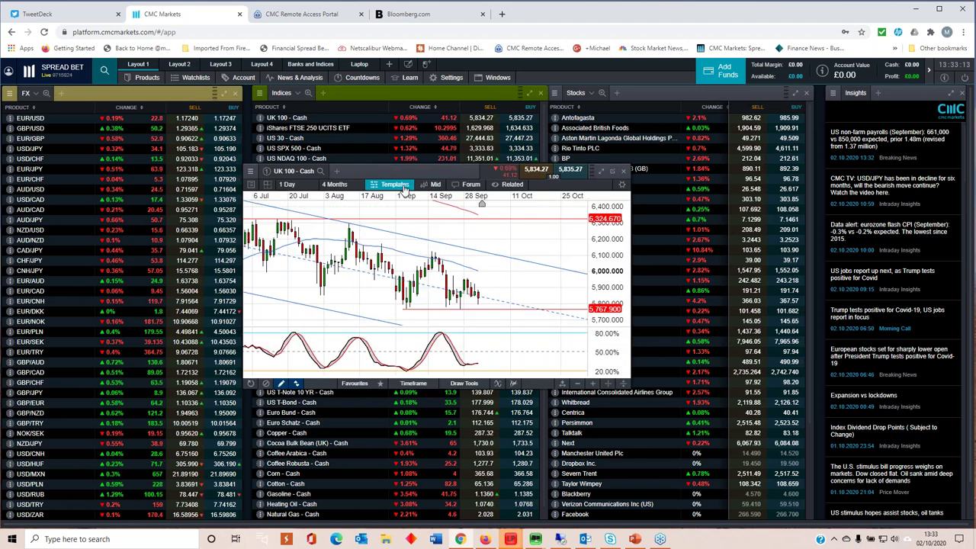
Enlarge the UK 100 - Cash chart to show 6 months of daily prices and place the This week watchlist beside it
drag(404, 170, 257, 176)
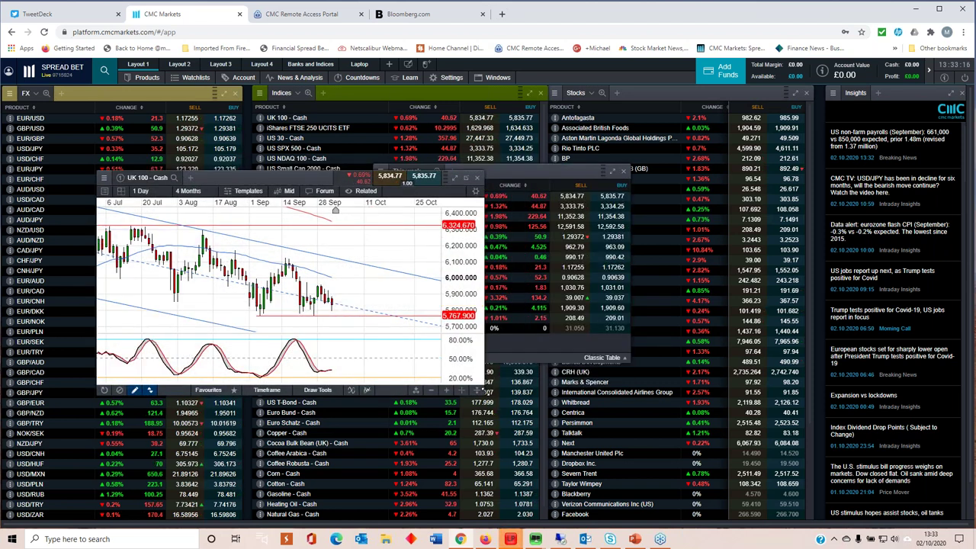
drag(482, 394, 599, 457)
scroll(407, 303, down, 3)
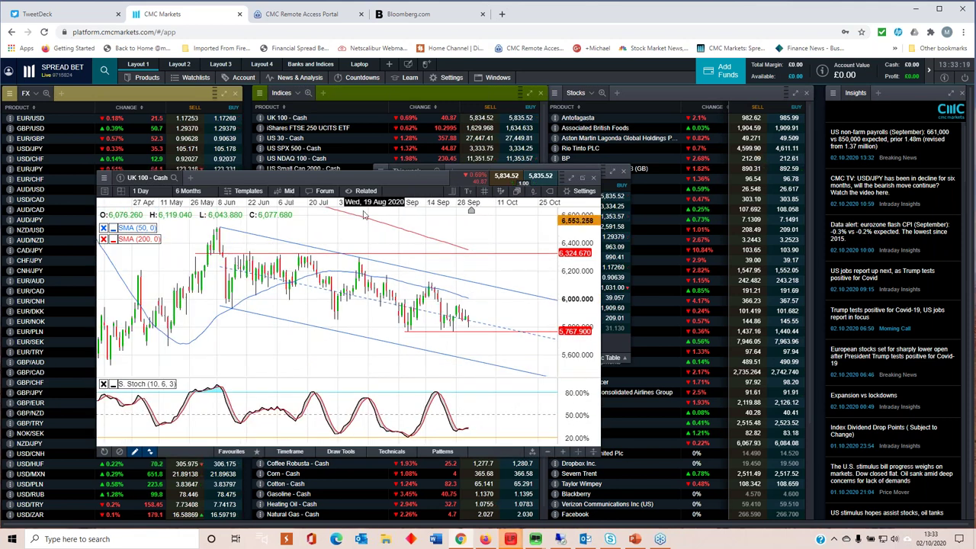
drag(340, 180, 321, 222)
drag(507, 171, 727, 162)
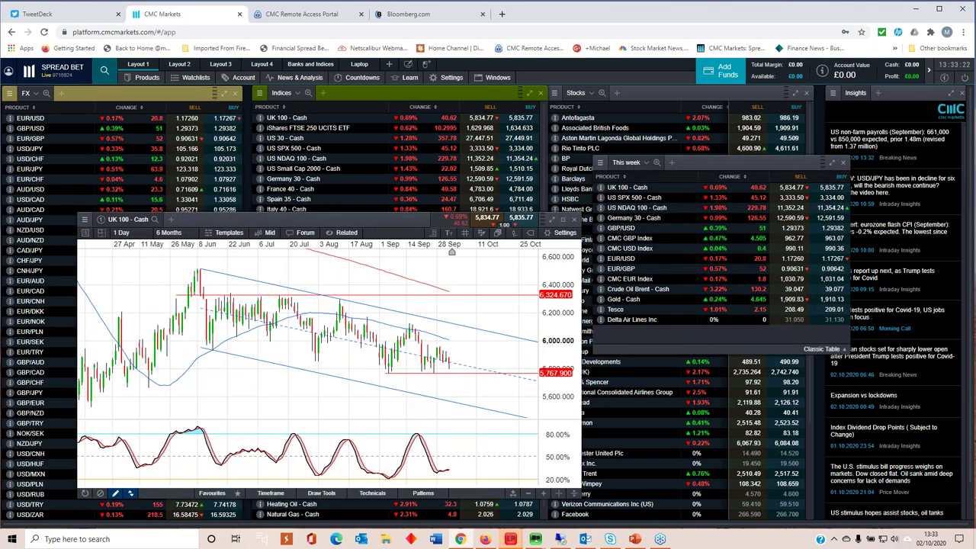
drag(359, 219, 325, 165)
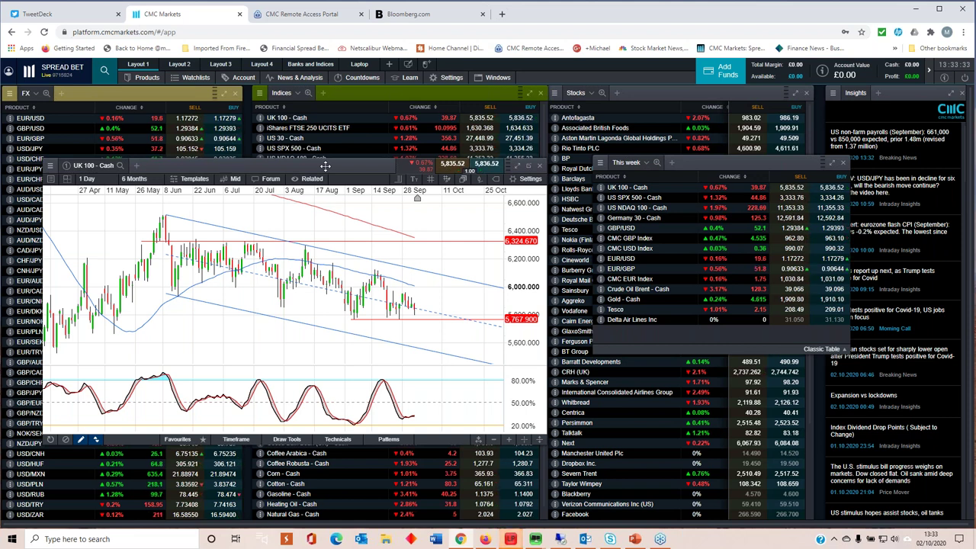
Open cmcmarkets.com in a new browser tab and go to its news and analysis page
click(501, 13)
text(cmc)
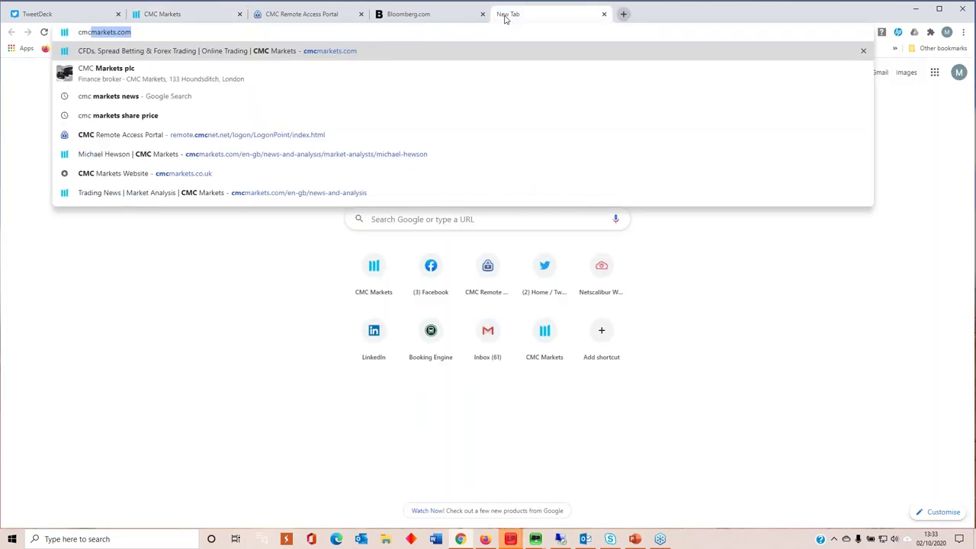
key(Return)
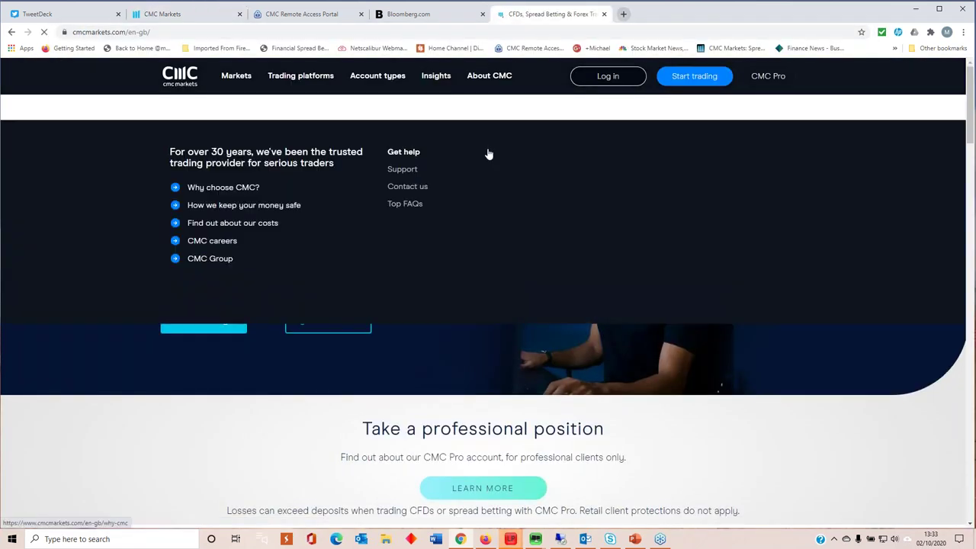
click(232, 198)
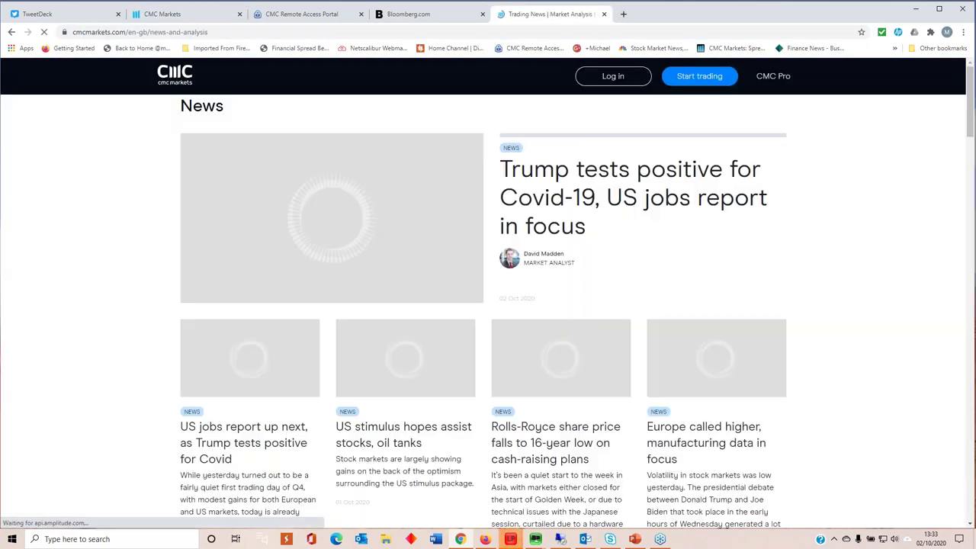
Examine the article listings in the News and Analysis sections, including the week ahead video previews
scroll(434, 352, down, 1)
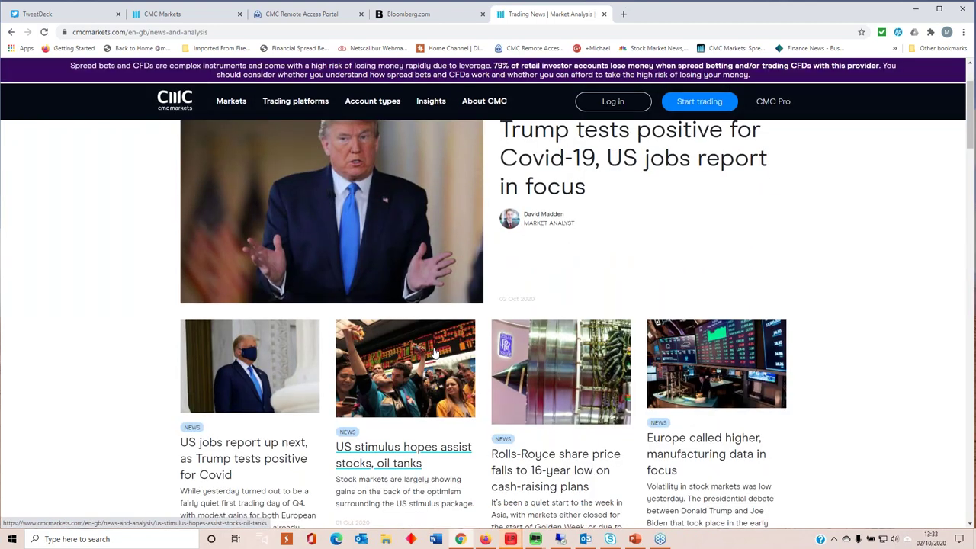
scroll(434, 352, down, 3)
scroll(434, 344, down, 10)
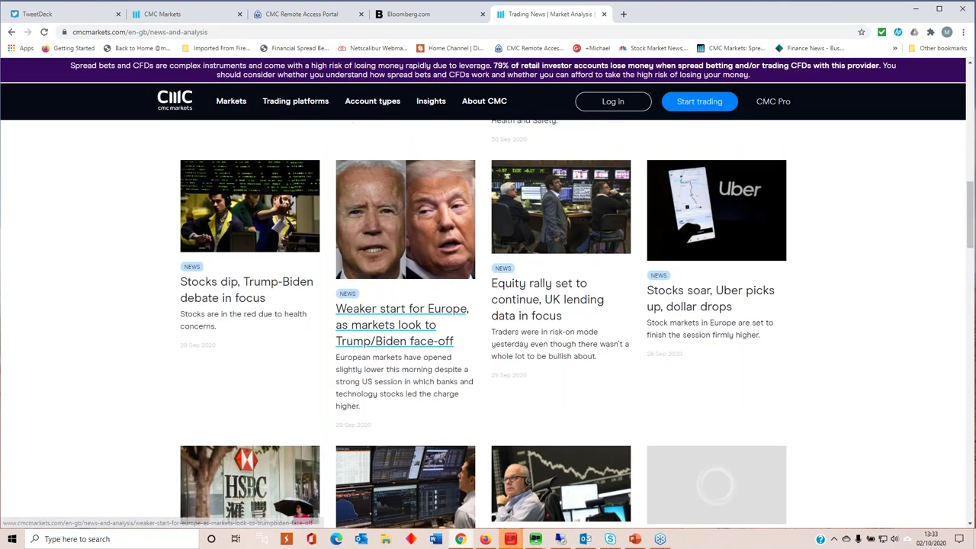
scroll(433, 345, down, 5)
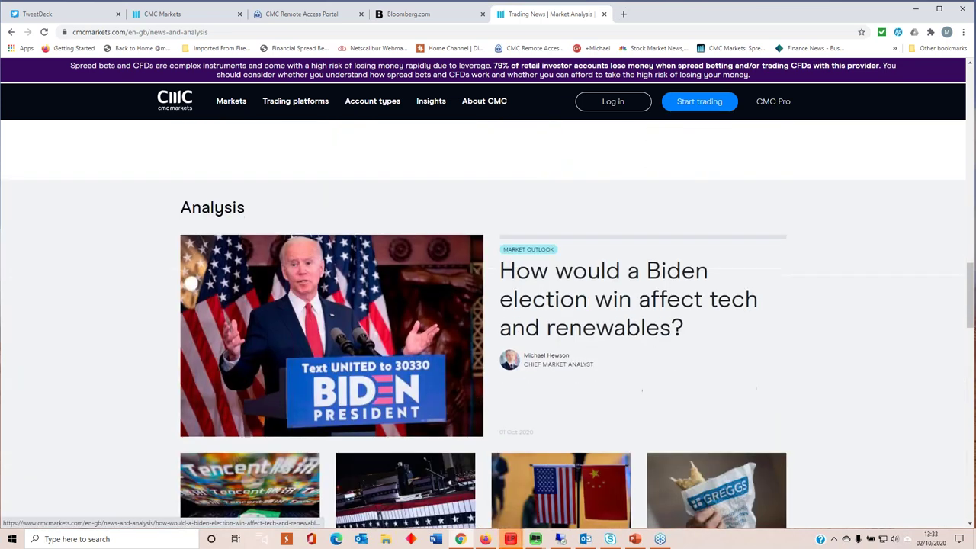
scroll(434, 345, down, 5)
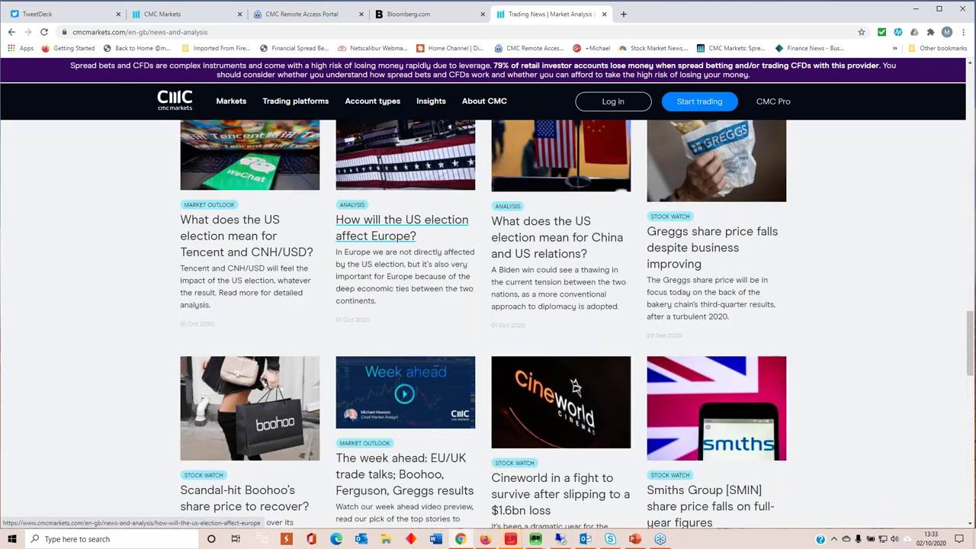
scroll(433, 344, down, 2)
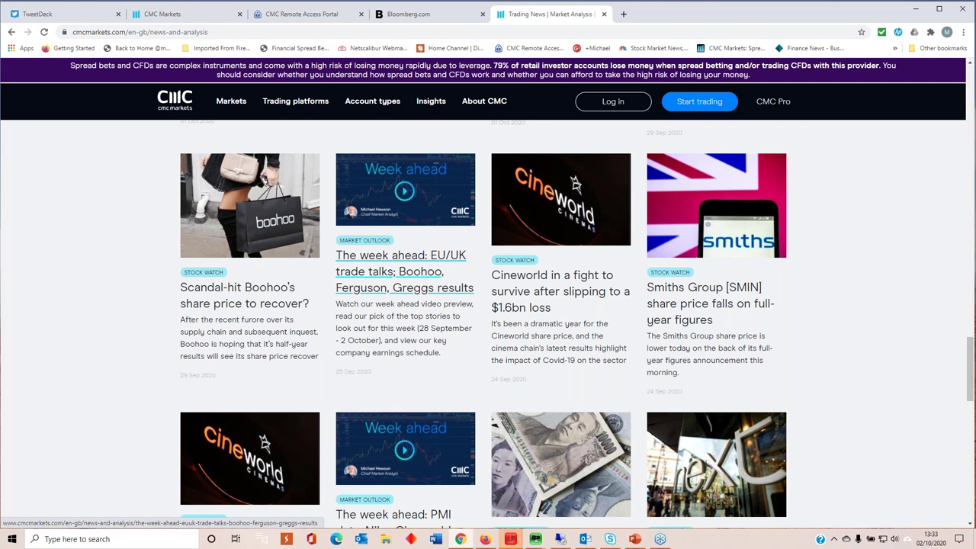
scroll(373, 294, up, 2)
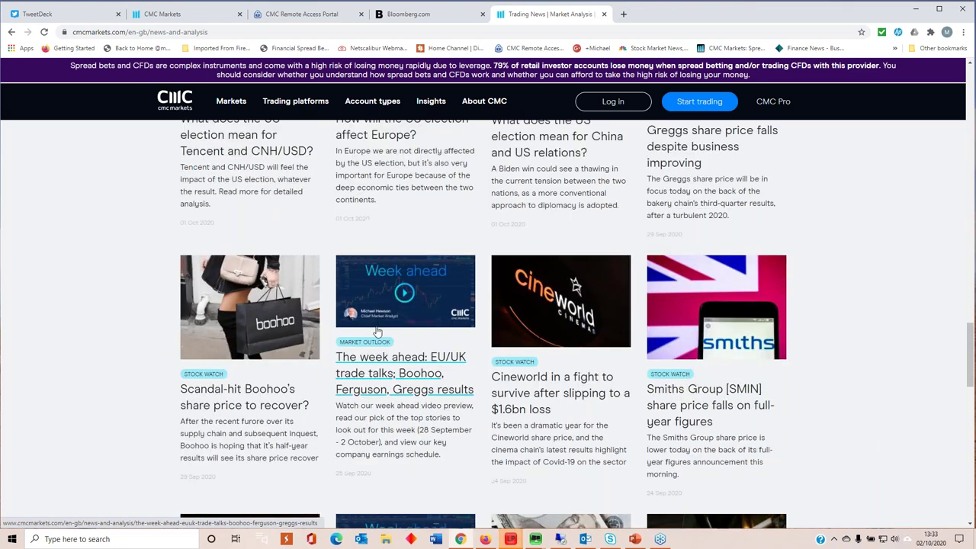
scroll(403, 373, down, 2)
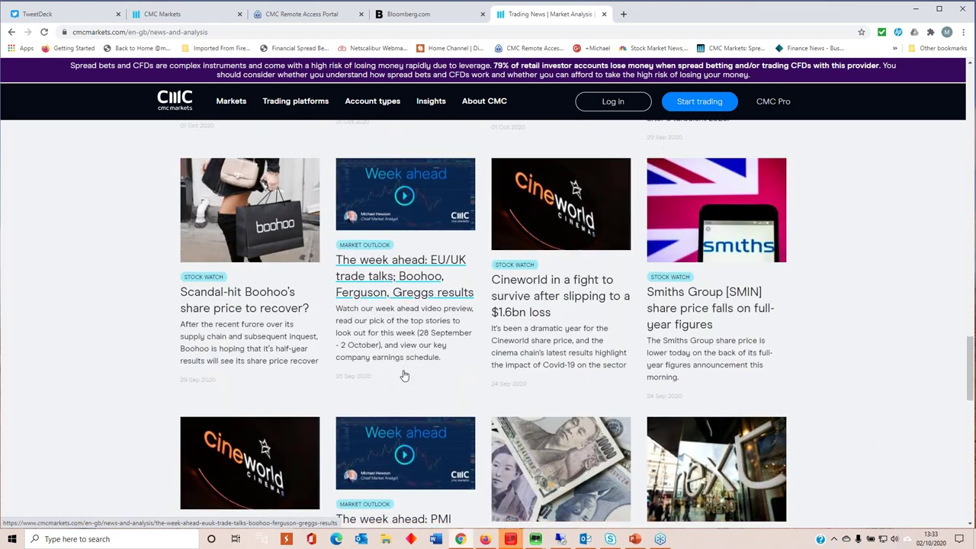
scroll(447, 404, up, 3)
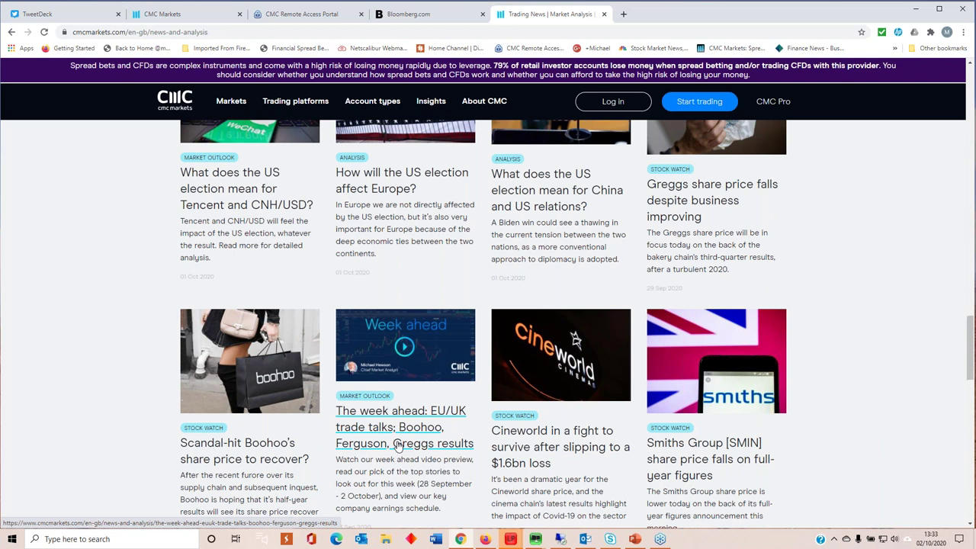
scroll(397, 446, up, 1)
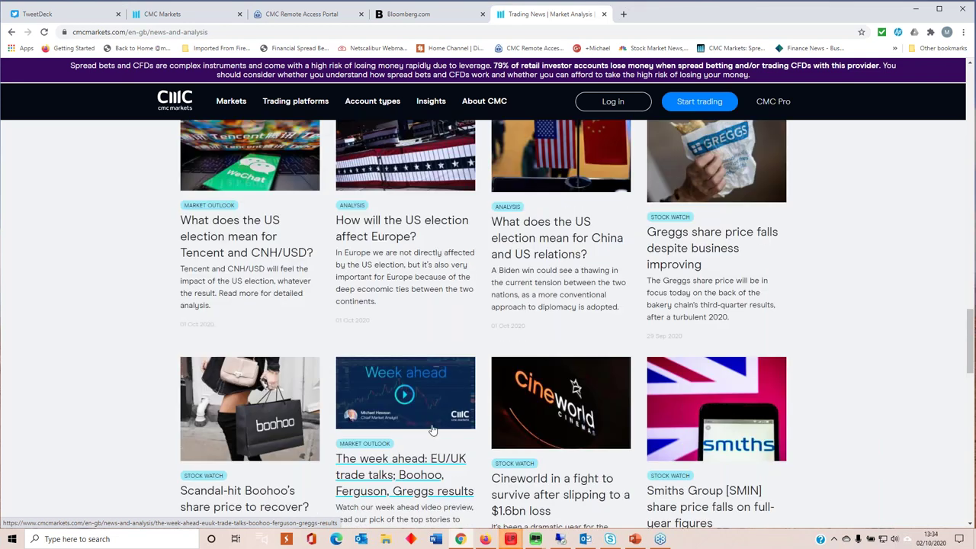
scroll(432, 431, down, 1)
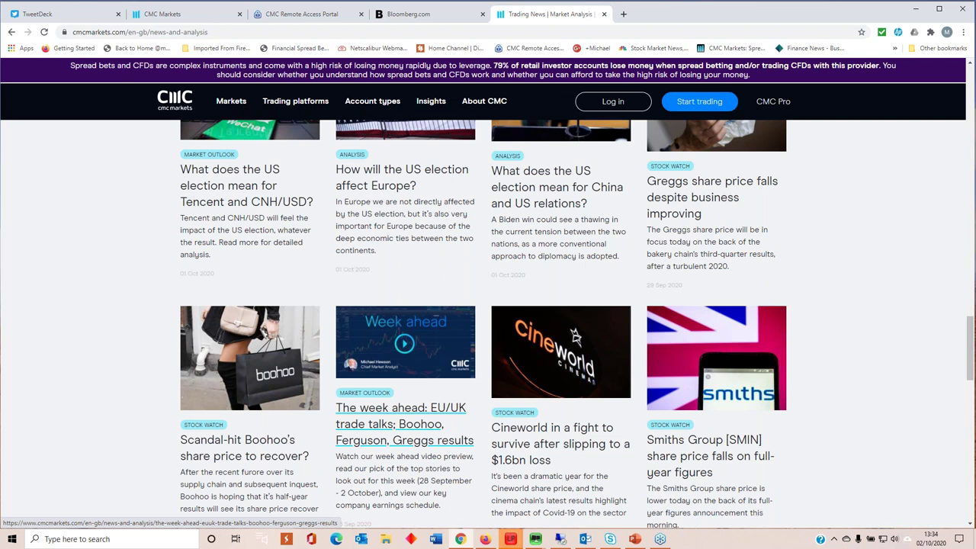
scroll(340, 432, up, 20)
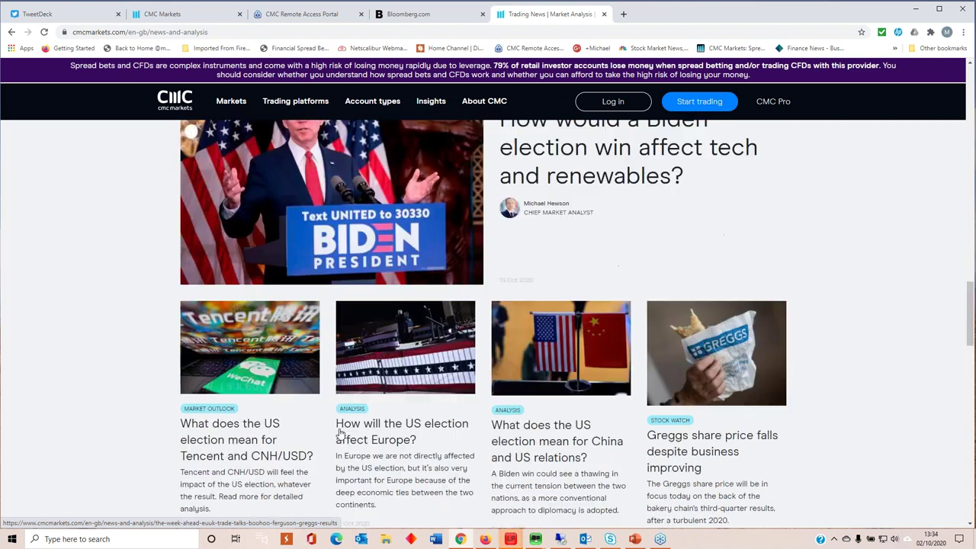
scroll(340, 432, up, 5)
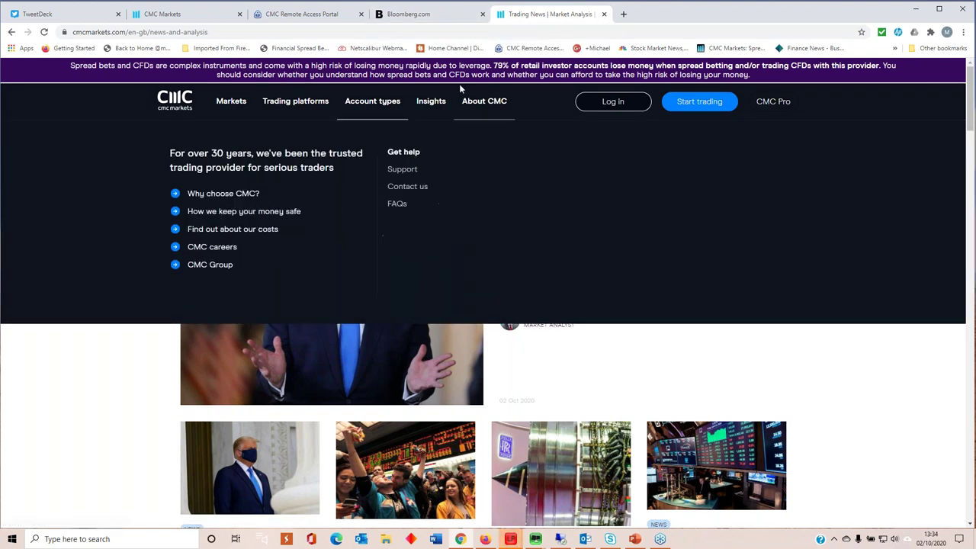
Open the website's Insights section, look over the latest news headlines, and close the browser tab
mouse_move(430, 106)
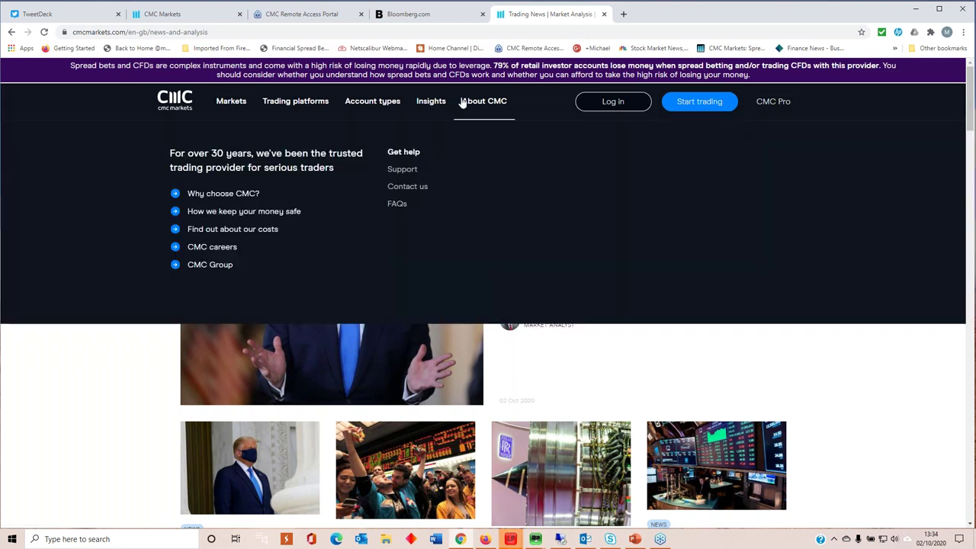
click(436, 104)
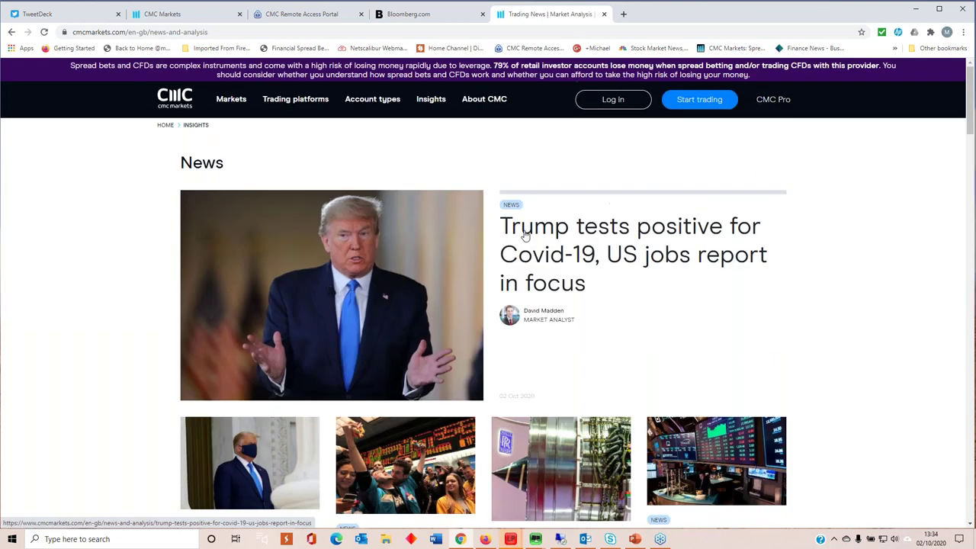
scroll(528, 293, down, 5)
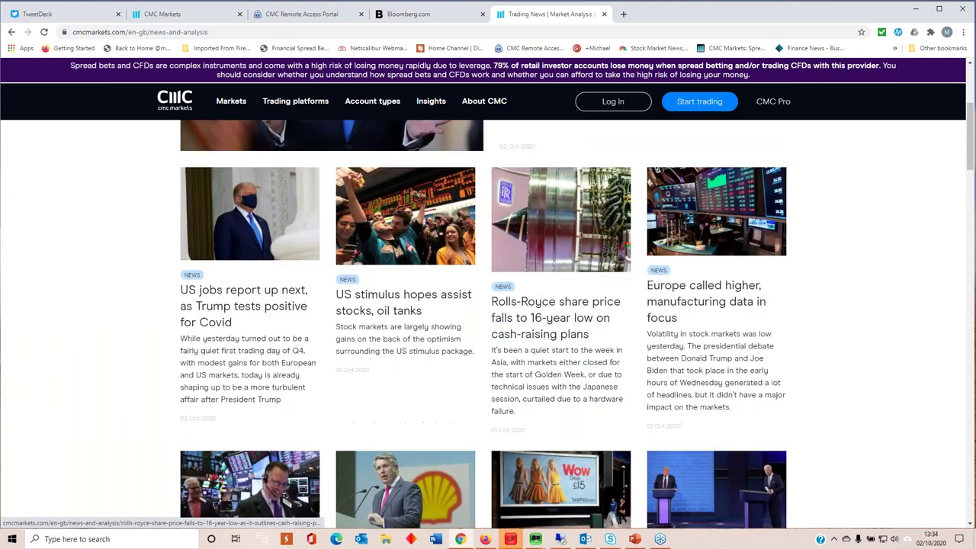
scroll(560, 221, up, 3)
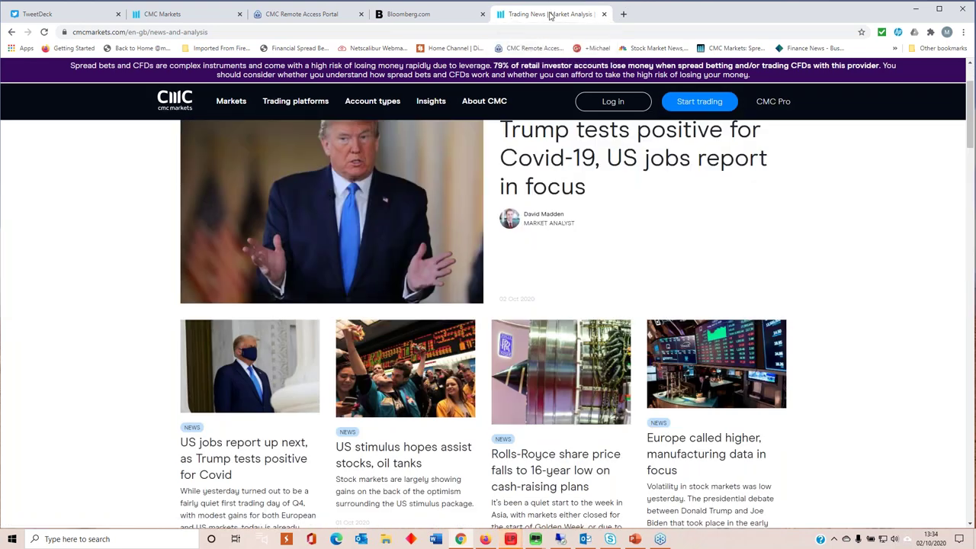
middle_click(548, 14)
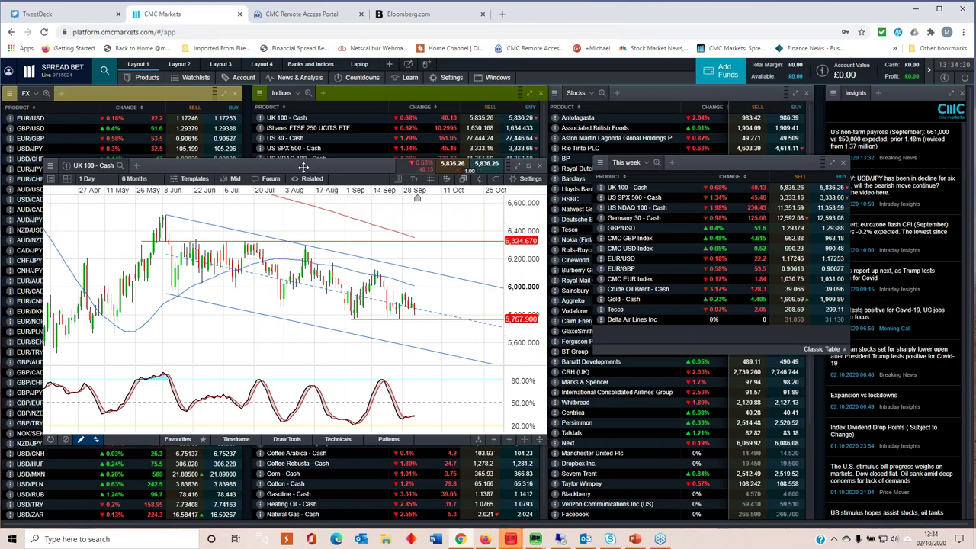
Review four to seven months of daily price action on the UK 100 - Cash chart and close it
drag(305, 166, 332, 186)
scroll(340, 303, up, 1)
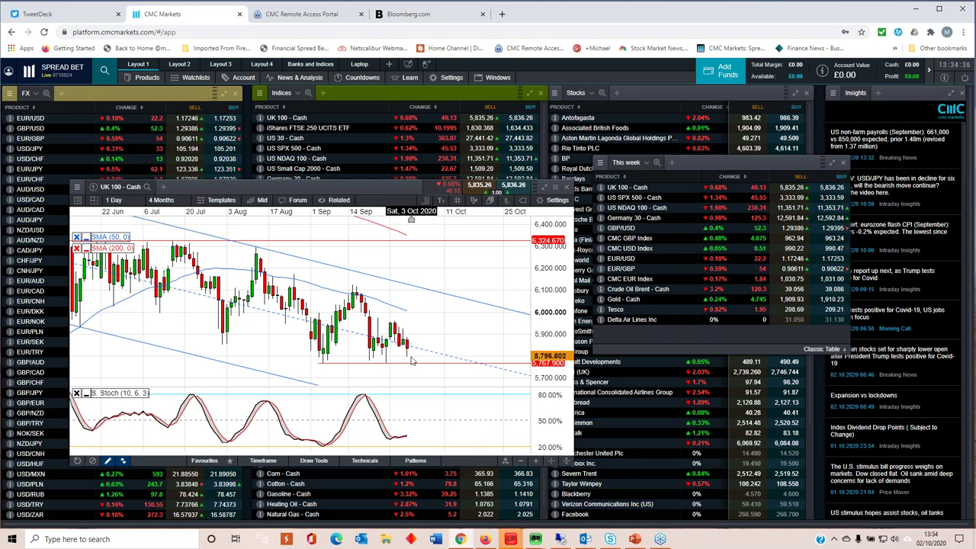
scroll(410, 363, down, 2)
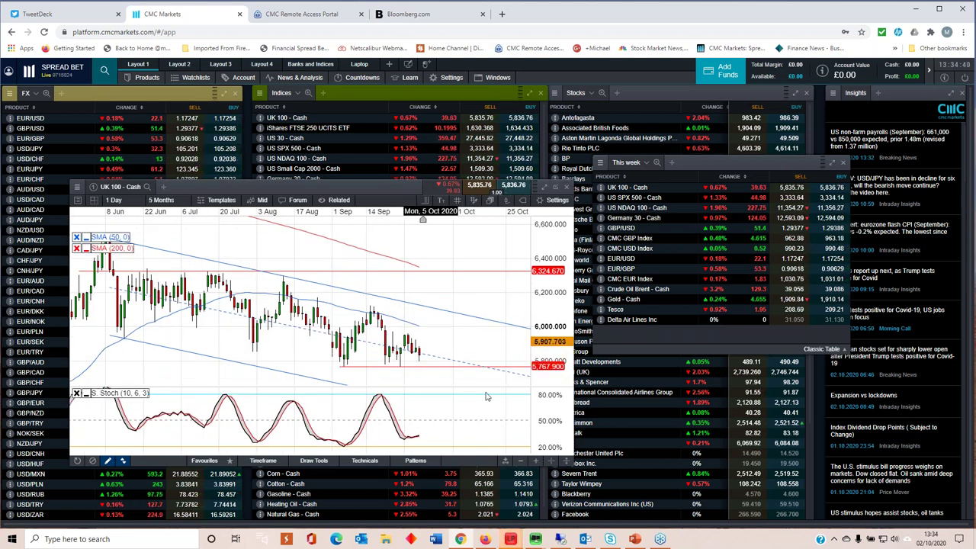
scroll(424, 344, down, 1)
scroll(424, 345, down, 1)
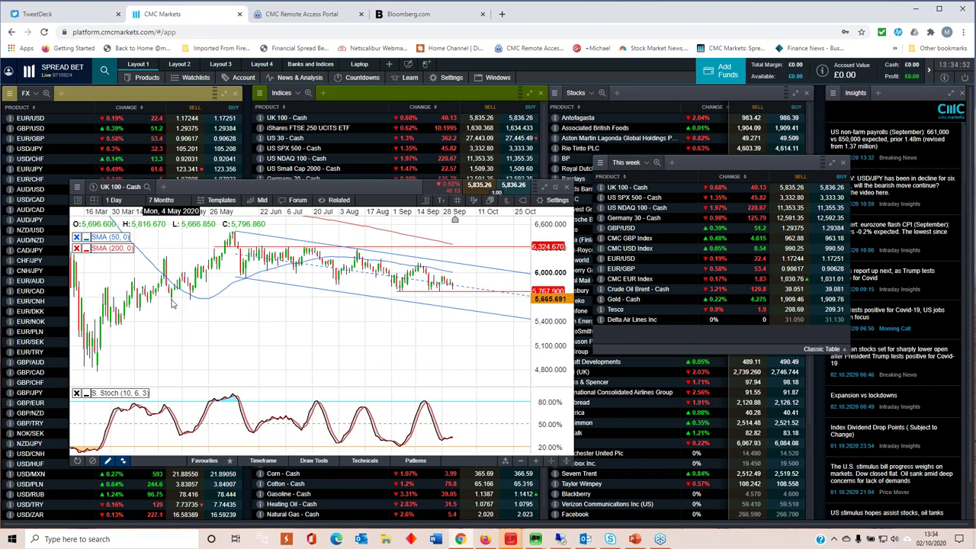
click(567, 189)
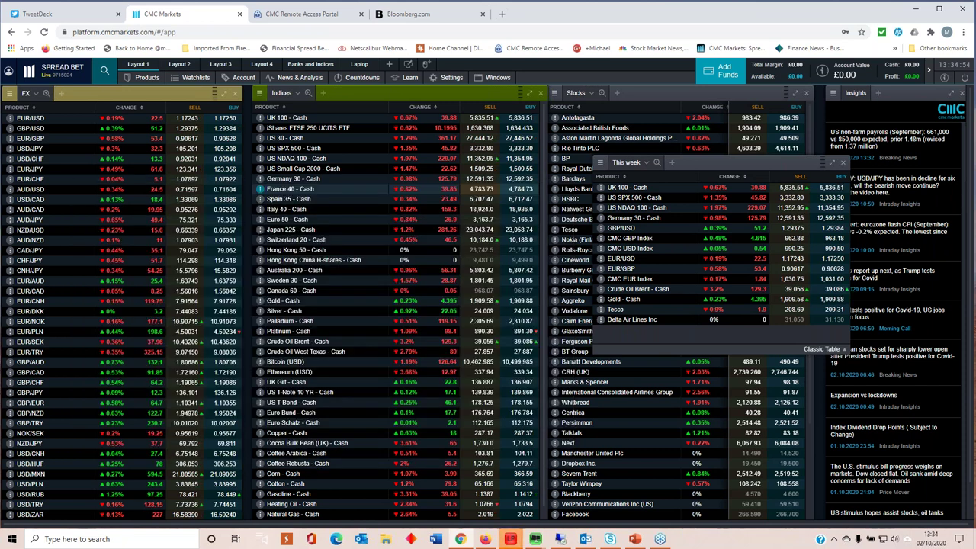
View the daily US SPX 500 - Cash and Germany 30 - Cash charts from the Indices watchlist, closing each one
click(300, 149)
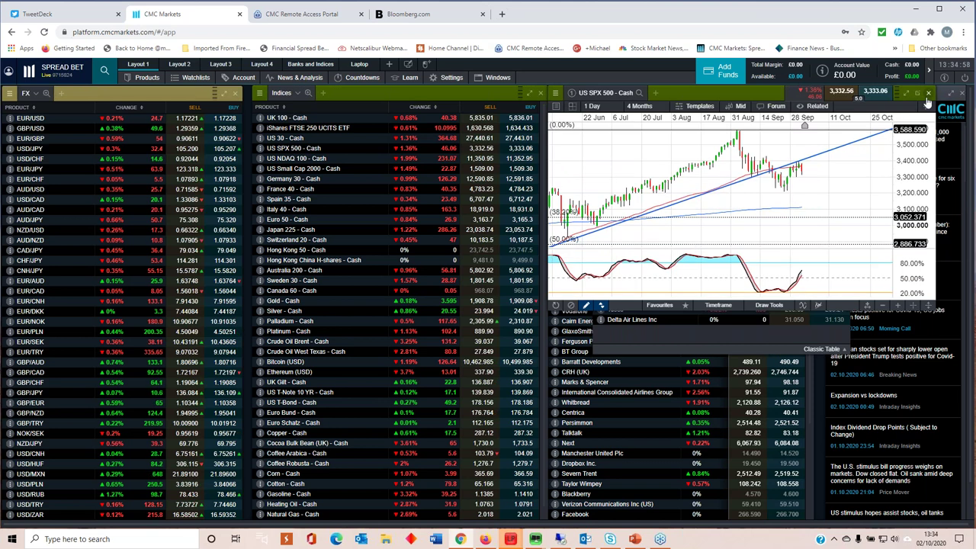
click(928, 93)
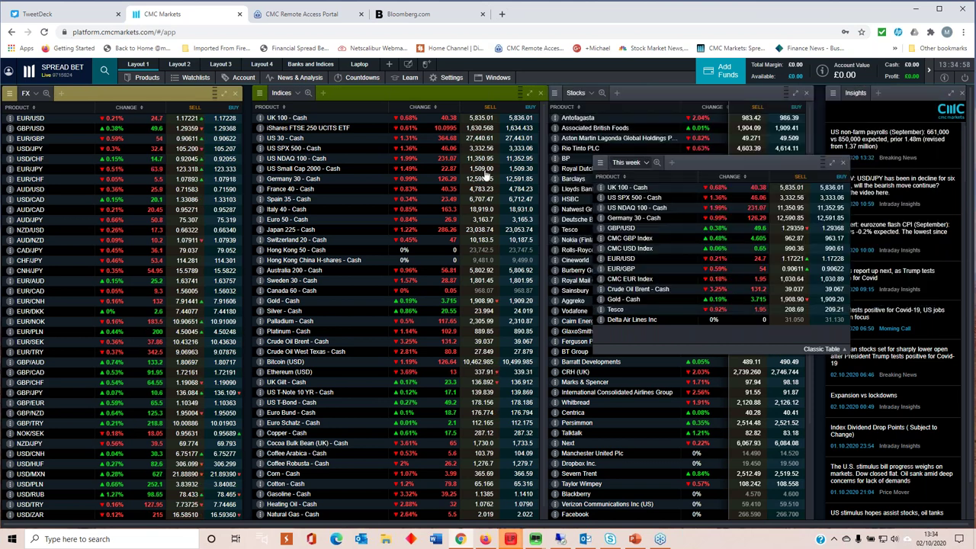
click(269, 178)
drag(850, 301, 382, 408)
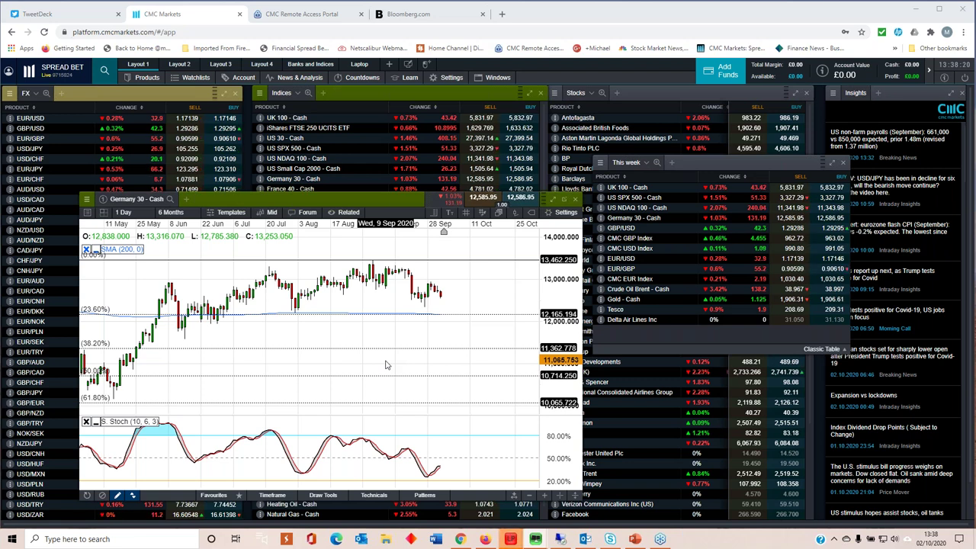
click(575, 199)
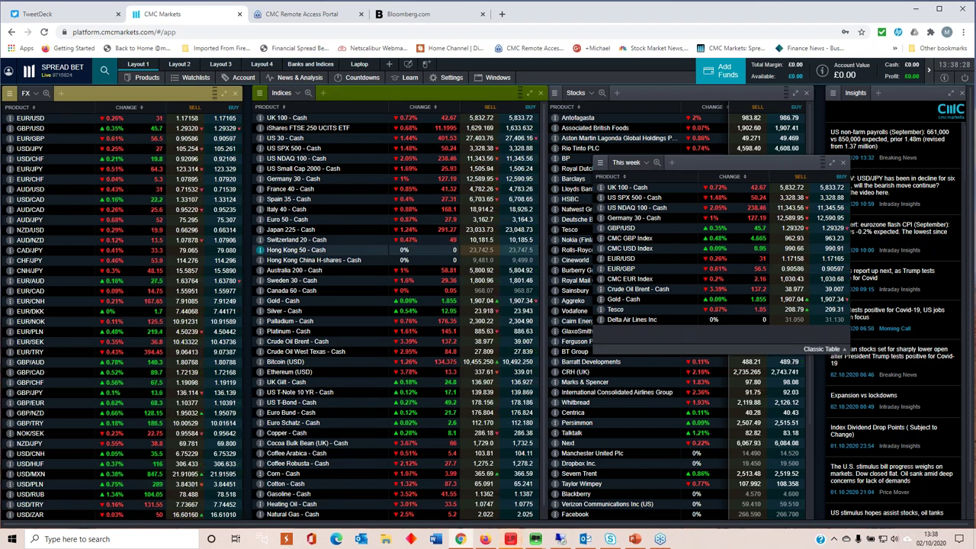
Open the EUR/GBP chart from the FX watchlist, move it over the lists, and enlarge it to show 5 months
click(40, 142)
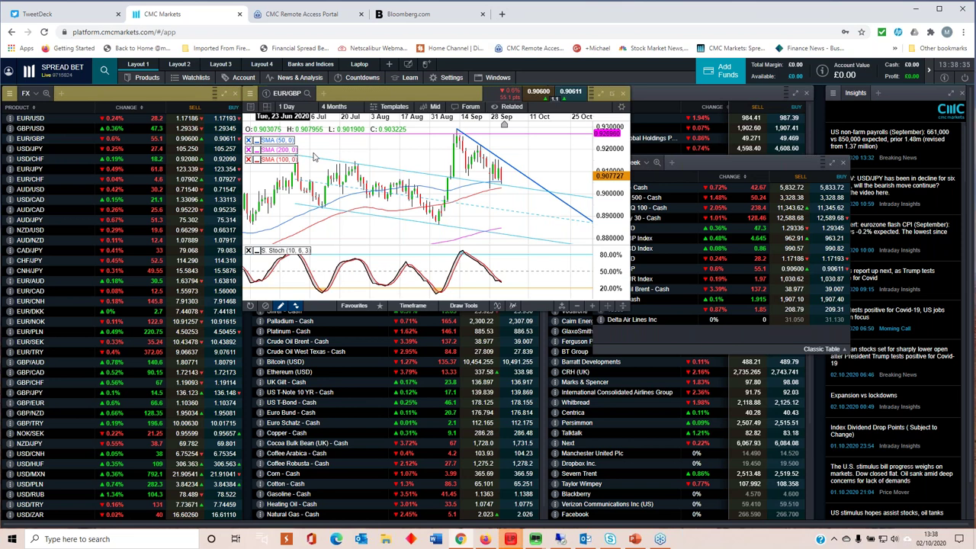
drag(366, 93, 218, 185)
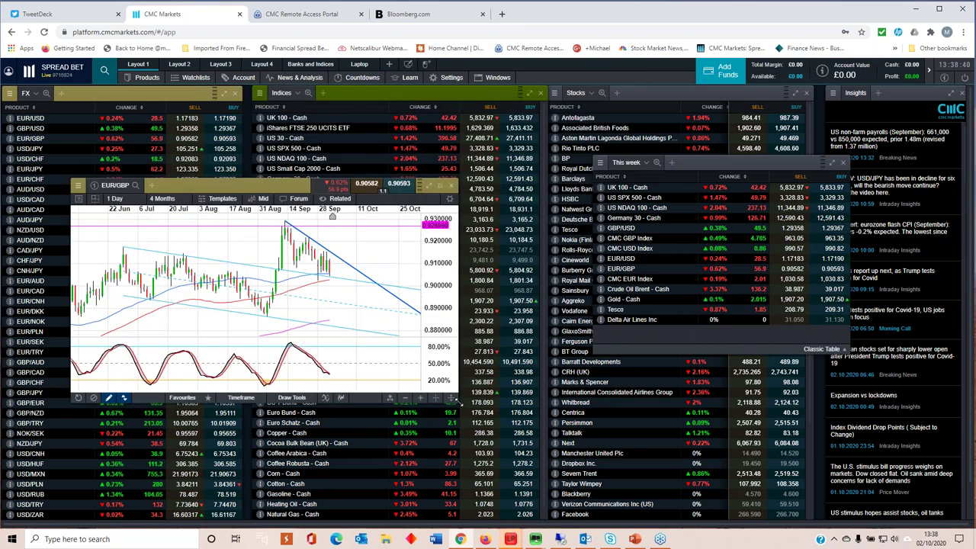
drag(457, 404, 572, 457)
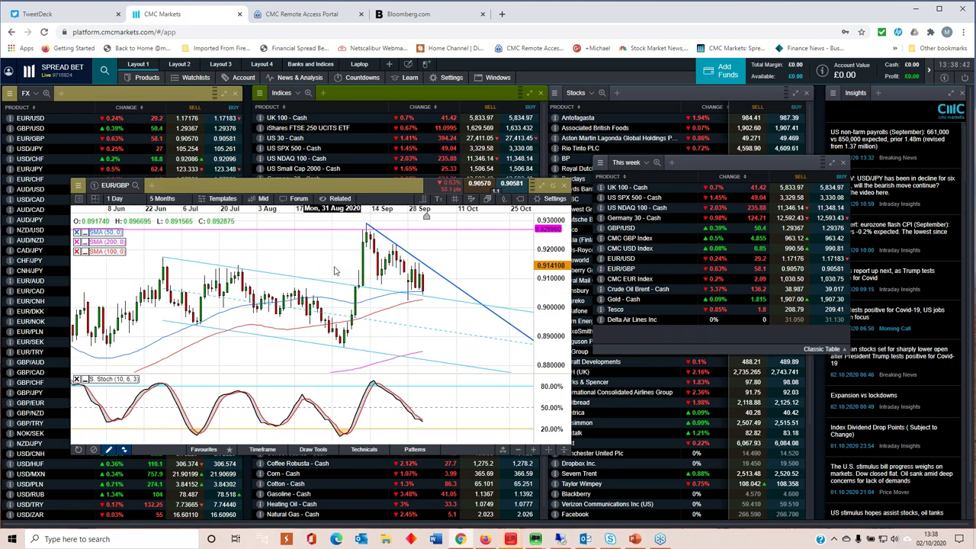
Review three to seven months of daily price action on the EUR/GBP chart
scroll(335, 271, down, 1)
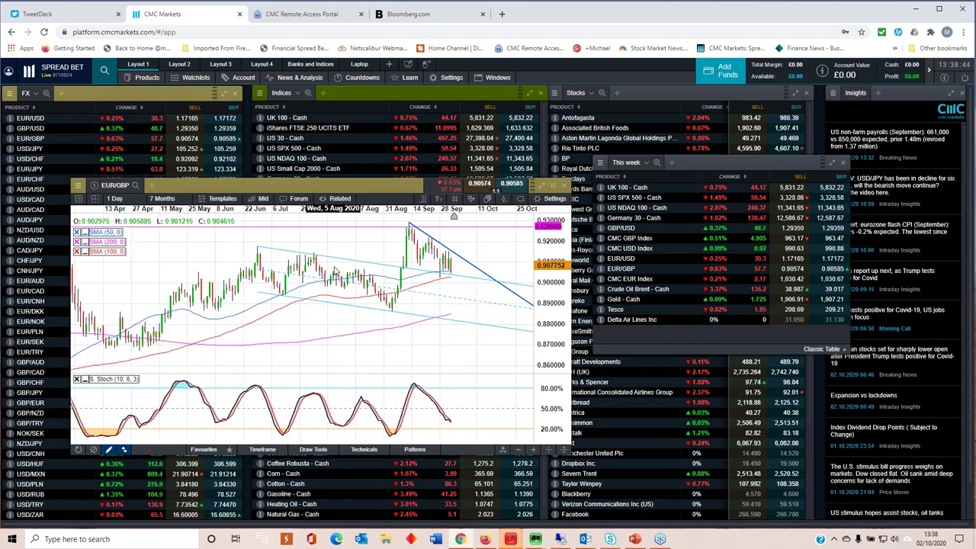
scroll(390, 268, up, 1)
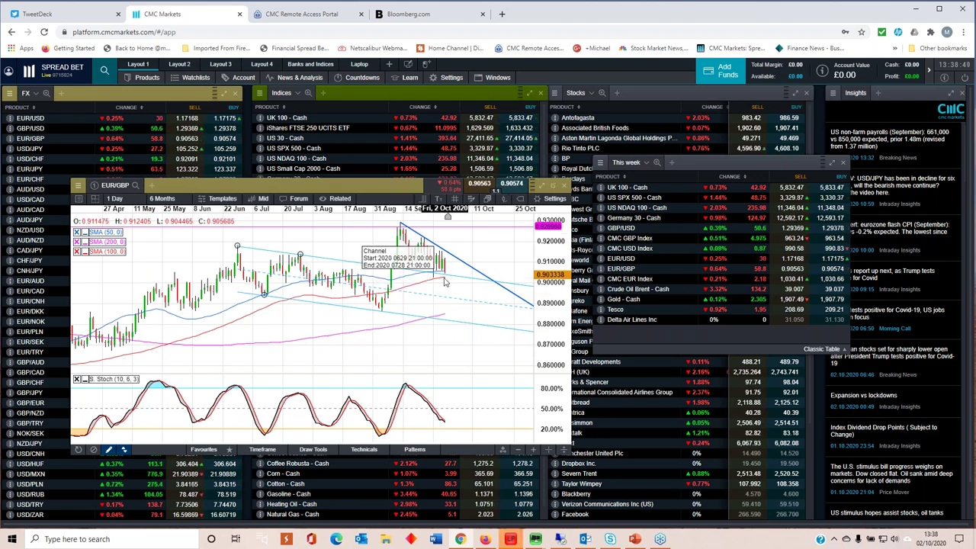
scroll(370, 296, up, 2)
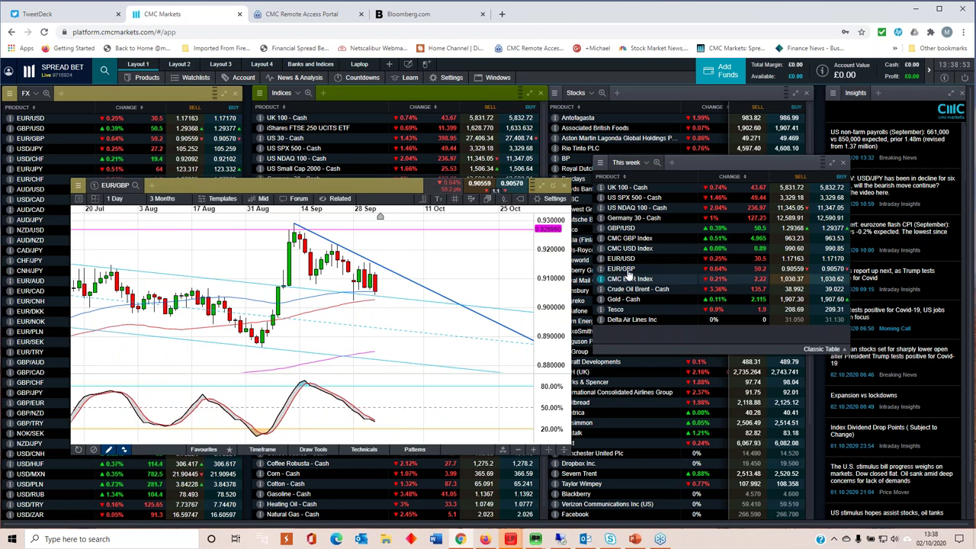
View the daily CMC GBP Index chart from the This week watchlist beside the EUR/GBP chart, and close it
click(630, 240)
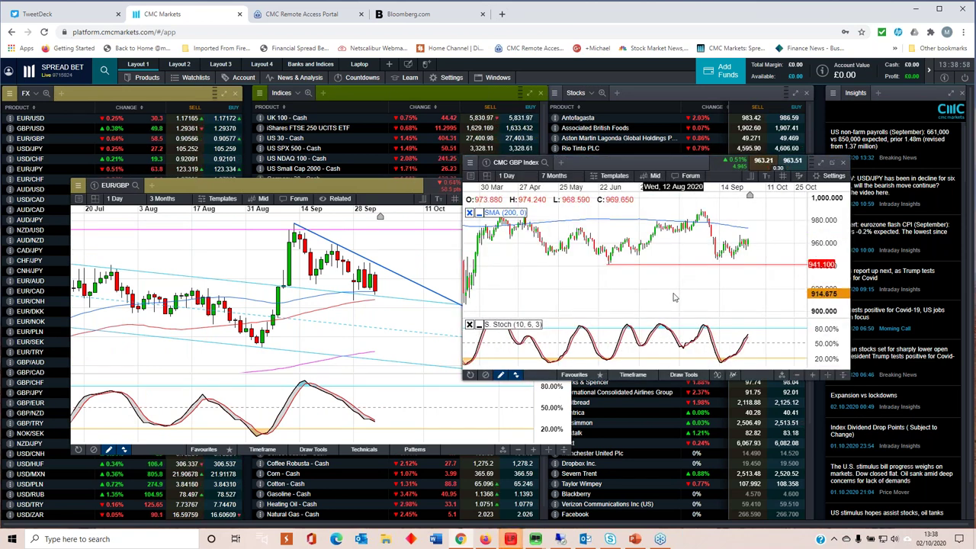
drag(623, 161, 464, 269)
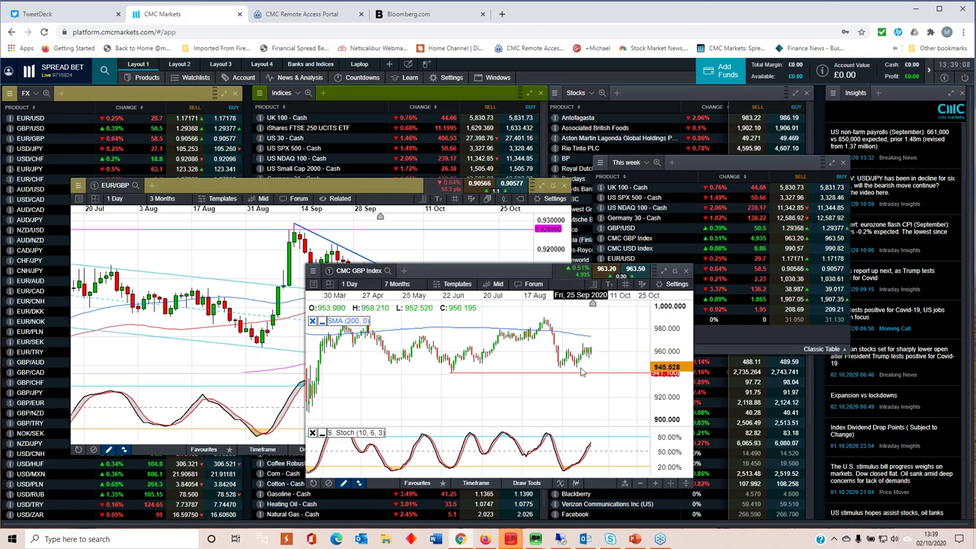
click(686, 270)
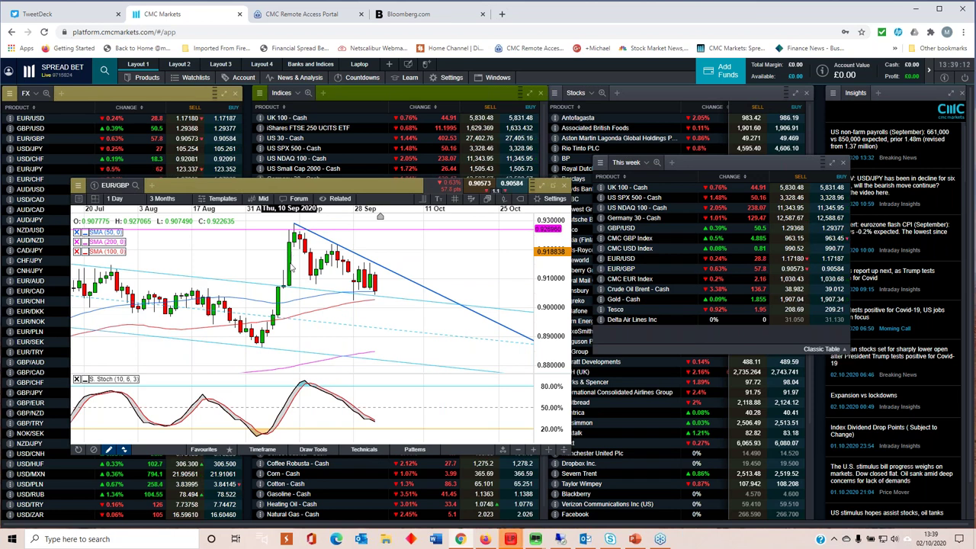
Compare the three- and four-month daily views of the EUR/GBP chart and close the chart
scroll(292, 267, down, 2)
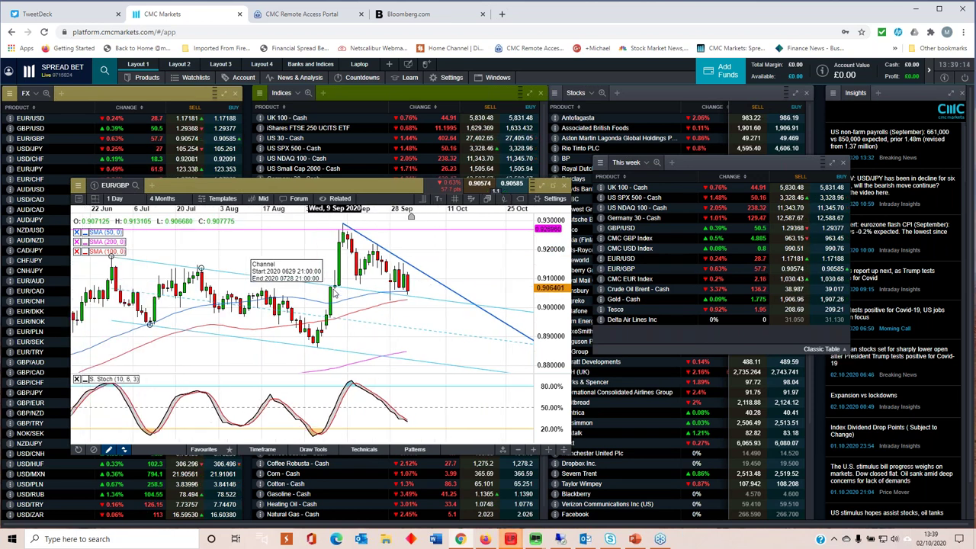
scroll(334, 293, up, 2)
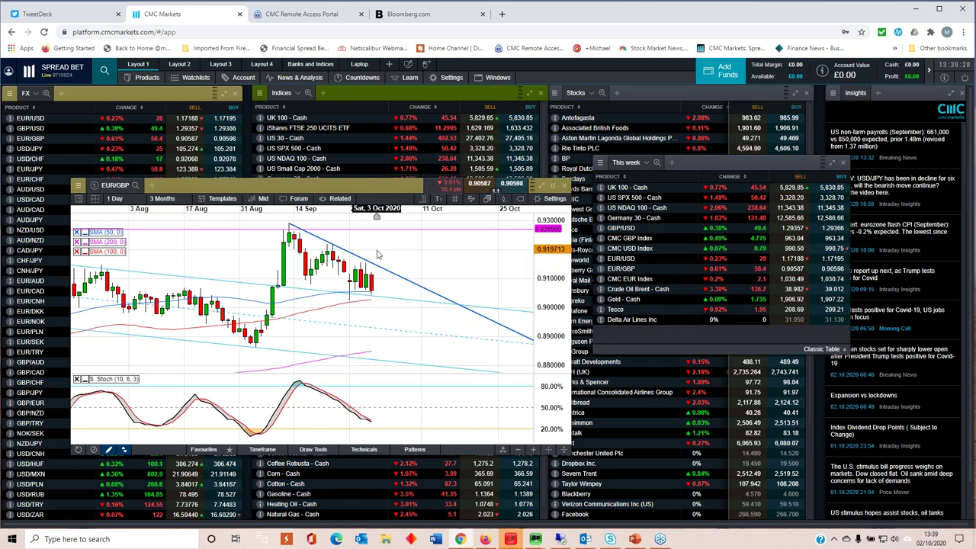
click(564, 187)
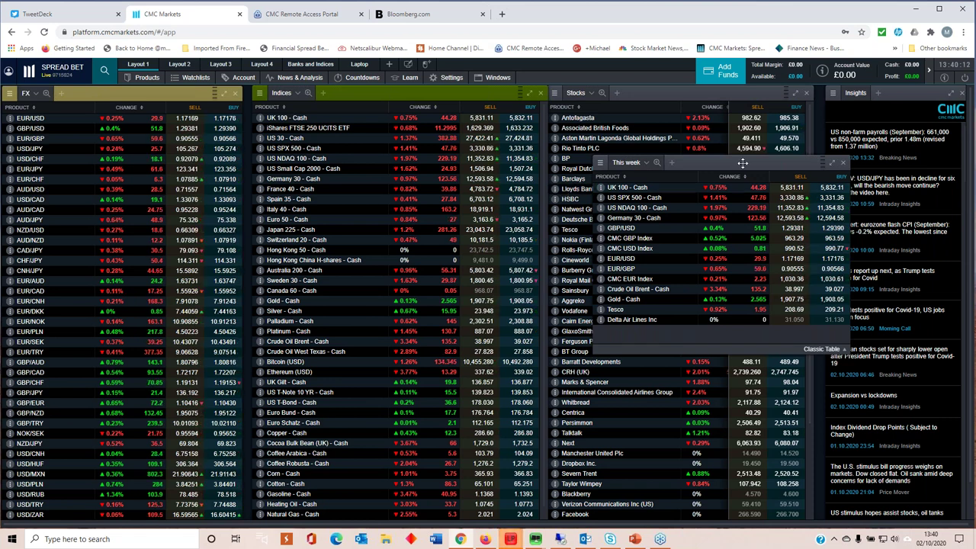
Open the Gold - Cash chart from the This week watchlist, enlarge it, and arrange the chart and watchlist side by side
drag(655, 162, 238, 175)
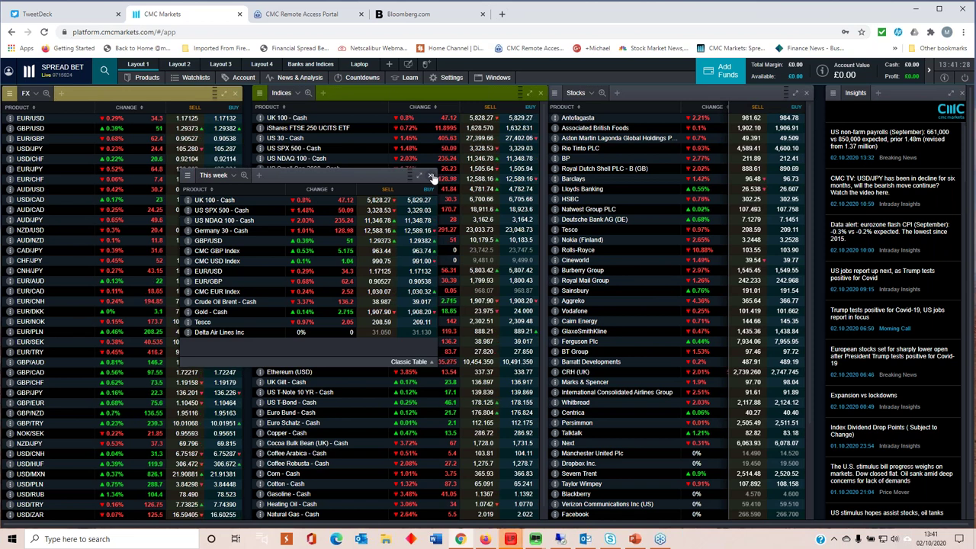
drag(433, 176, 512, 188)
click(328, 323)
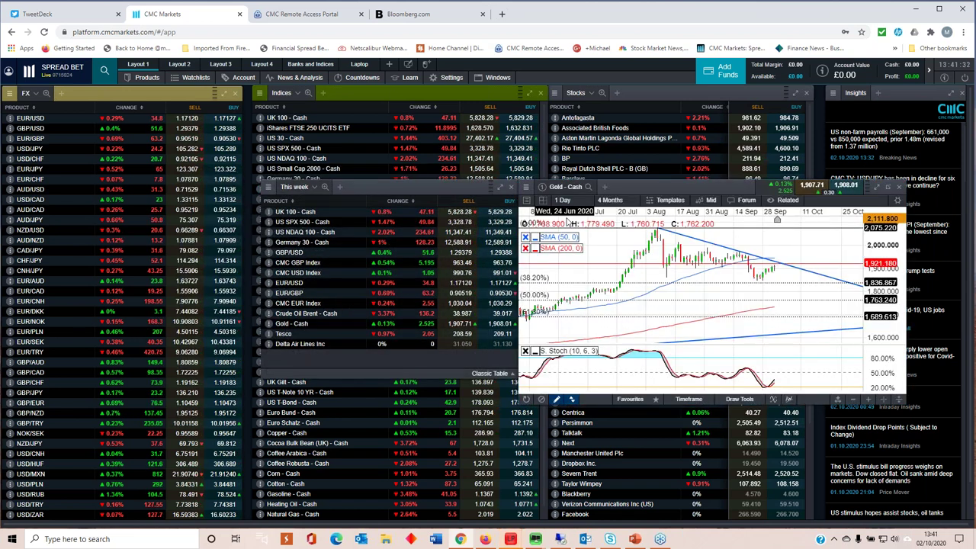
drag(442, 190, 245, 185)
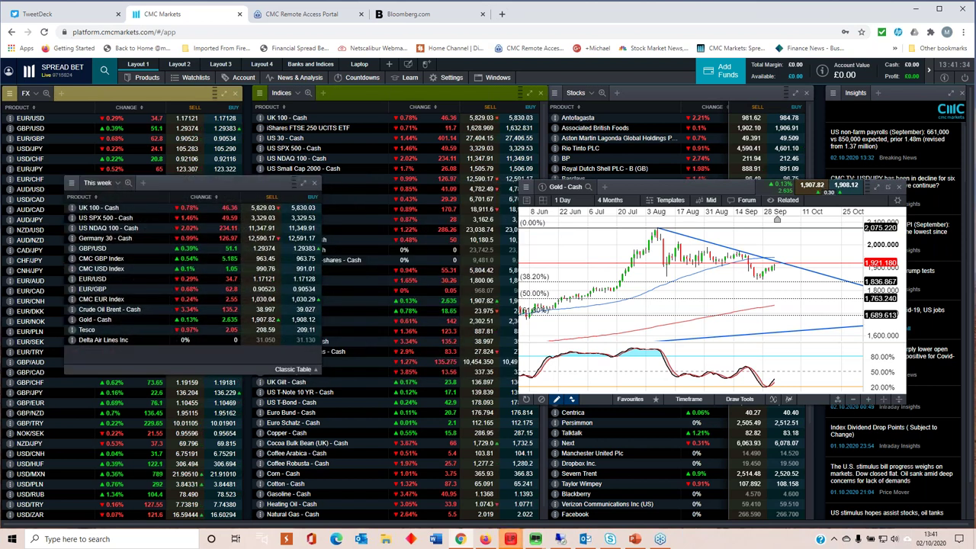
drag(683, 185, 524, 184)
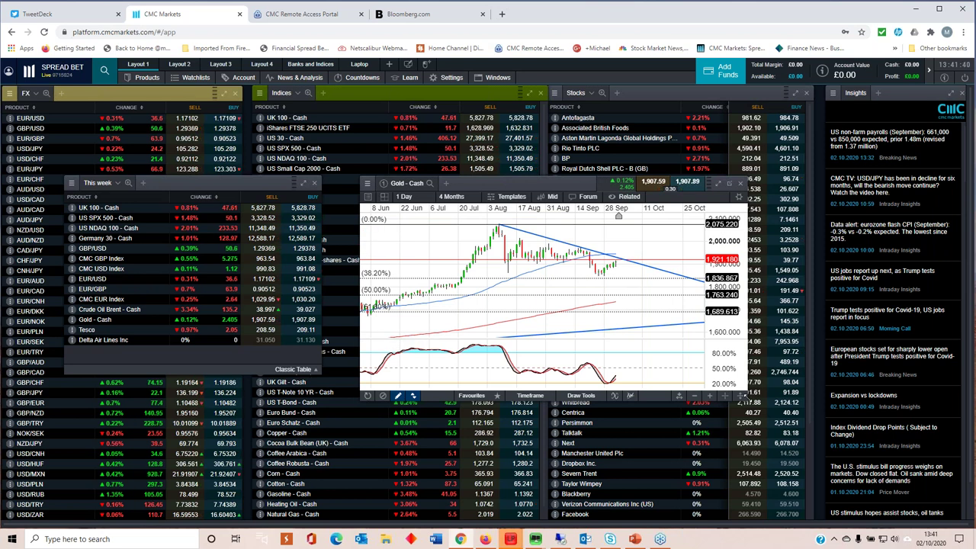
drag(742, 396, 804, 448)
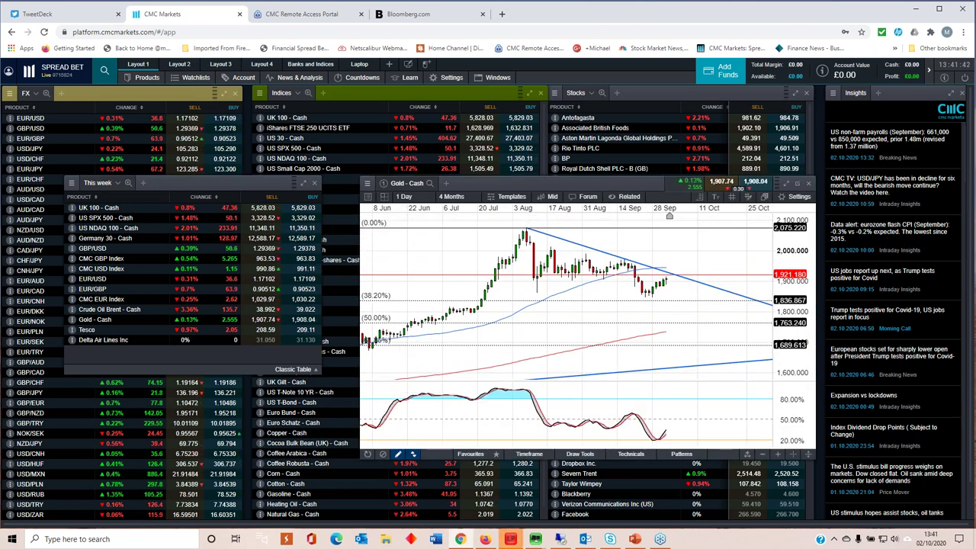
drag(195, 180, 140, 168)
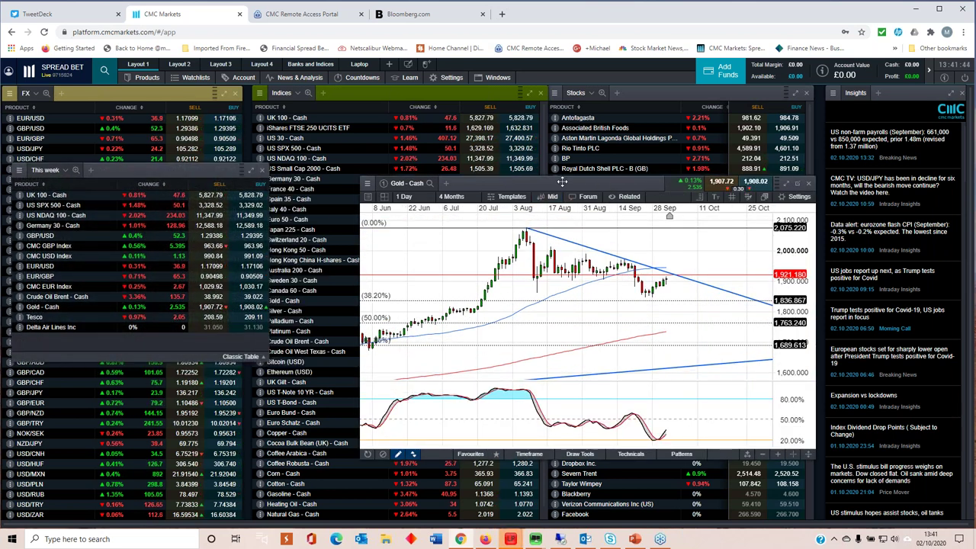
drag(564, 181, 482, 158)
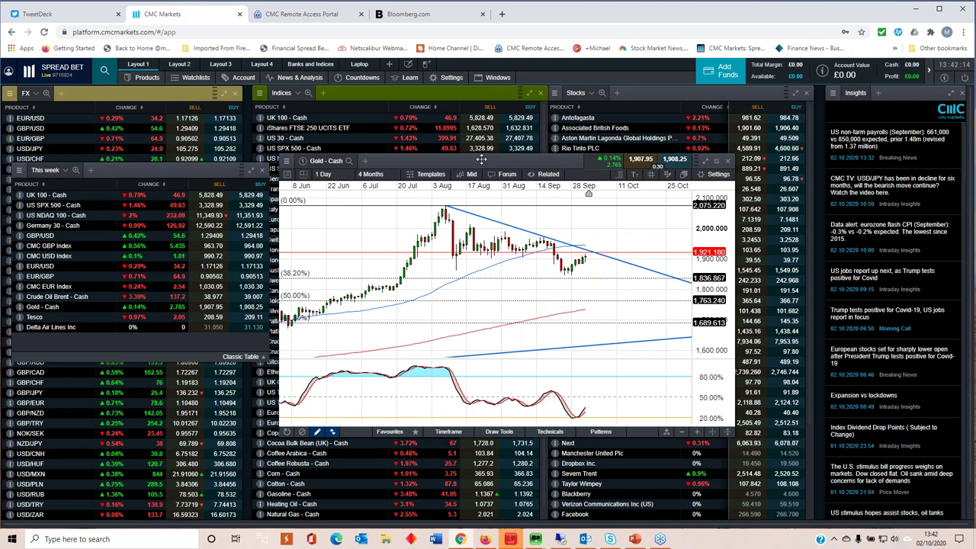
Examine six to nine months of daily Gold - Cash prices against the Fibonacci levels, trend lines and moving averages
scroll(513, 276, down, 3)
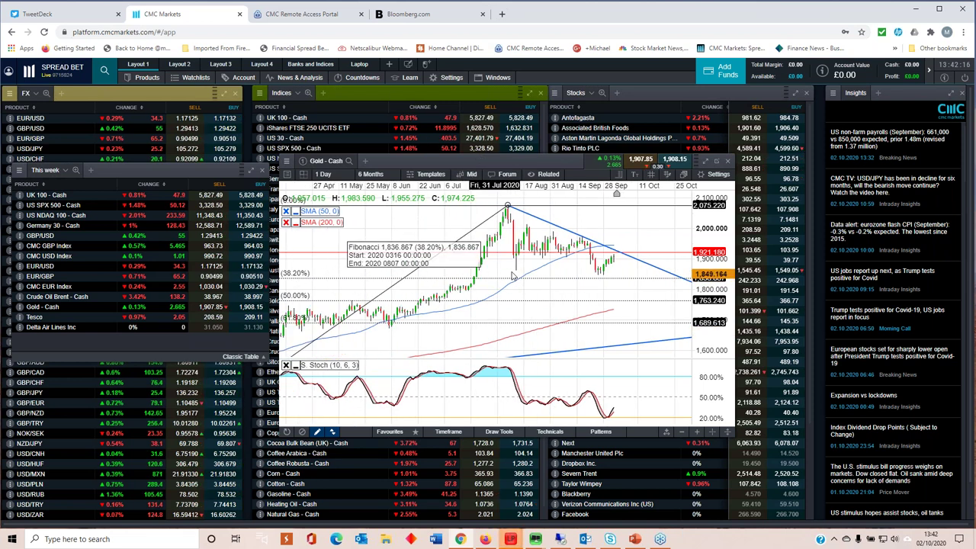
scroll(513, 276, down, 2)
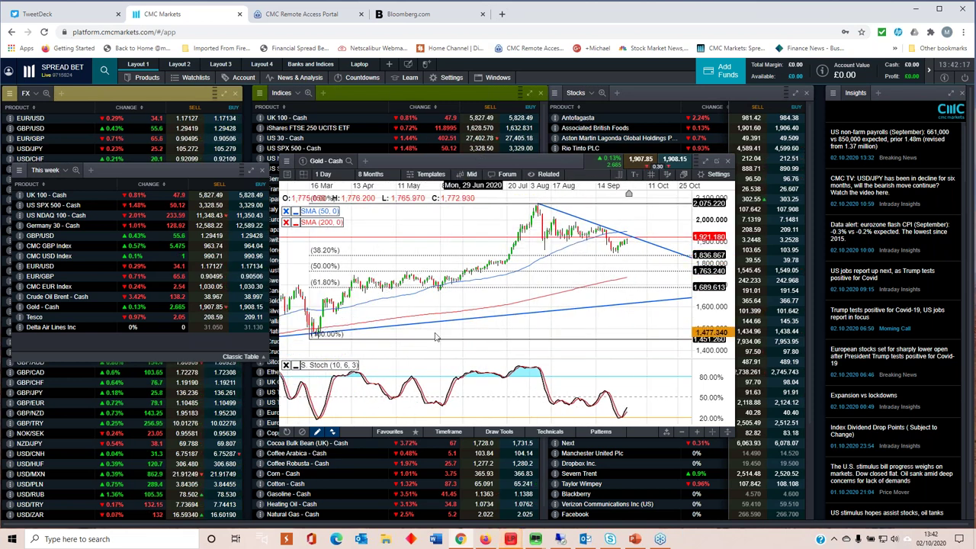
scroll(435, 336, down, 1)
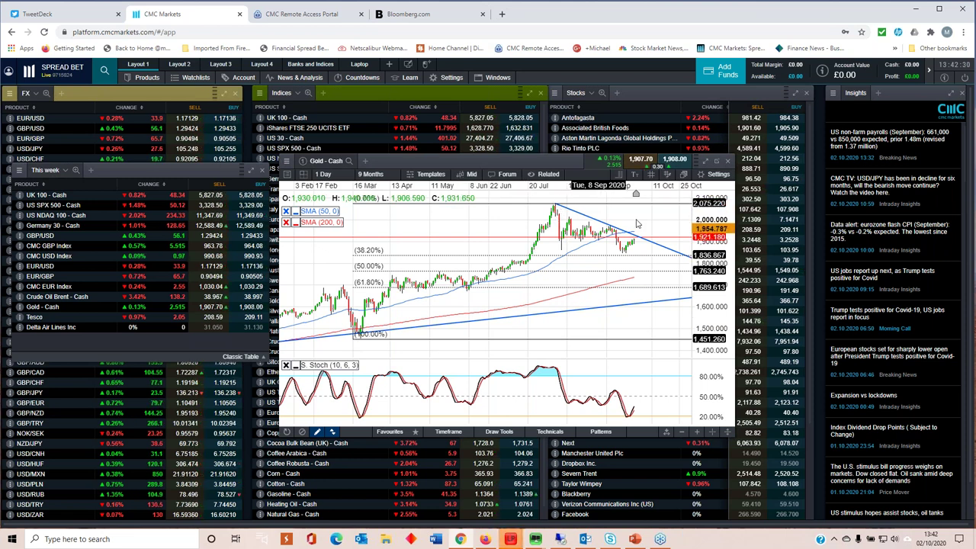
scroll(633, 237, up, 2)
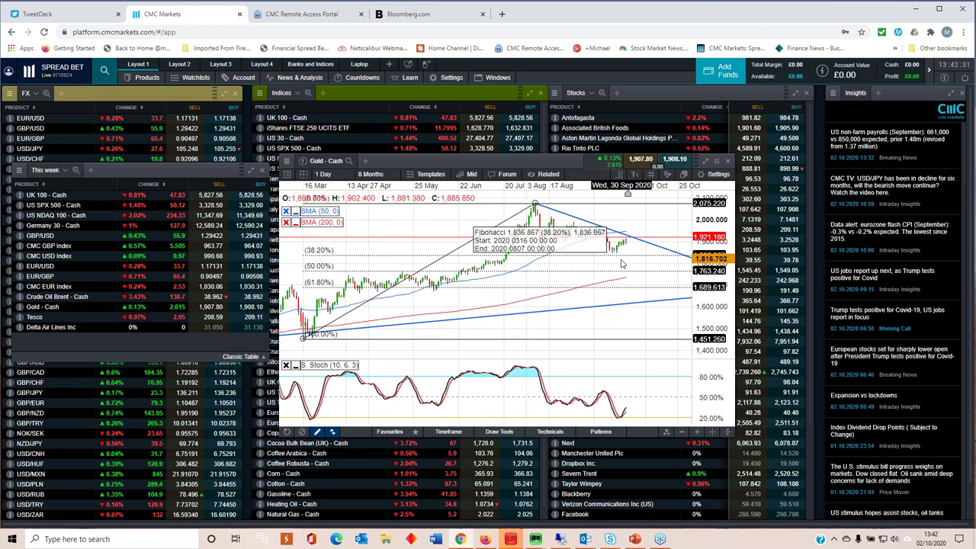
scroll(621, 263, up, 3)
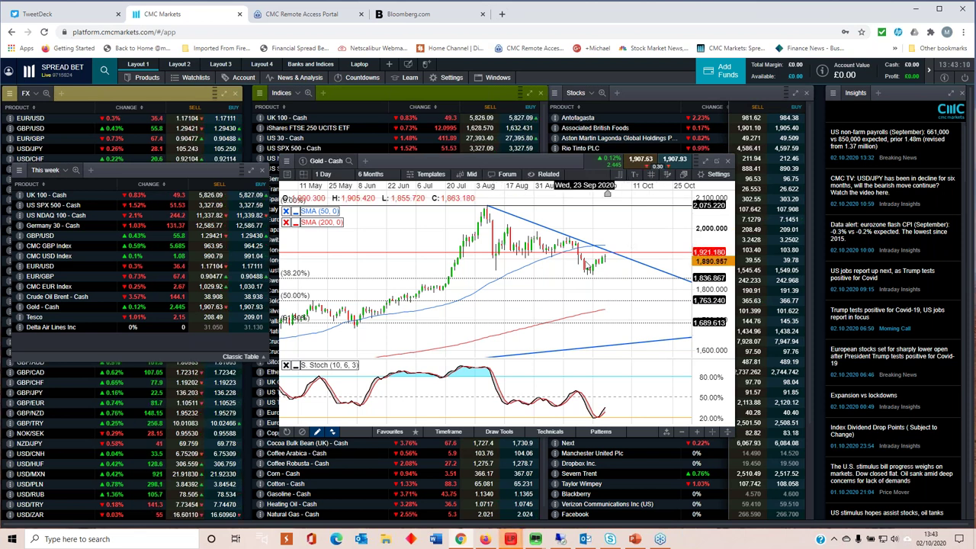
scroll(610, 238, down, 1)
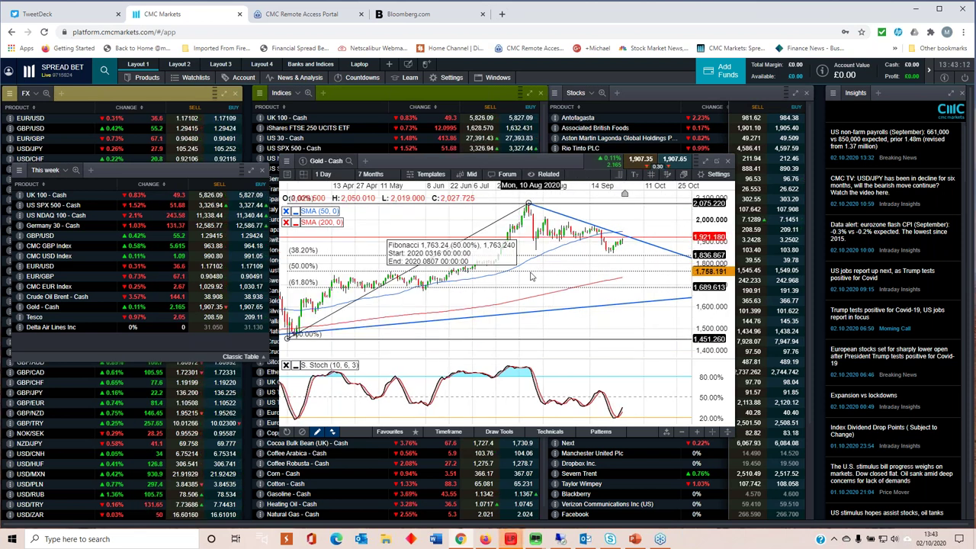
scroll(602, 242, down, 1)
scroll(557, 259, down, 1)
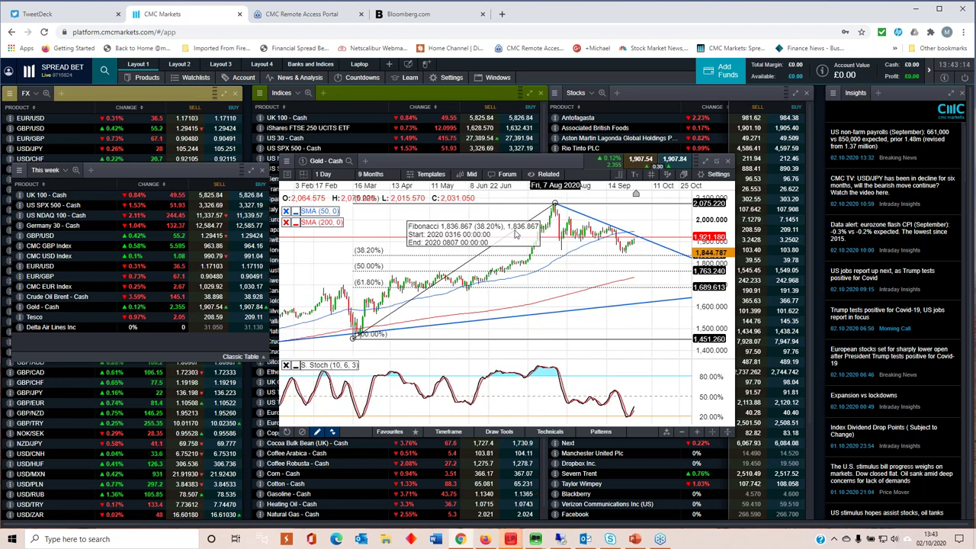
View the Gold - Cash chart's Year to date history, and close the chart and the BP order ticket
click(370, 173)
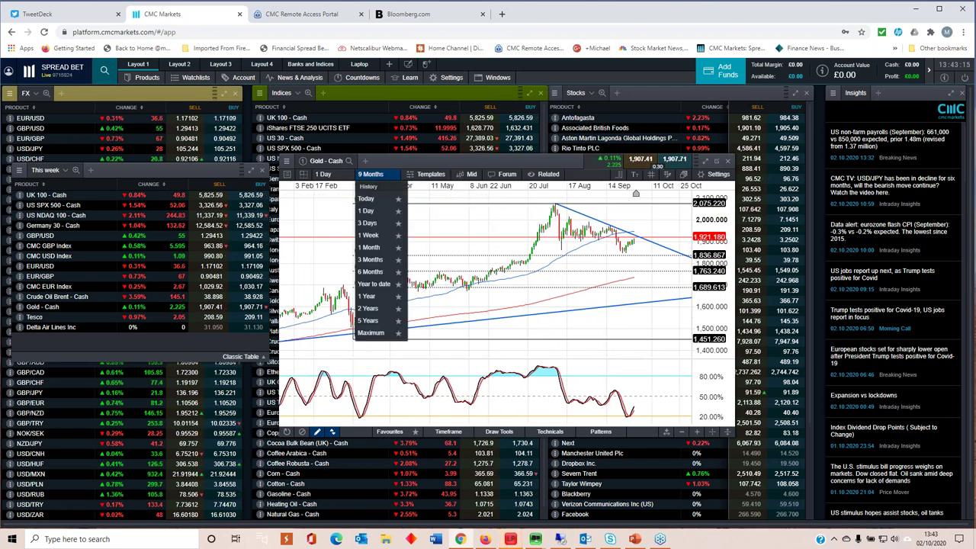
click(374, 284)
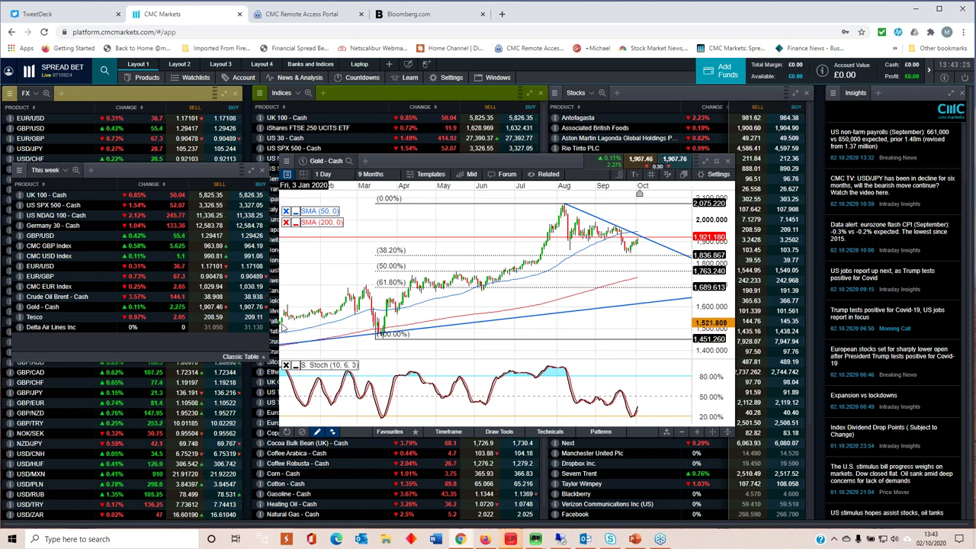
mouse_move(282, 327)
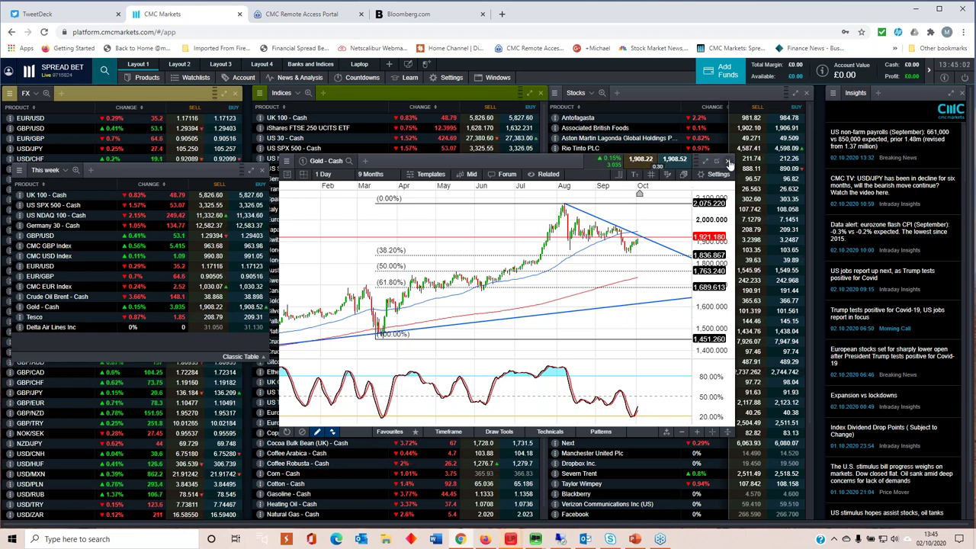
click(729, 162)
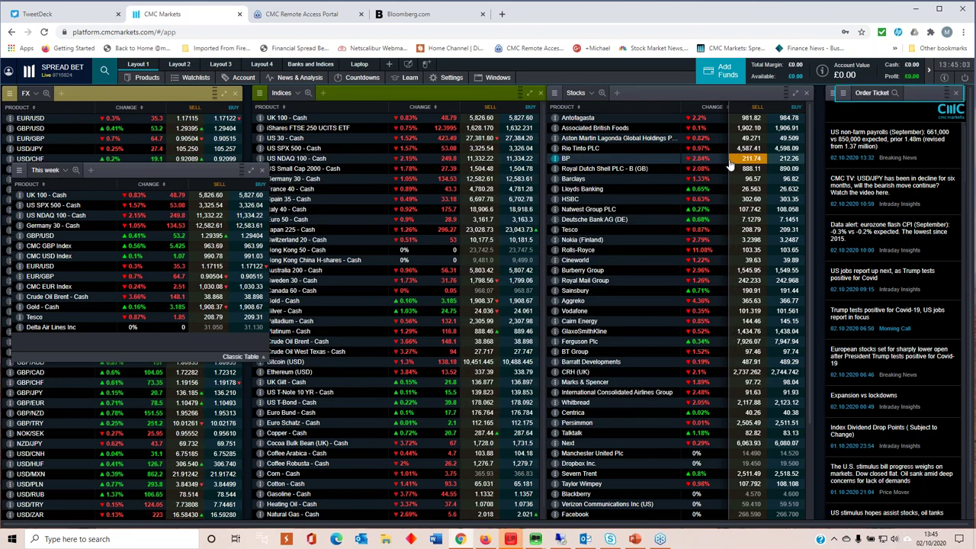
click(749, 157)
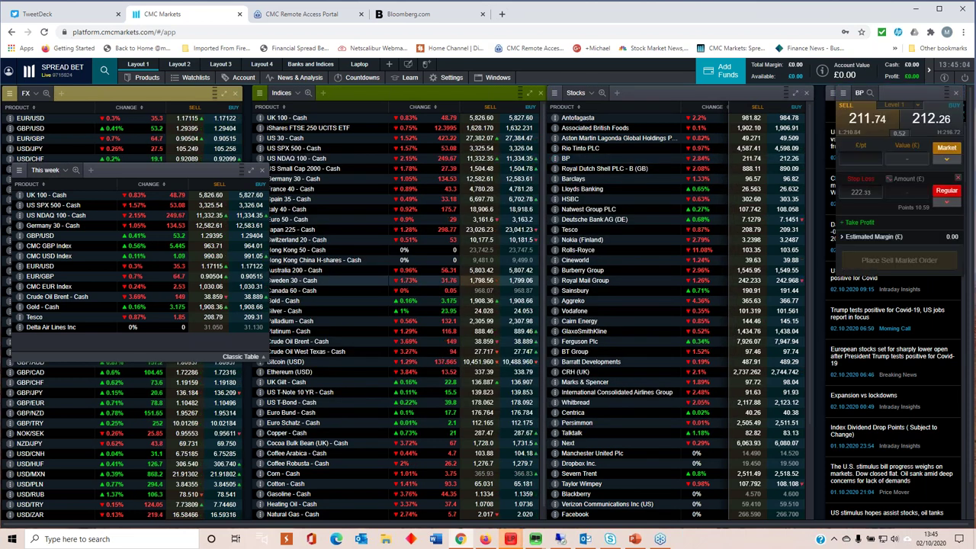
click(956, 94)
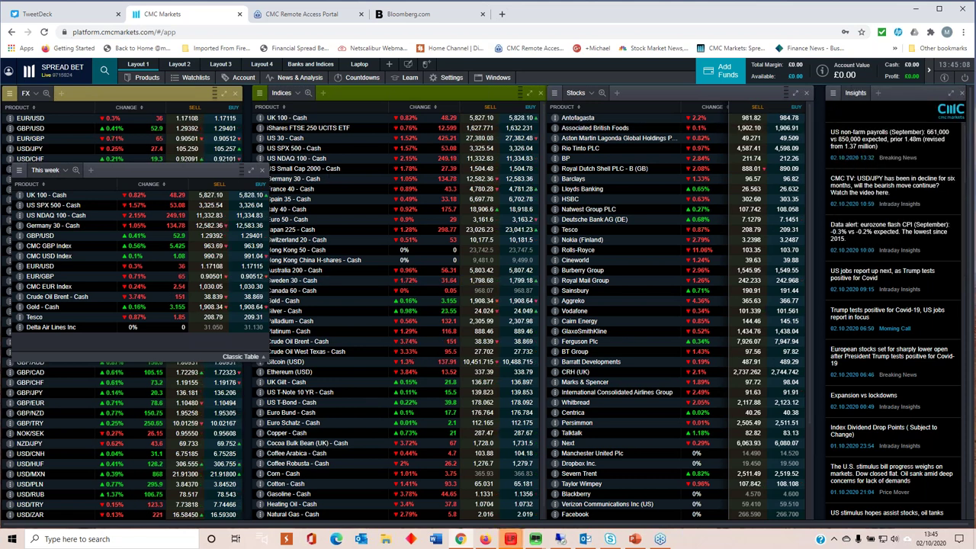
Reposition the This week watchlist and open the Crude Oil Brent - Cash chart from it
drag(170, 172, 307, 183)
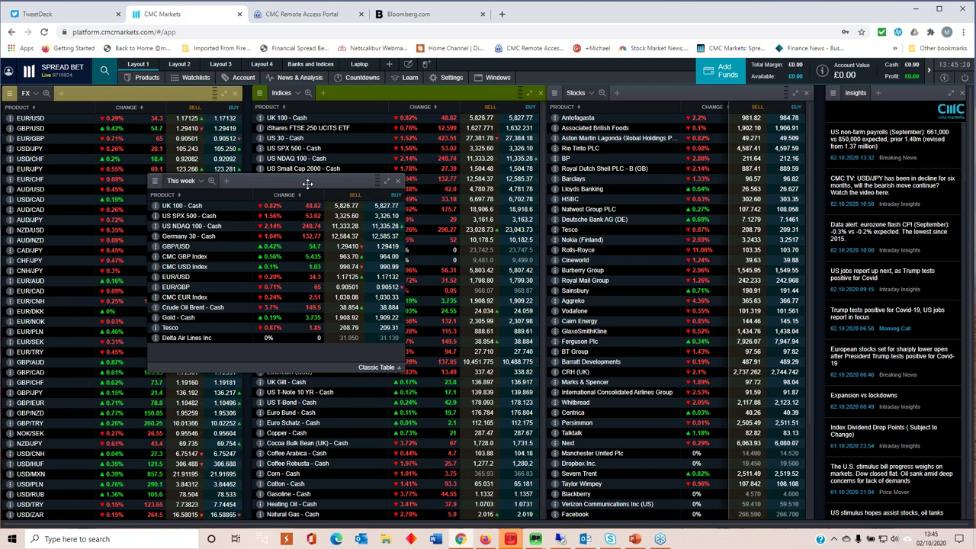
drag(307, 183, 261, 169)
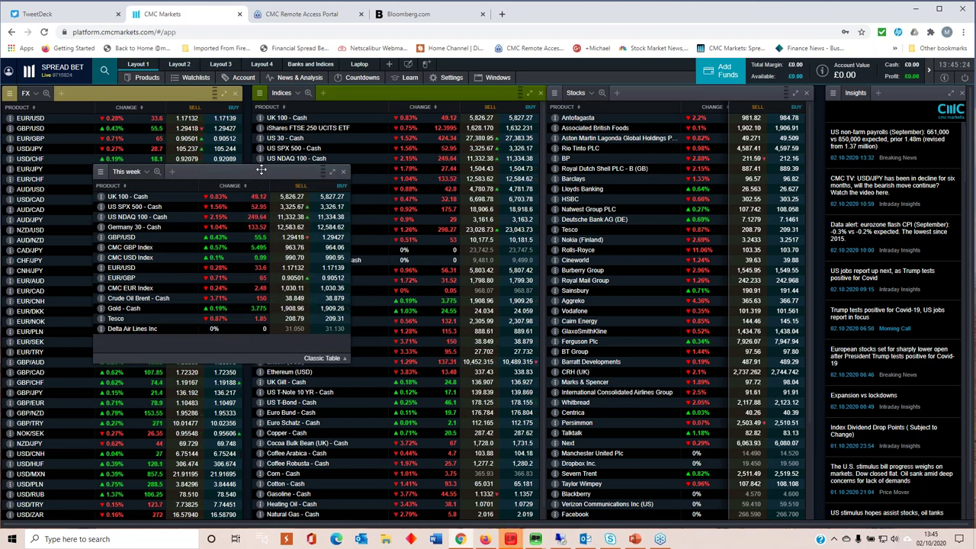
click(167, 305)
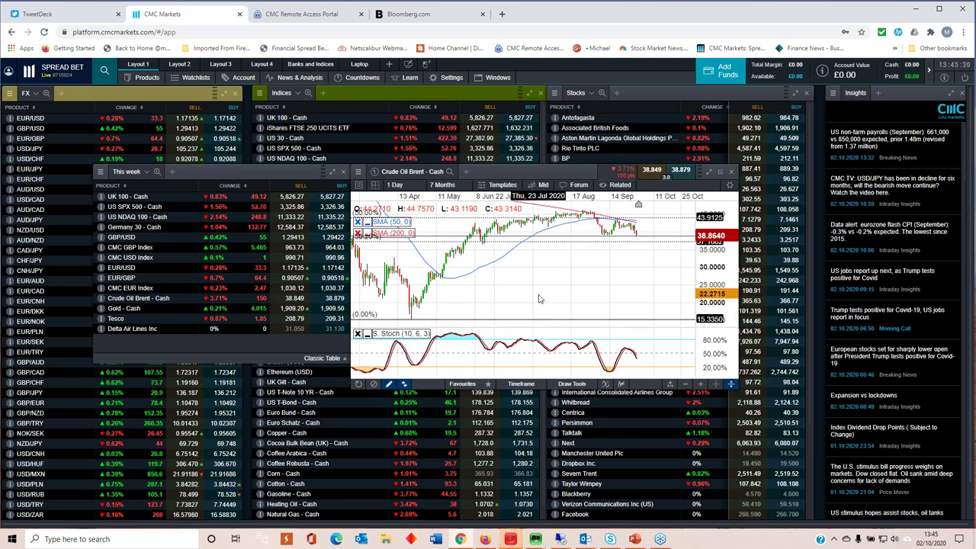
Show about five months of daily prices on the Crude Oil Brent - Cash chart and move the chart and watchlist apart
scroll(534, 298, up, 2)
scroll(554, 295, up, 1)
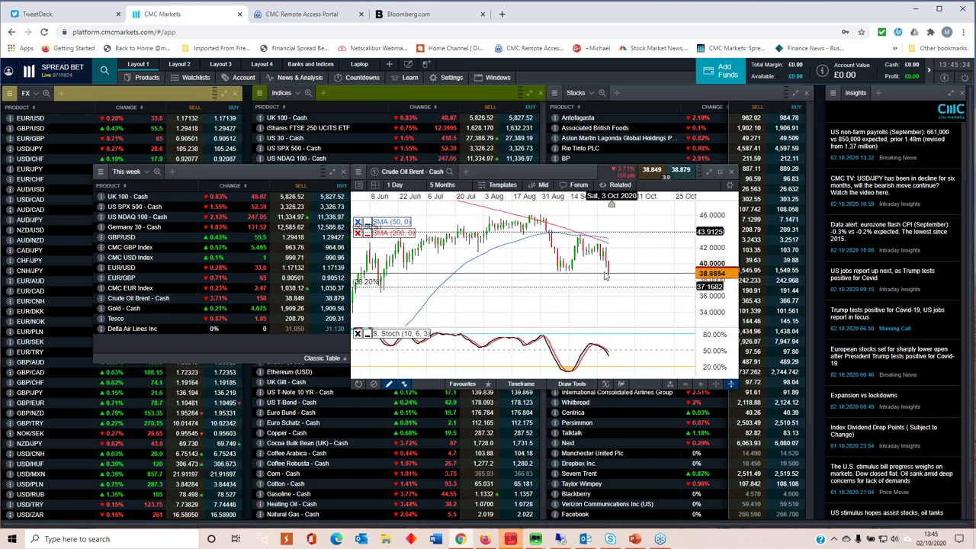
scroll(594, 280, down, 1)
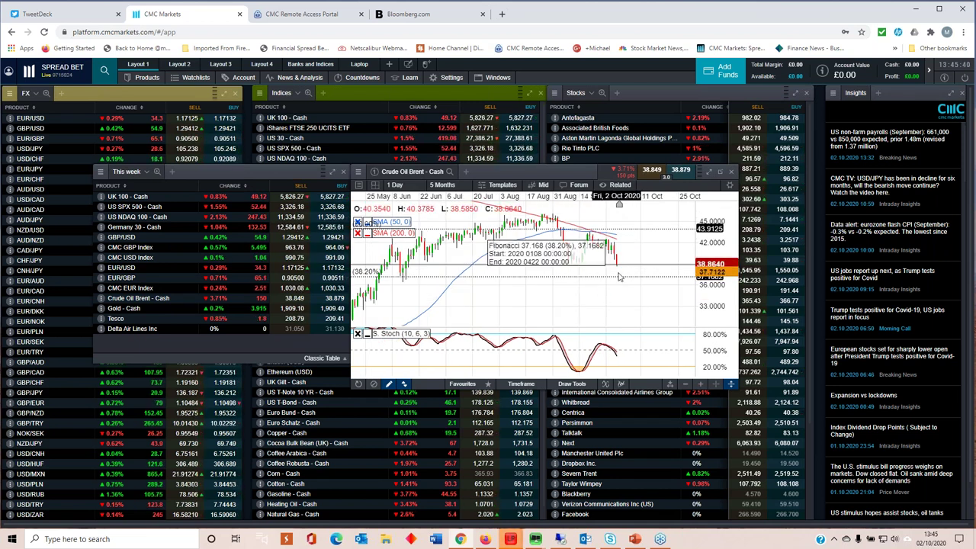
scroll(610, 228, down, 1)
drag(231, 175, 180, 183)
drag(554, 173, 565, 194)
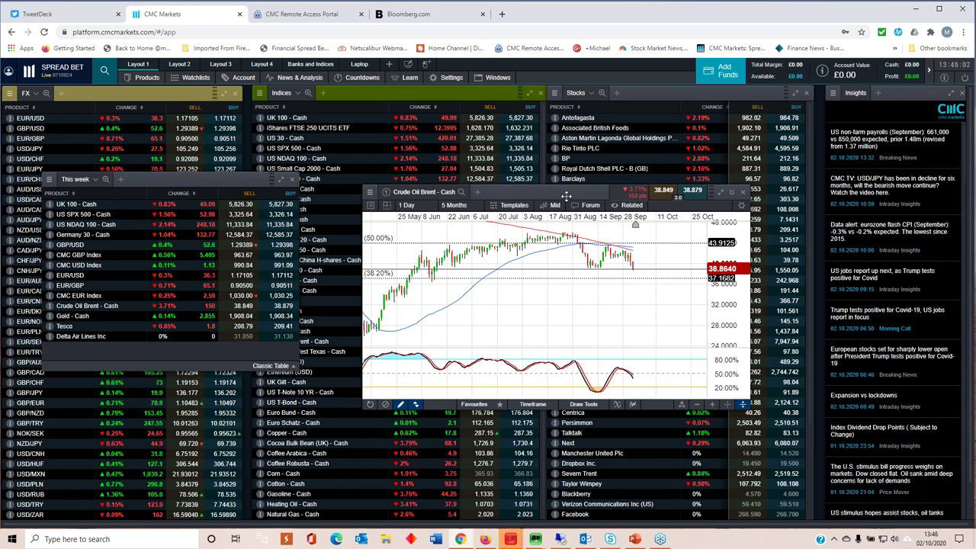
Close the Crude Oil Brent - Cash chart and open the Share Baskets product list beside the This week watchlist
click(743, 192)
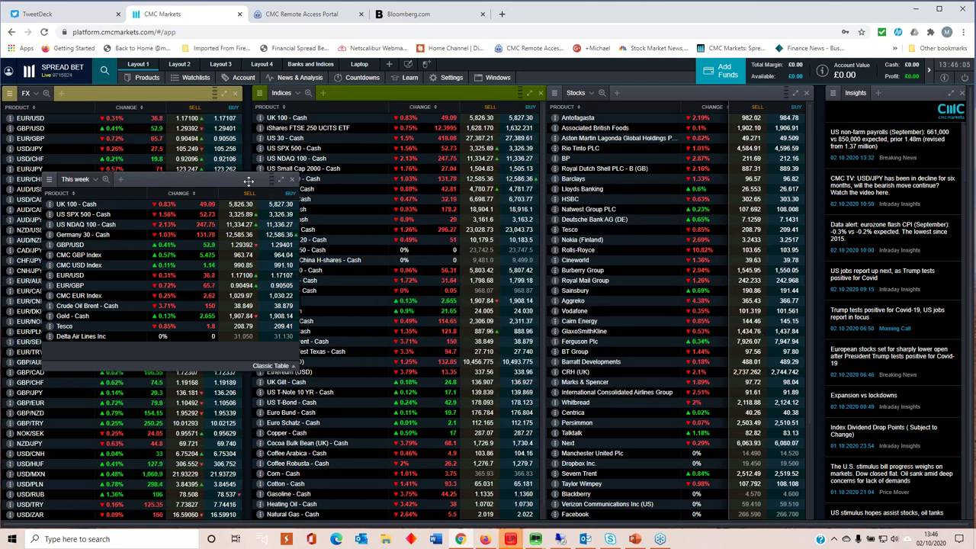
drag(248, 181, 649, 183)
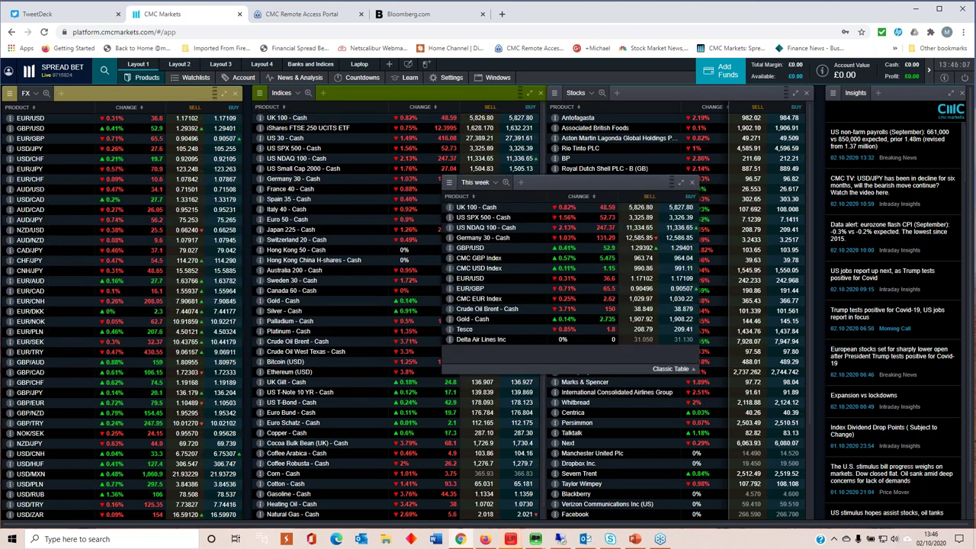
click(142, 79)
click(158, 210)
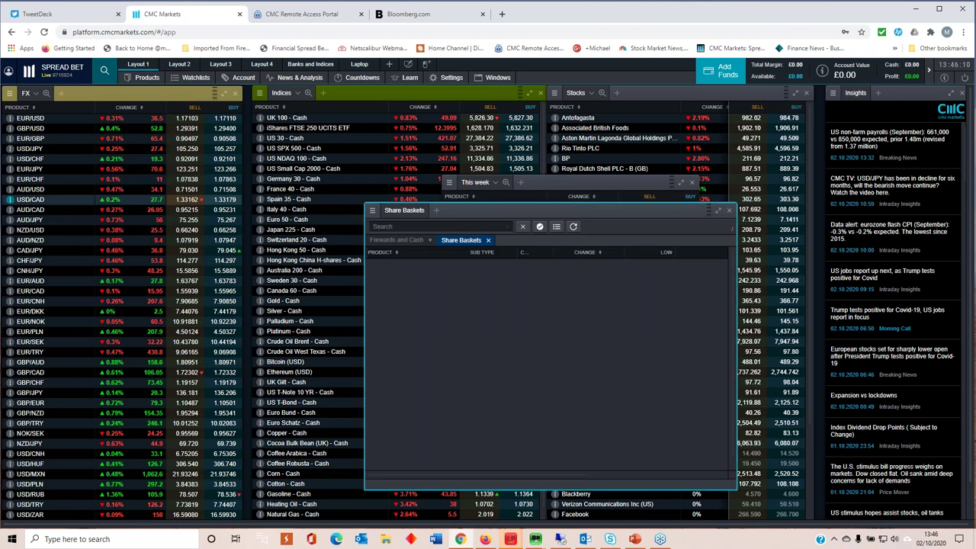
drag(551, 210, 217, 145)
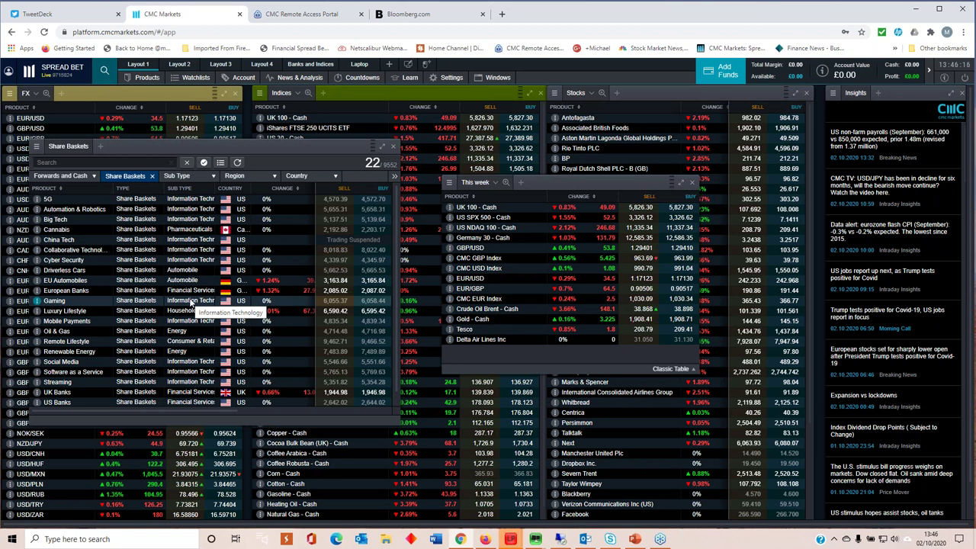
Examine the Renewable Energy basket's daily prices over seven months to two years on a full-size chart, and close the chart
click(64, 351)
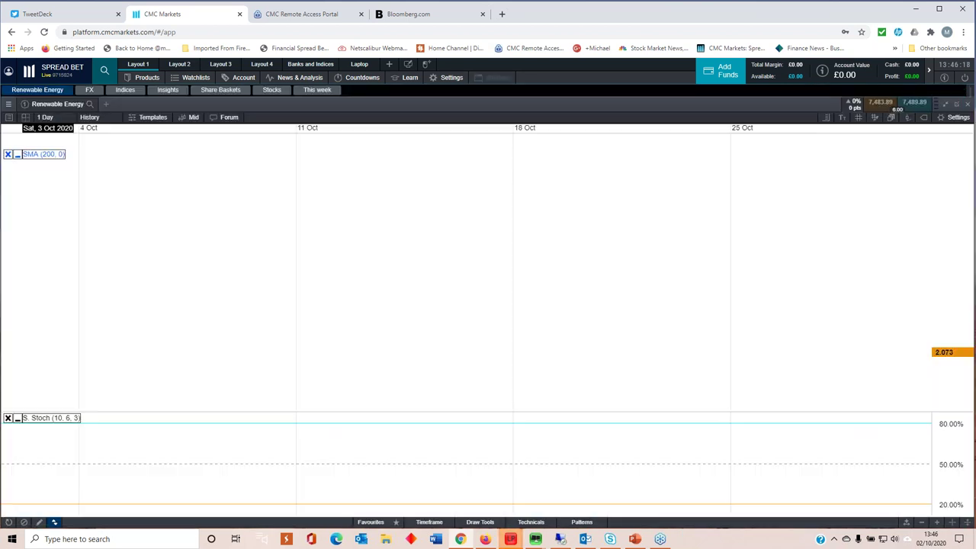
click(957, 106)
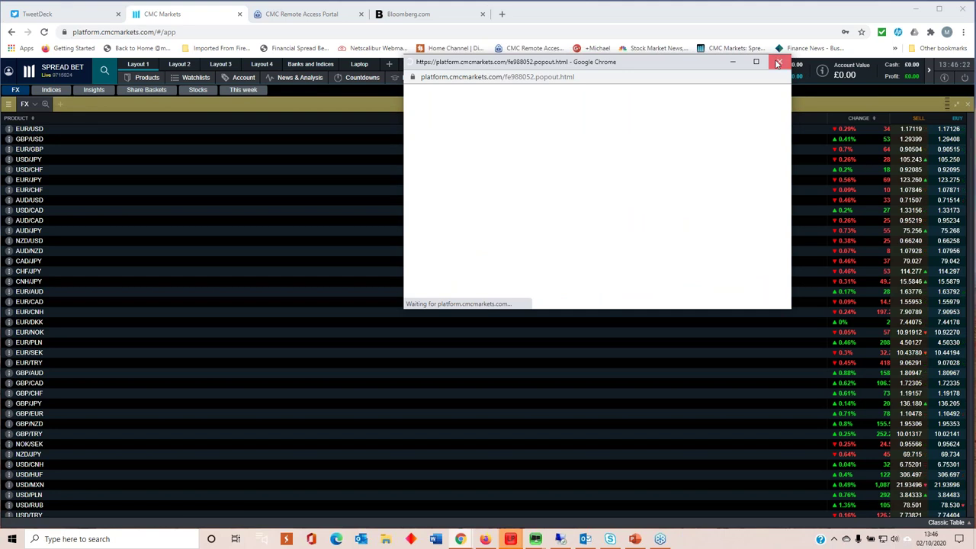
click(776, 63)
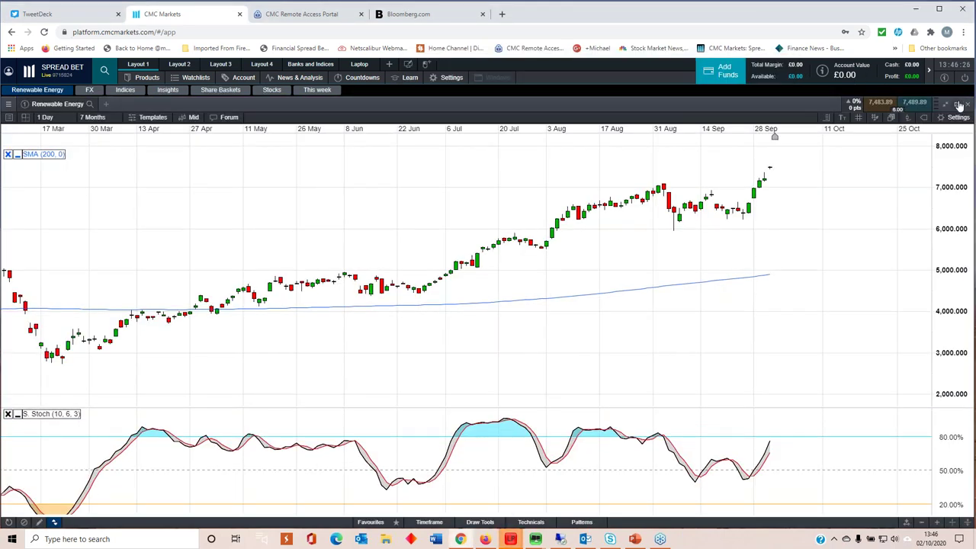
scroll(534, 214, down, 5)
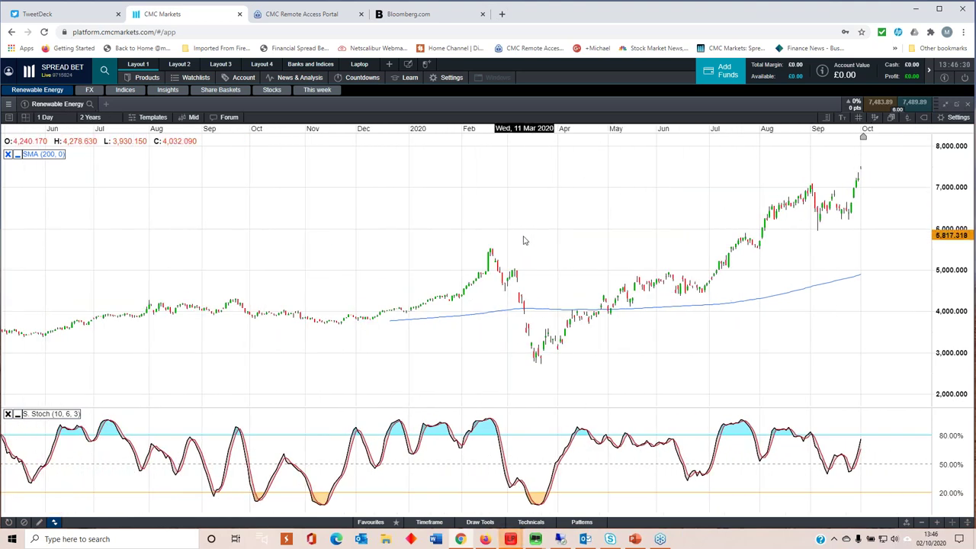
scroll(412, 271, up, 2)
scroll(406, 275, up, 3)
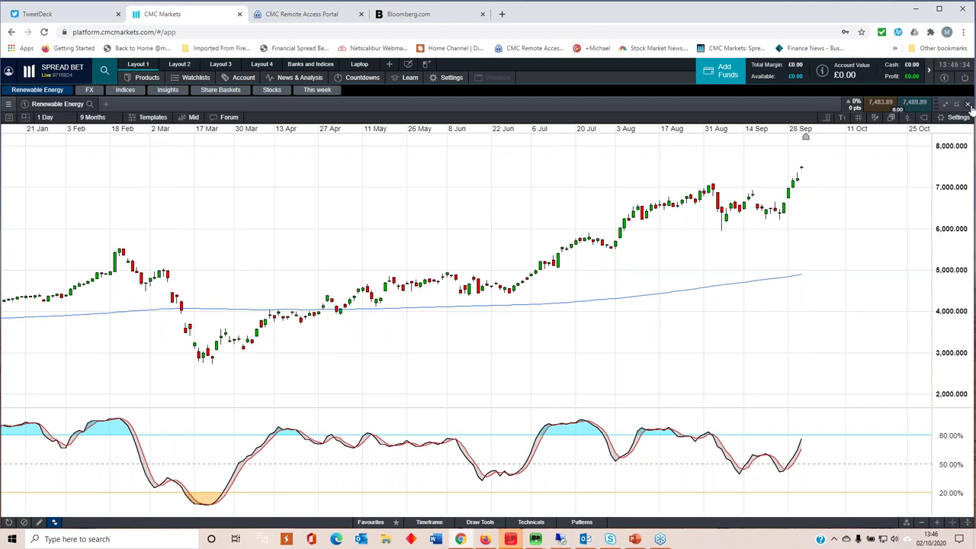
click(967, 105)
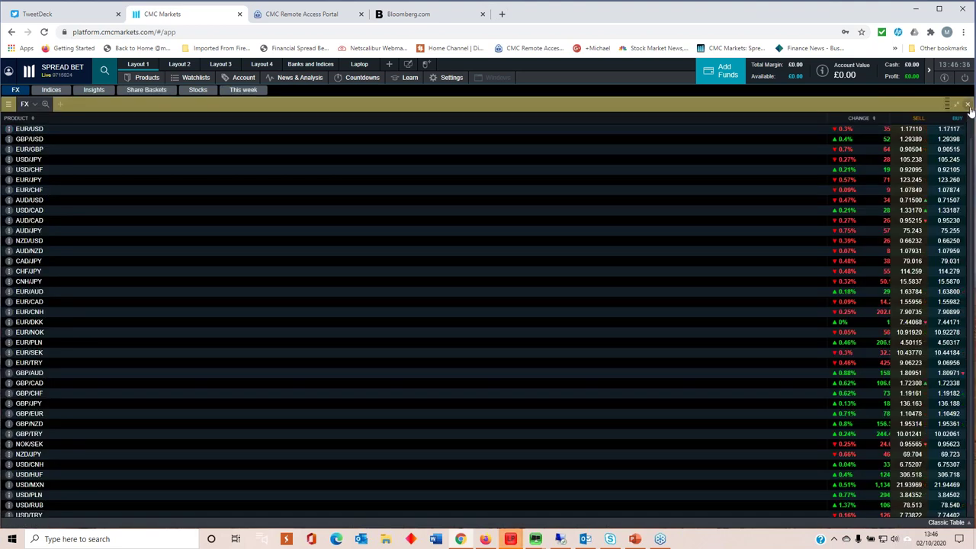
Close the maximised FX and Indices watchlists and return Layout 1 to its tiled window view
click(967, 105)
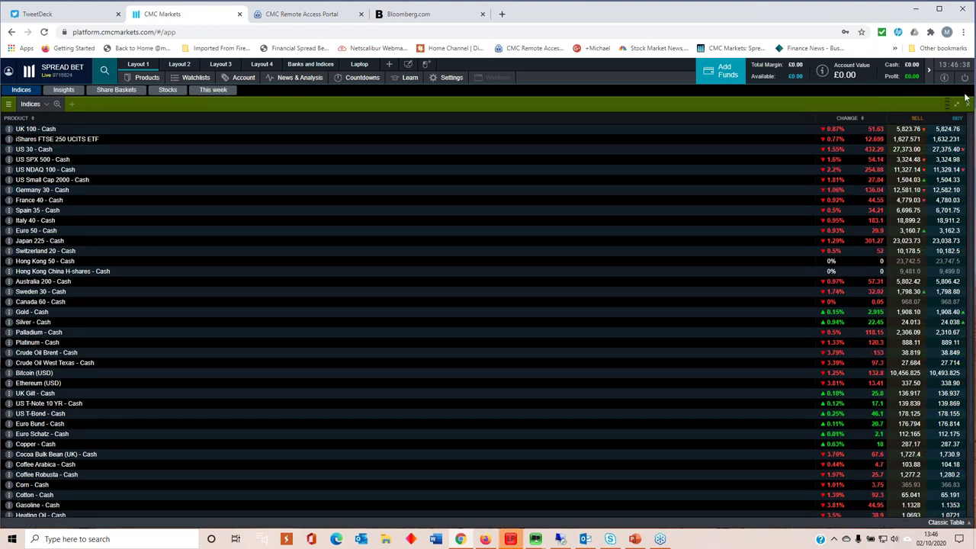
click(968, 106)
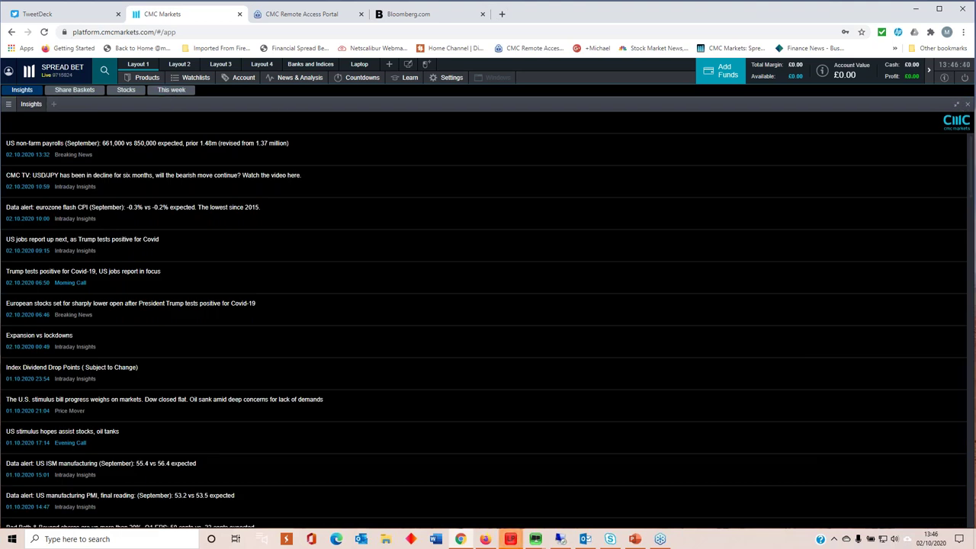
click(139, 65)
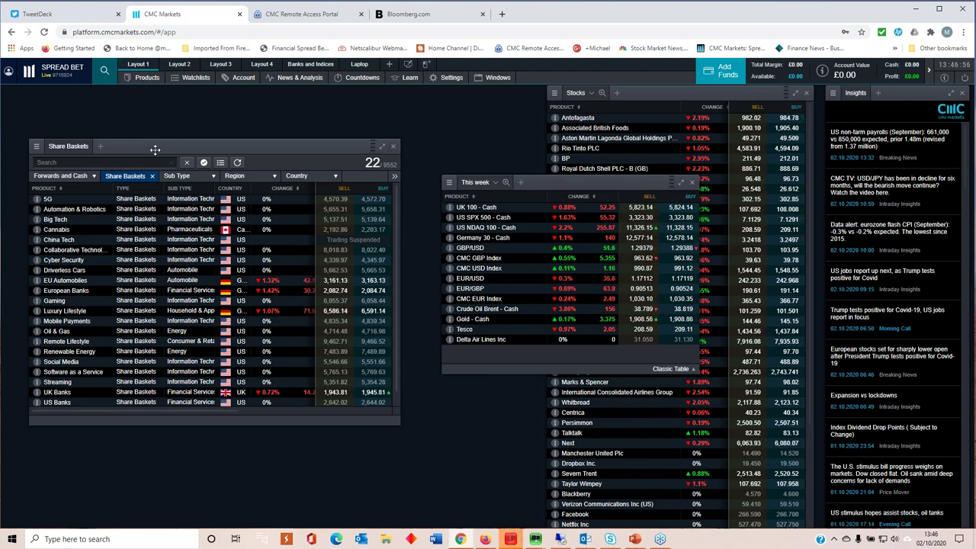
Reposition the Share Baskets list and open the auto-saved chart for the Renewable Energy basket
drag(182, 145, 222, 139)
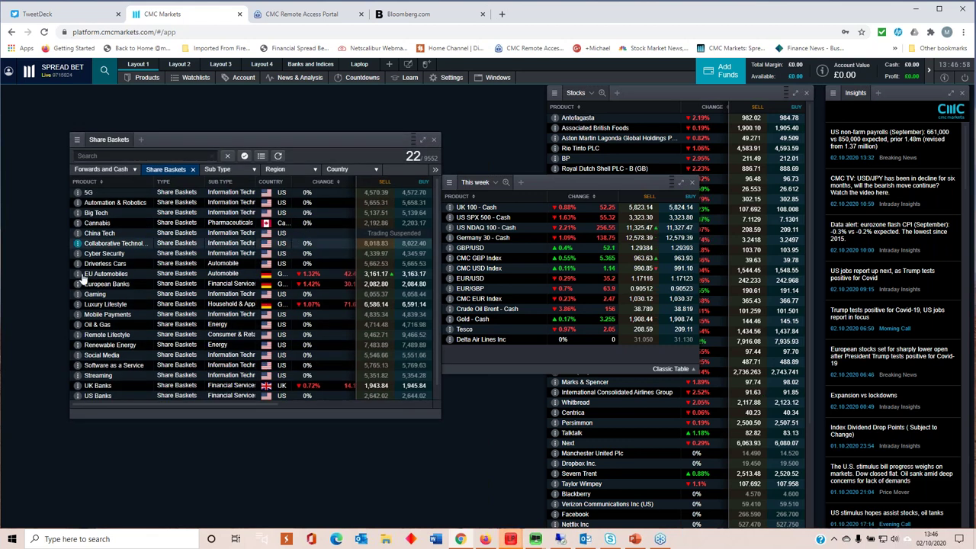
click(78, 346)
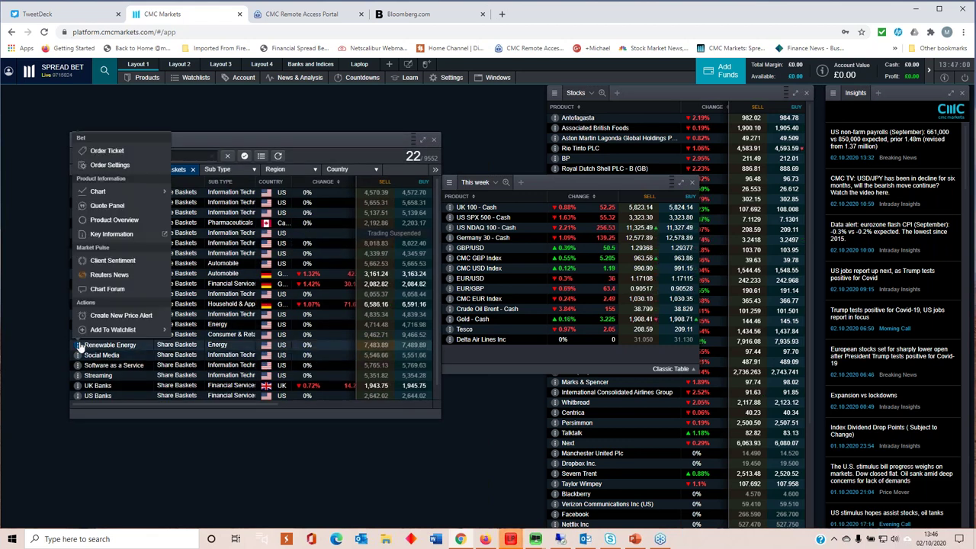
mouse_move(99, 191)
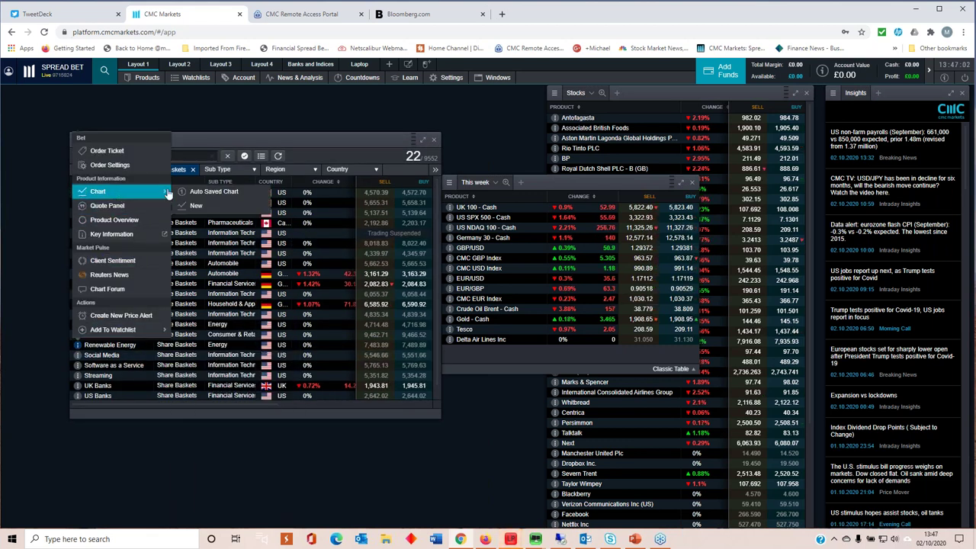
click(197, 191)
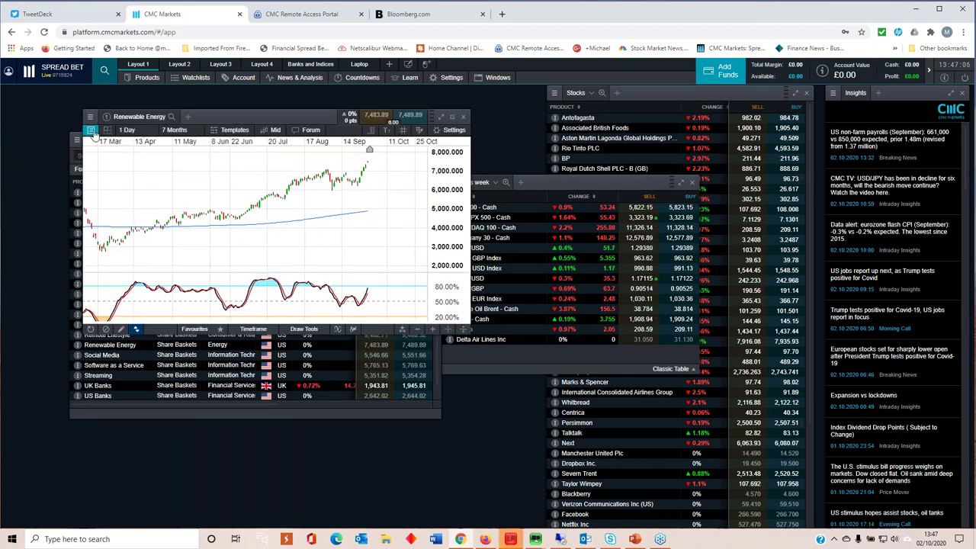
Show 10 months of daily Renewable Energy prices and move the chart clear of the Share Baskets list
mouse_move(96, 259)
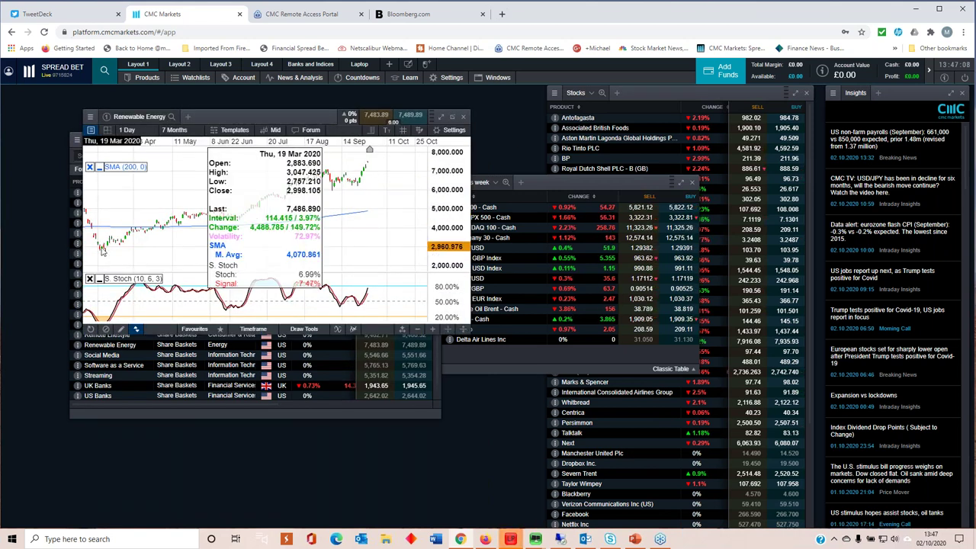
scroll(103, 251, down, 1)
scroll(114, 233, down, 1)
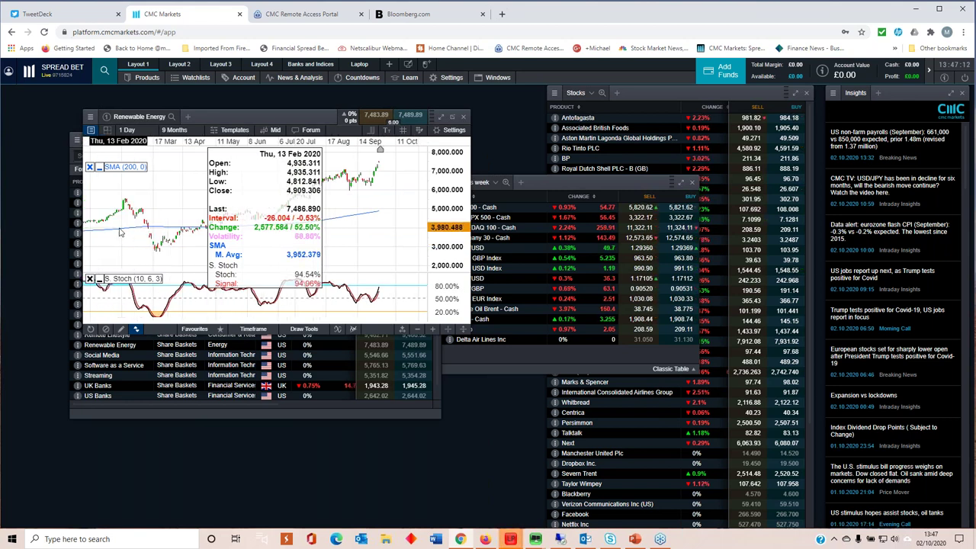
scroll(202, 202, down, 1)
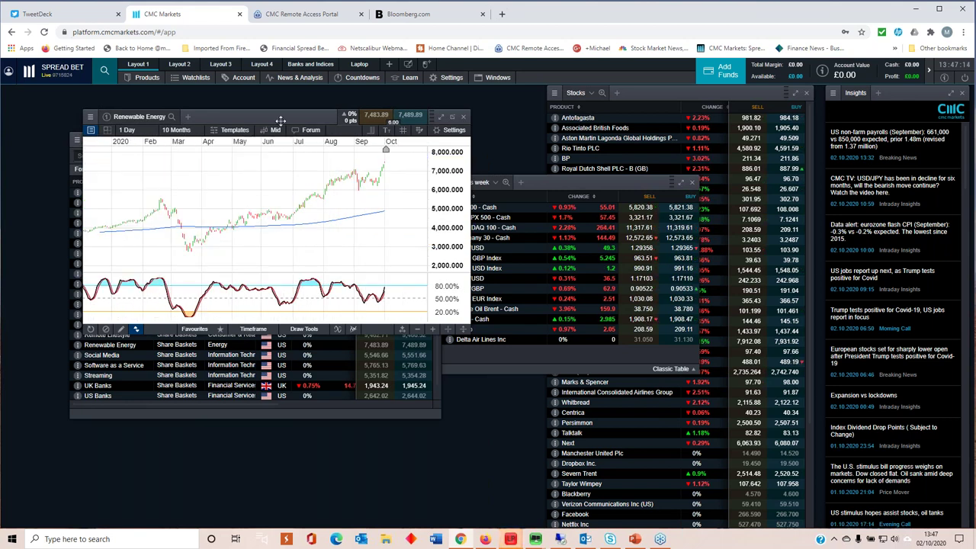
drag(217, 116, 521, 224)
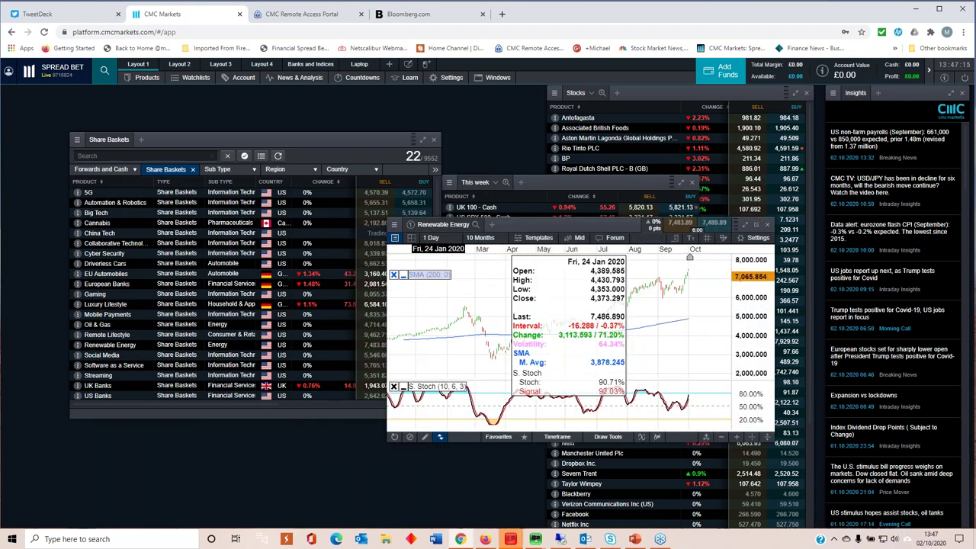
Remove the SMA and stochastic from the Renewable Energy chart and display its mid prices as a line instead of candles
click(393, 274)
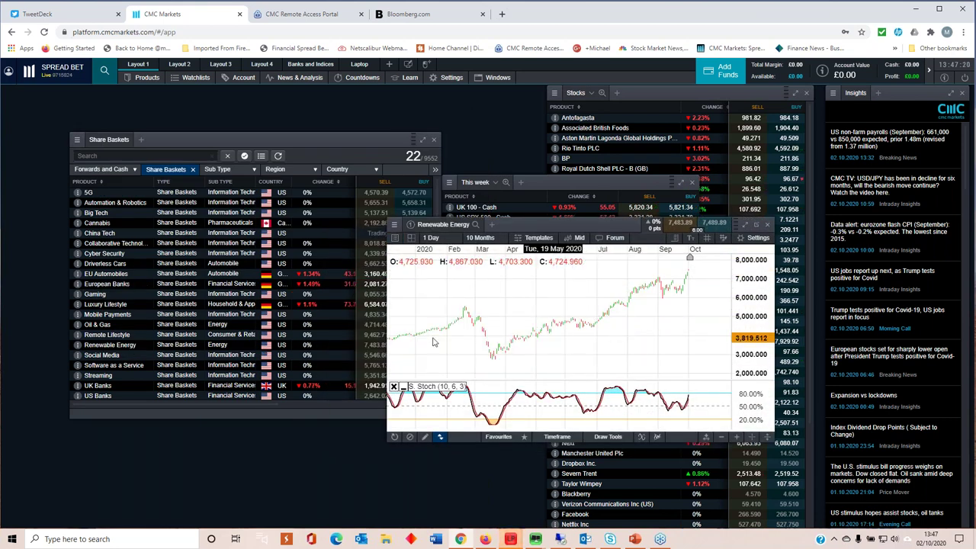
click(577, 238)
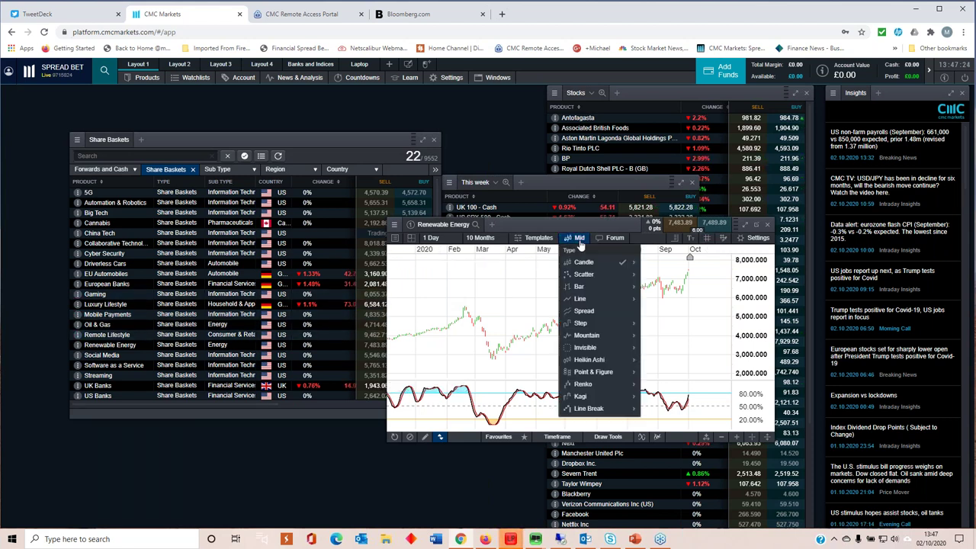
mouse_move(583, 298)
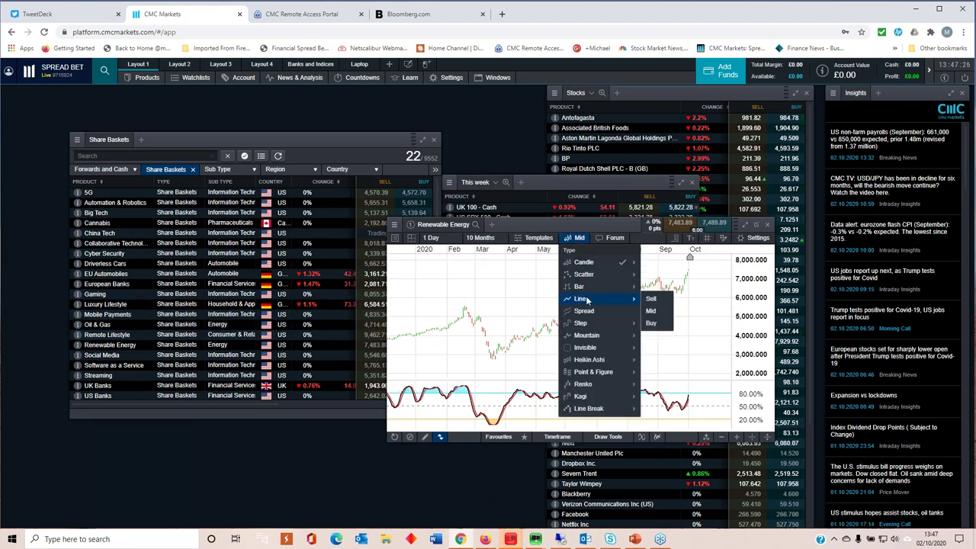
click(650, 310)
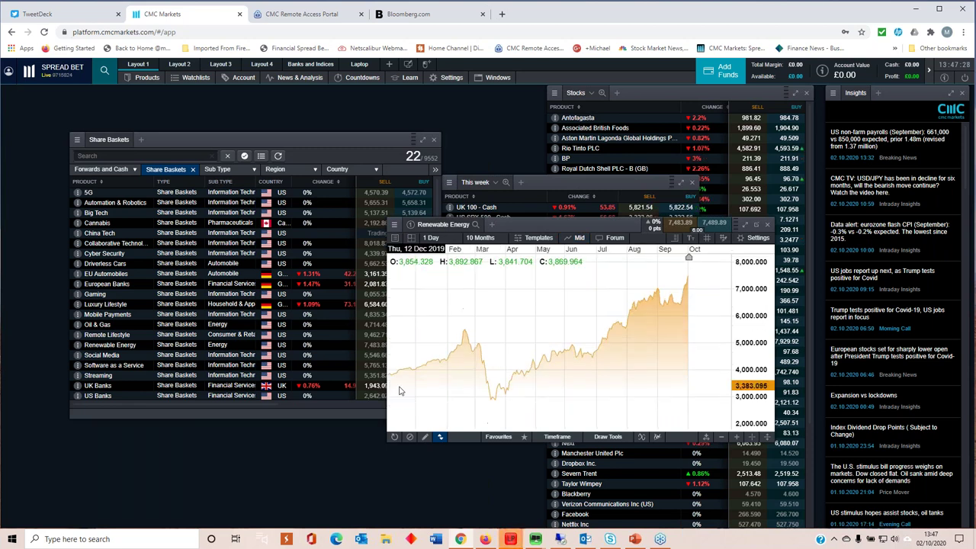
Add the Remote Lifestyle, Driverless Cars and Big Tech baskets to the Renewable Energy chart as price comparisons, and reposition the chart
click(106, 341)
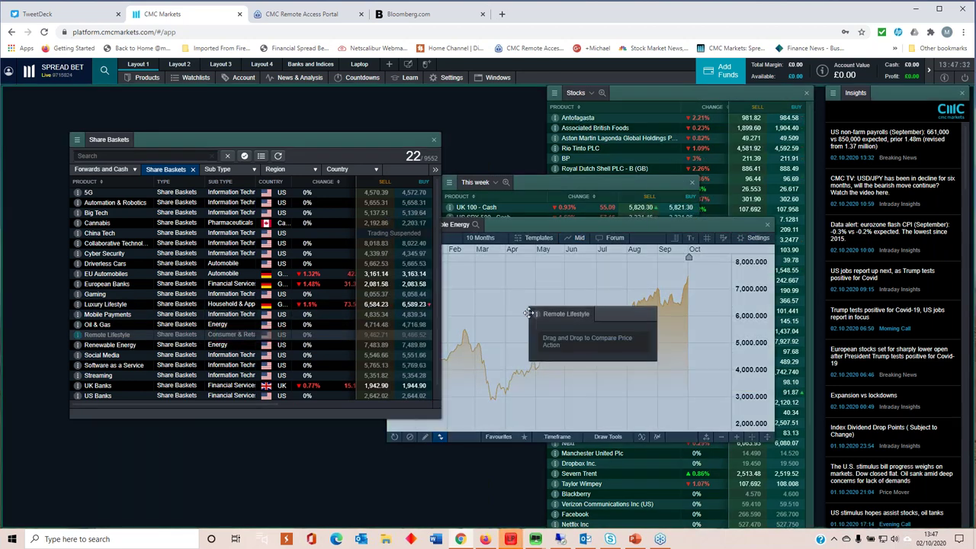
click(528, 343)
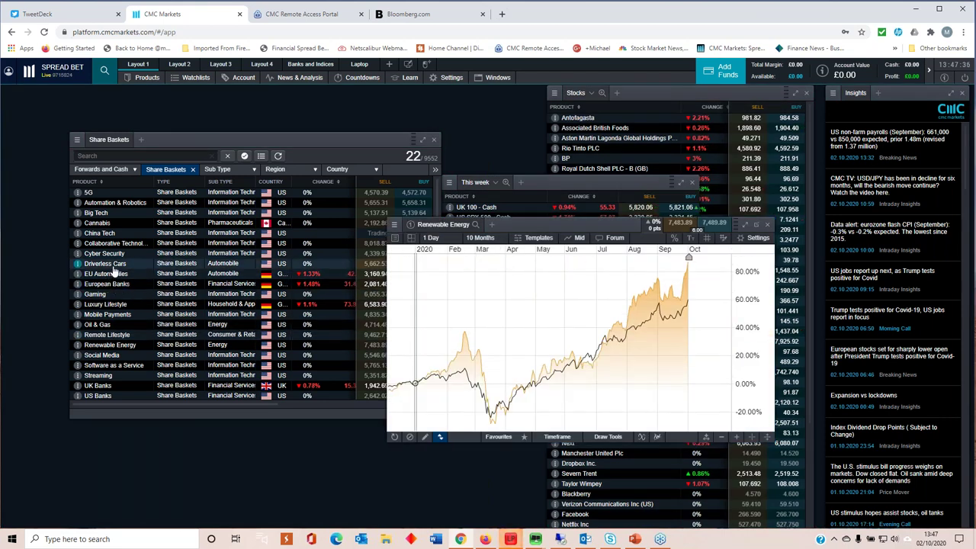
drag(113, 264, 454, 336)
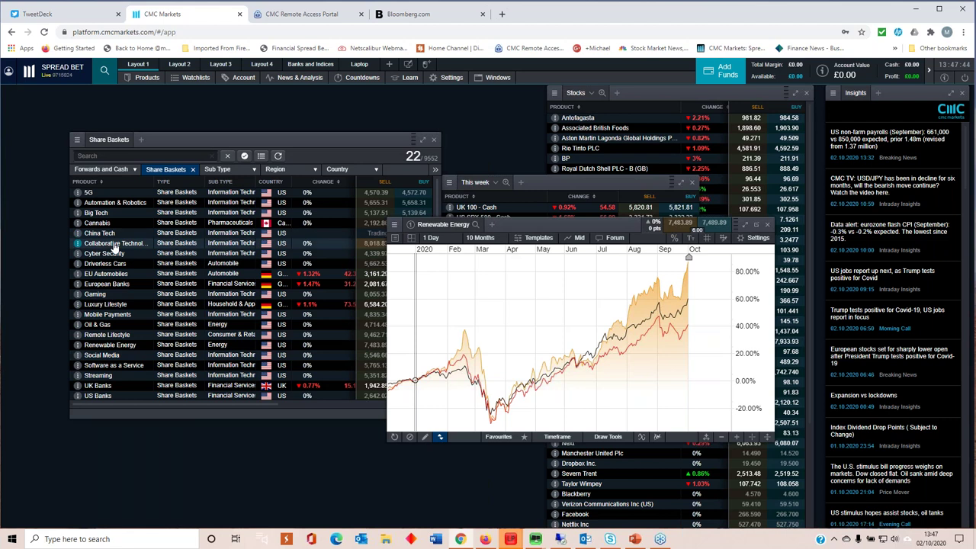
drag(107, 213, 515, 328)
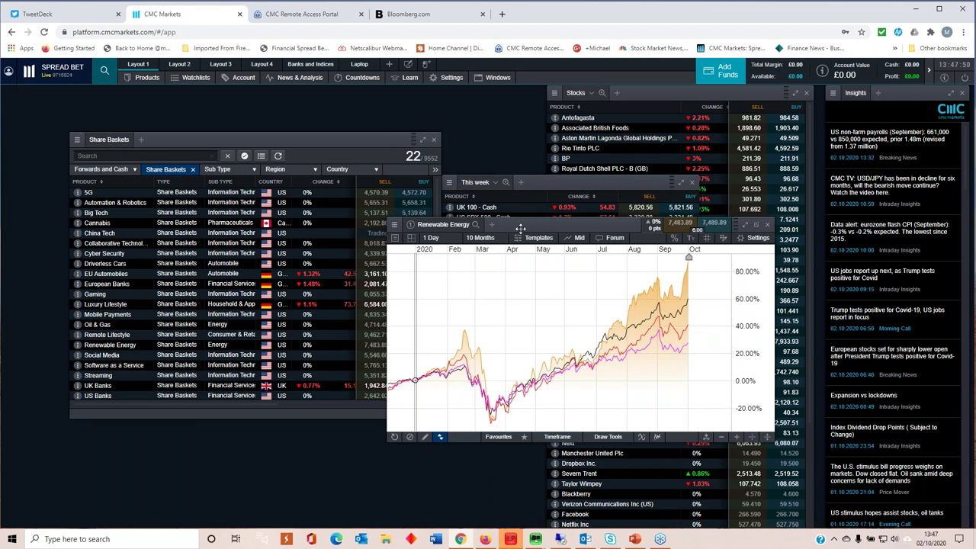
drag(520, 229, 459, 226)
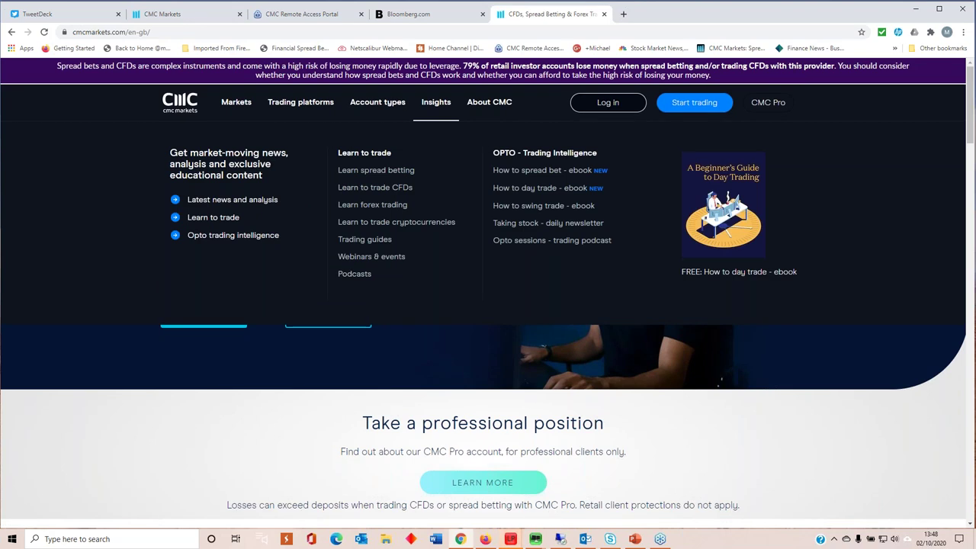
Open the Share baskets page on the CMC Markets website and look through its performance chart and introduction
mouse_move(379, 112)
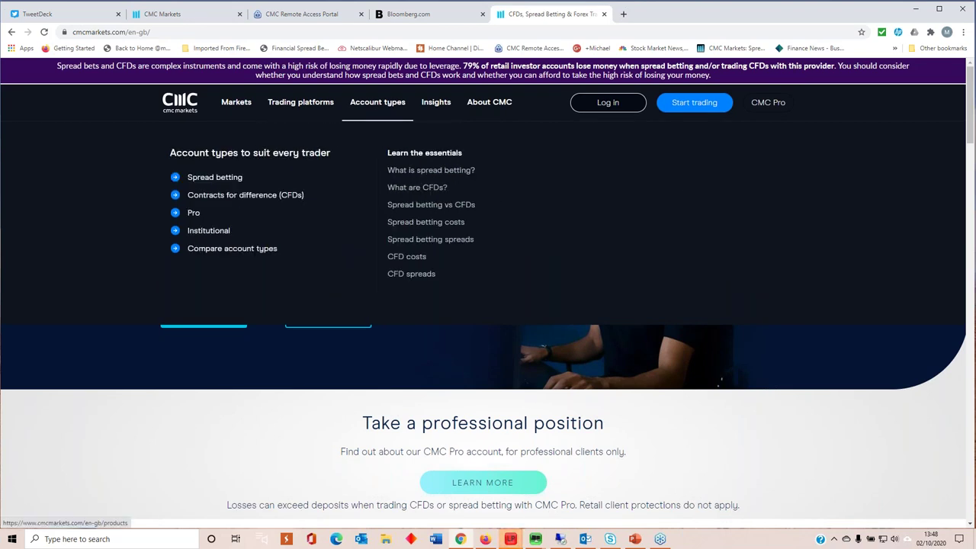
mouse_move(222, 104)
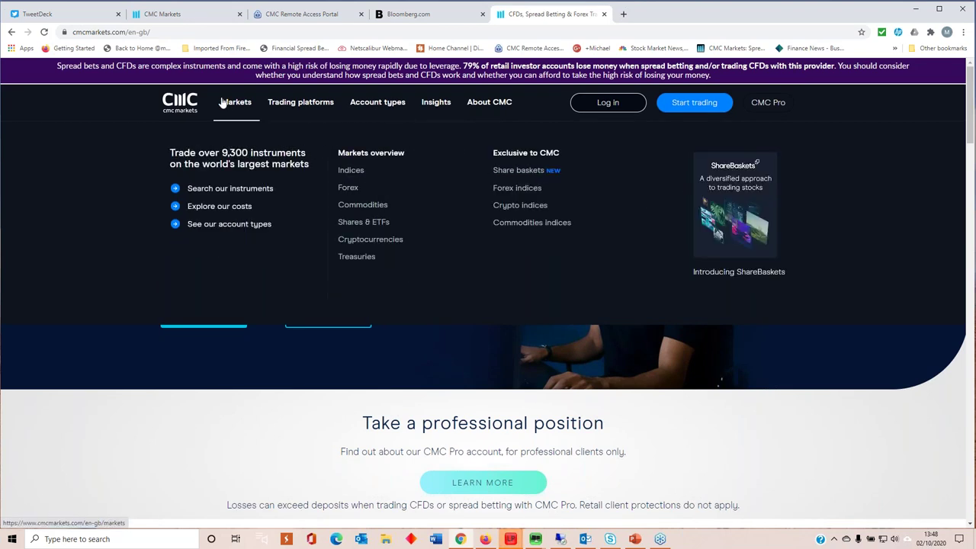
click(522, 178)
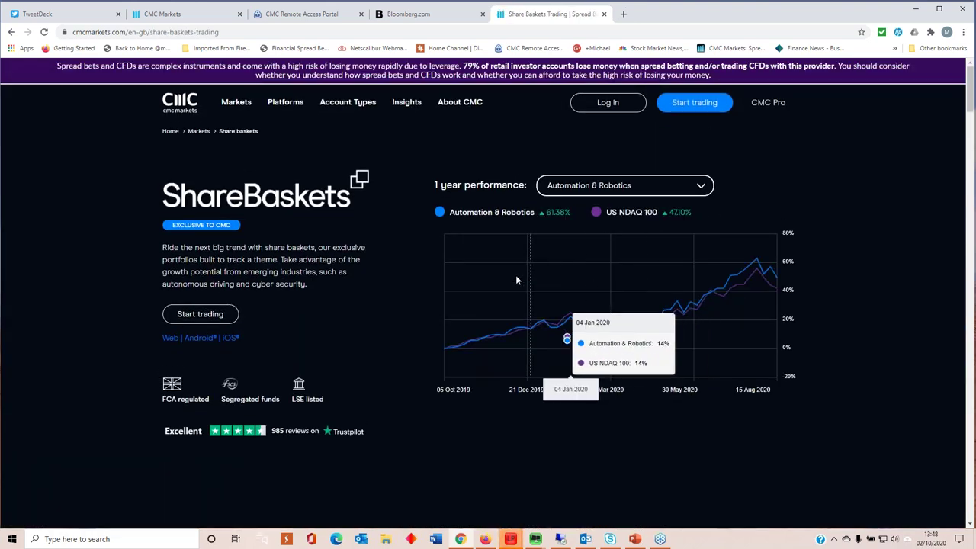
scroll(484, 282, down, 2)
scroll(481, 293, down, 3)
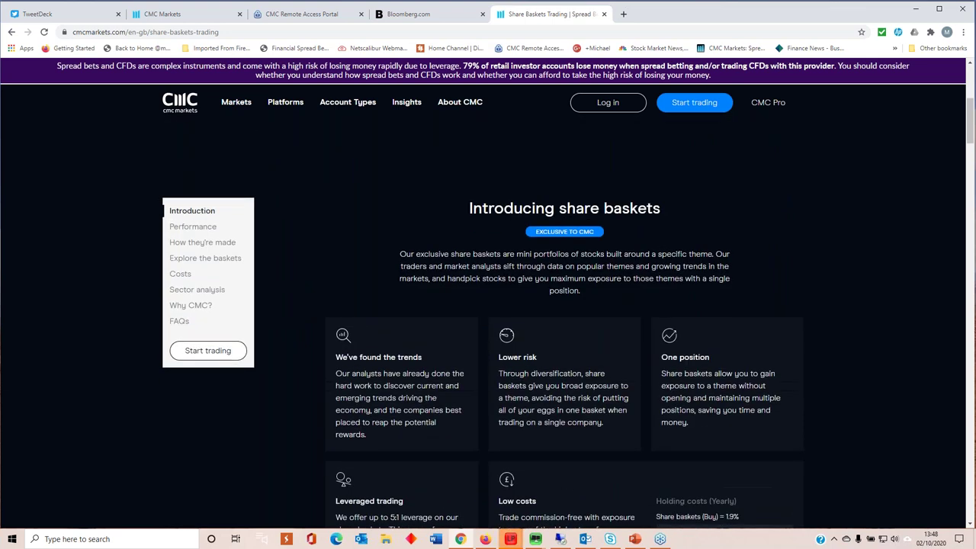
scroll(481, 293, up, 2)
scroll(213, 221, down, 2)
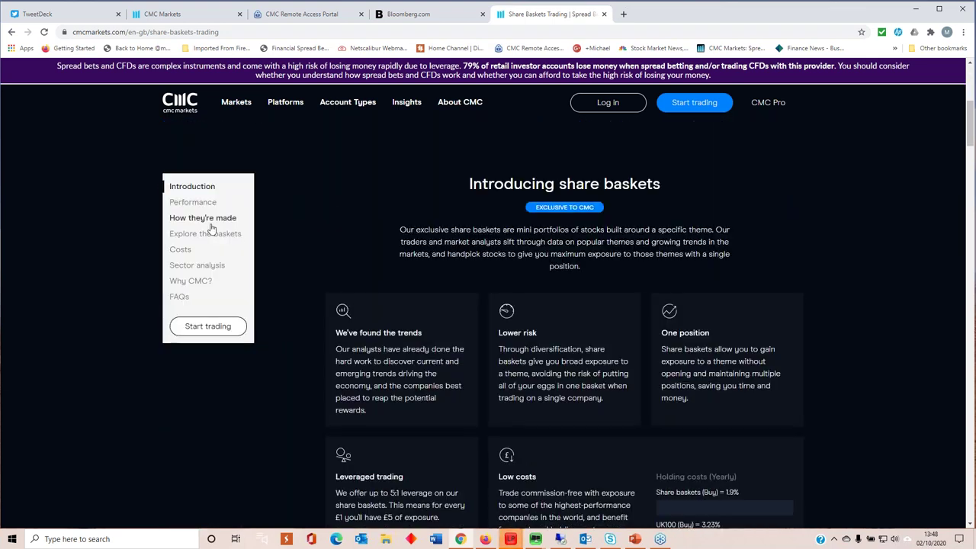
Return to the CMC Markets trading platform and close the Renewable Energy chart, the This week watchlist and the Share Baskets list
scroll(330, 338, up, 5)
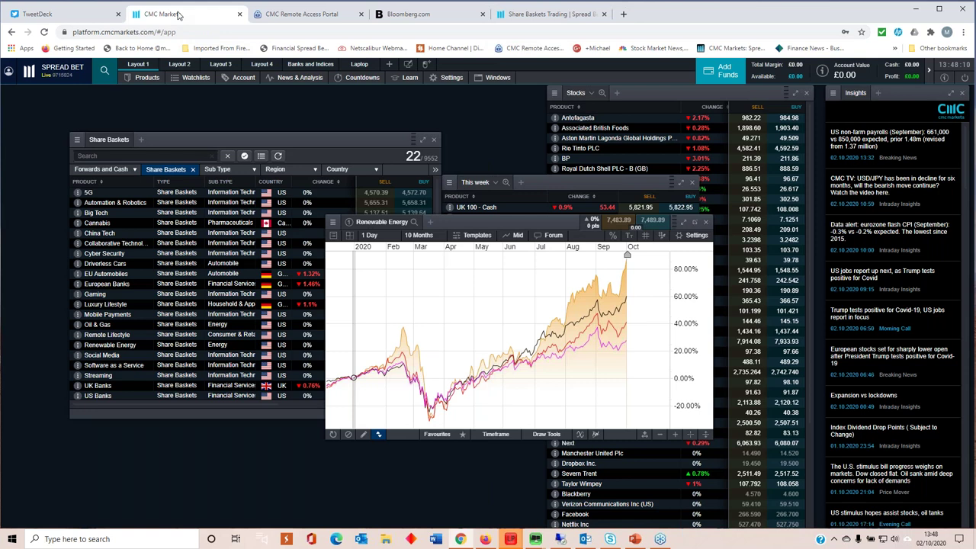
click(162, 14)
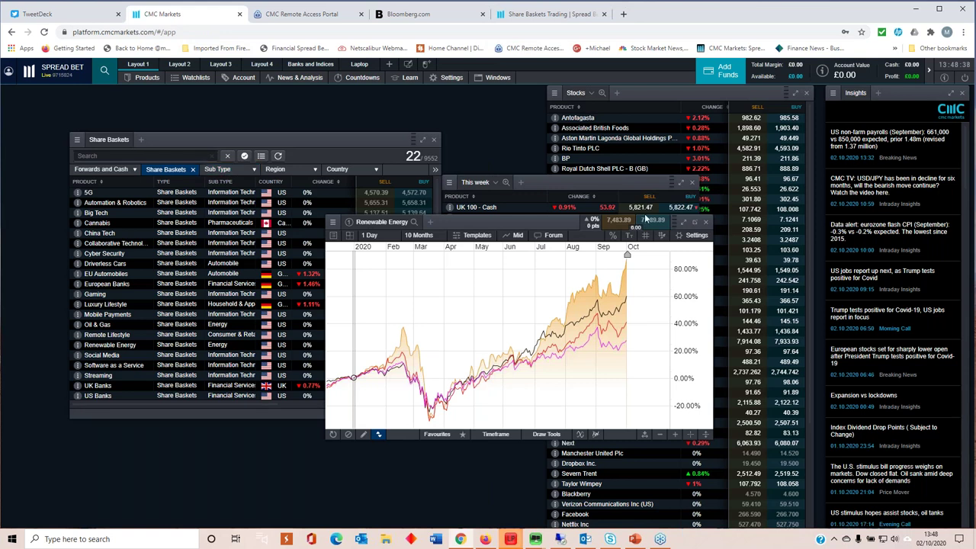
click(705, 222)
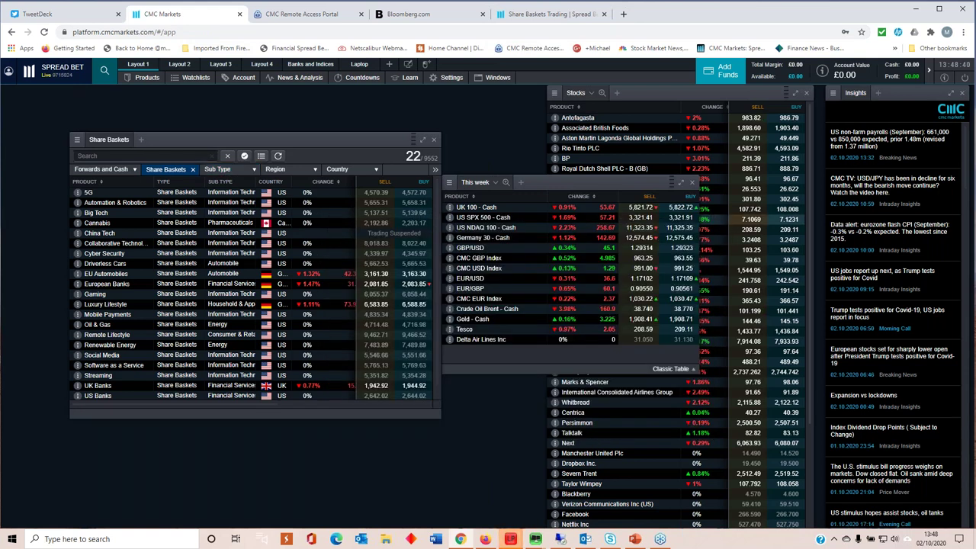
click(693, 184)
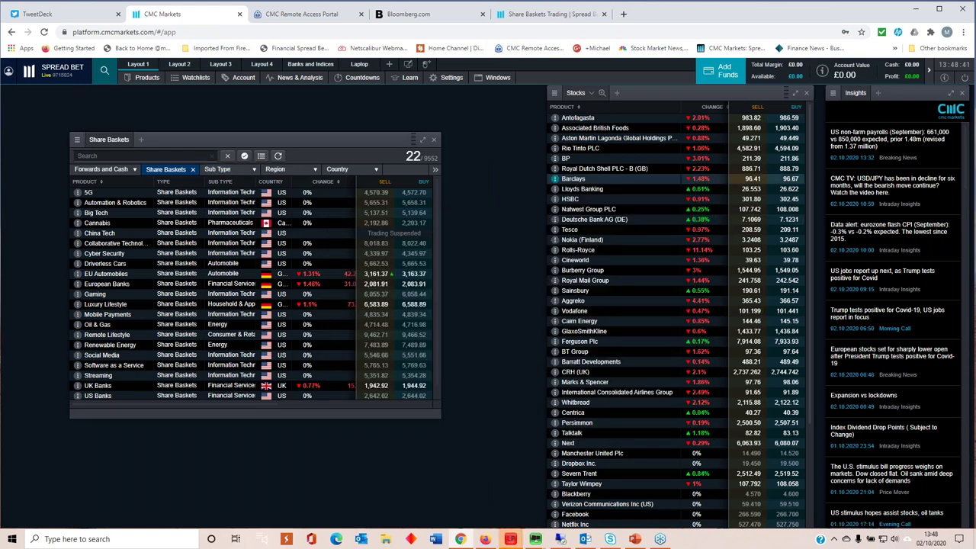
click(434, 139)
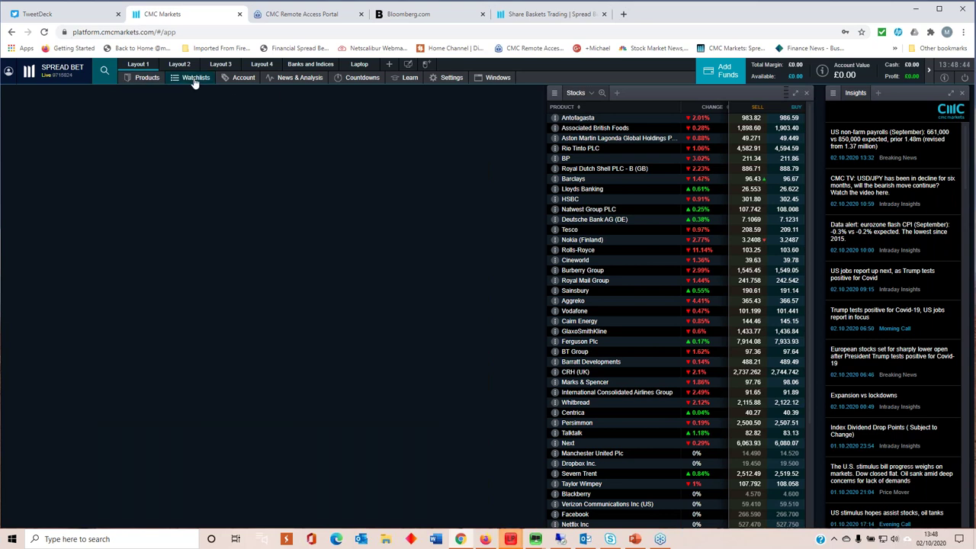
Open the FX and Indices watchlists alongside the Stocks watchlist in Layout 1
click(195, 81)
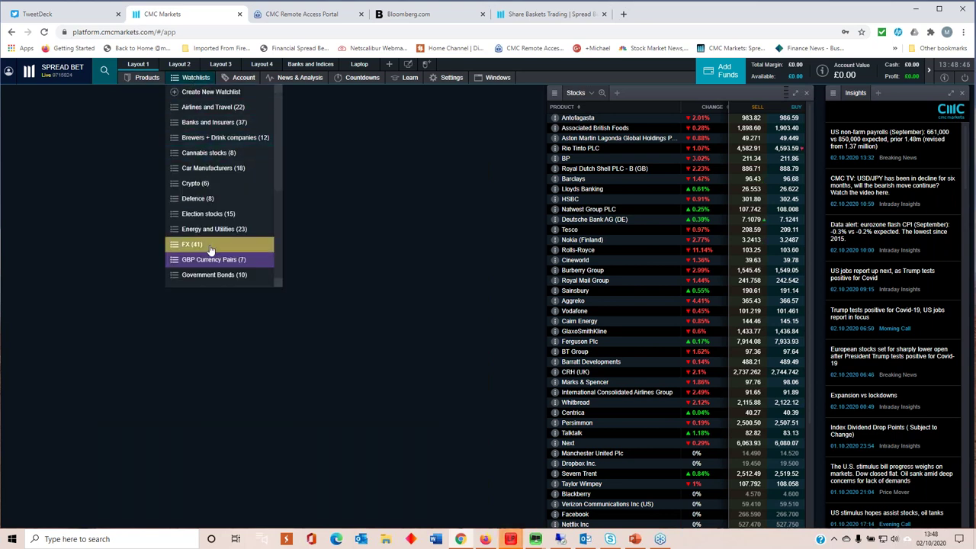
click(195, 77)
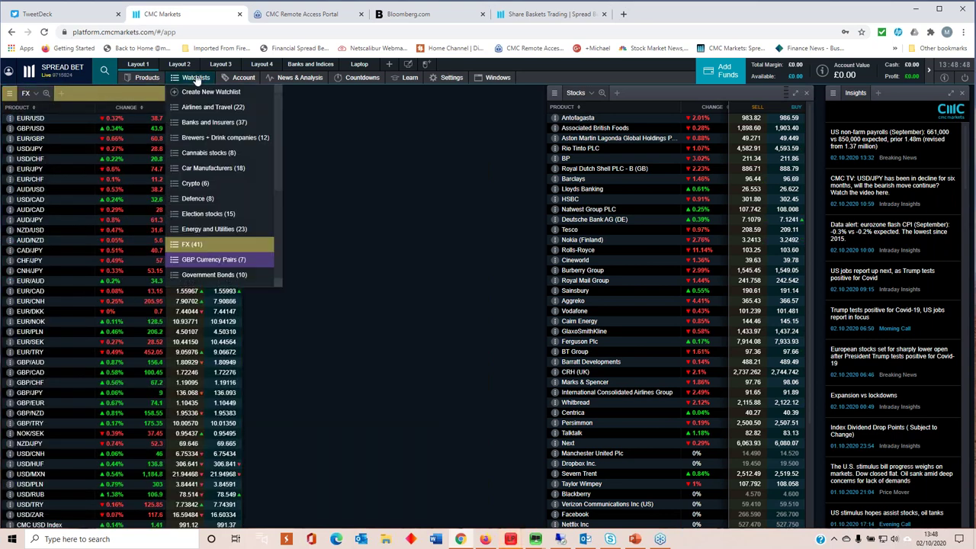
scroll(212, 241, down, 3)
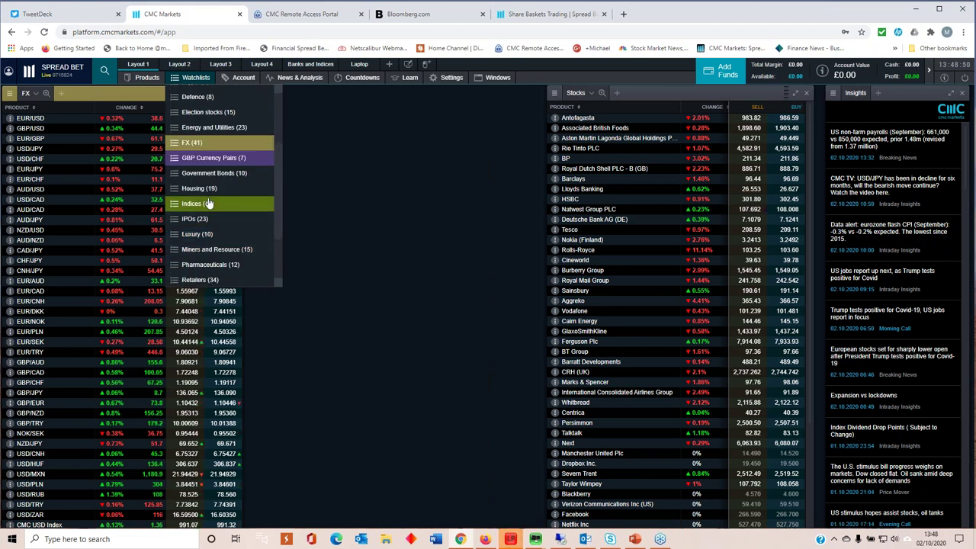
click(208, 204)
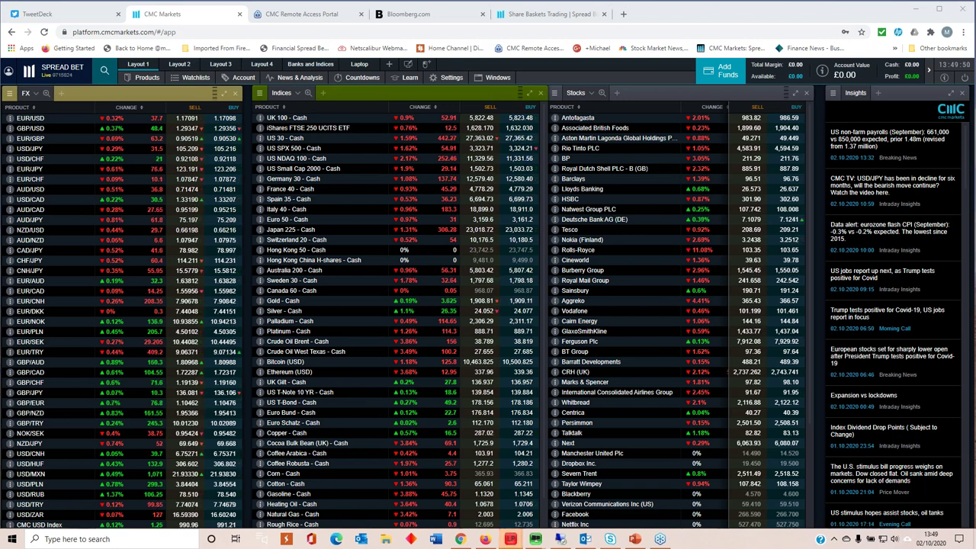
Open an enlarged Gold - Cash chart, examine daily prices against the trendlines, moving averages and Fibonacci levels, and close the chart
click(283, 302)
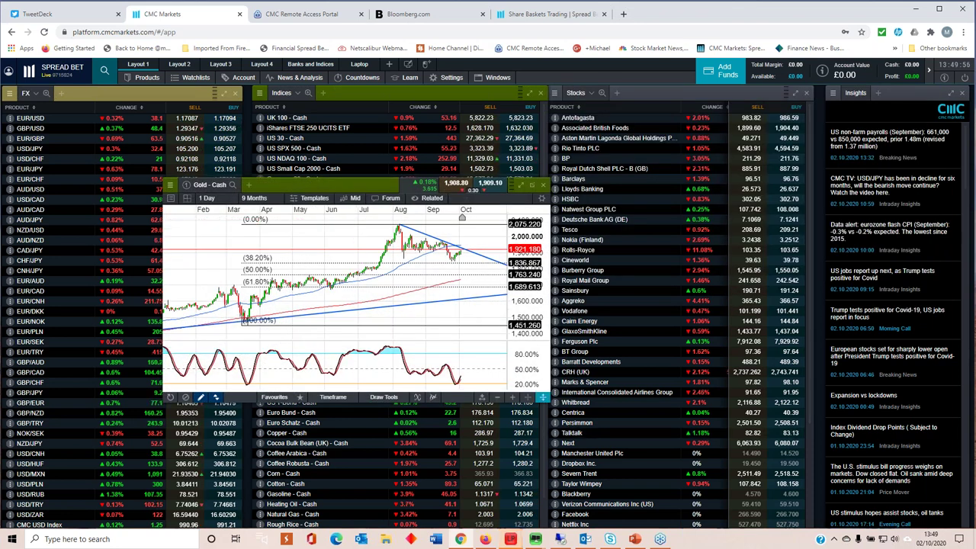
drag(543, 397, 776, 518)
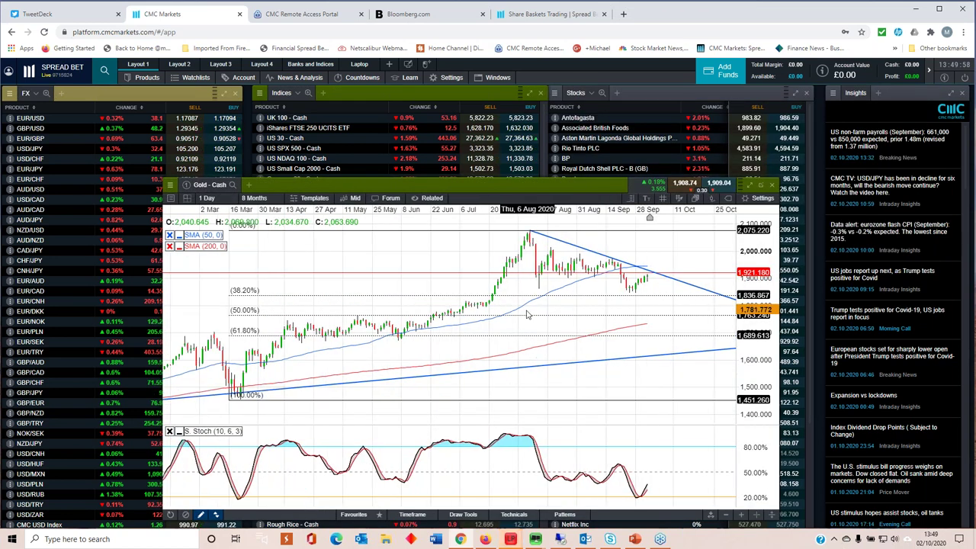
scroll(526, 314, up, 2)
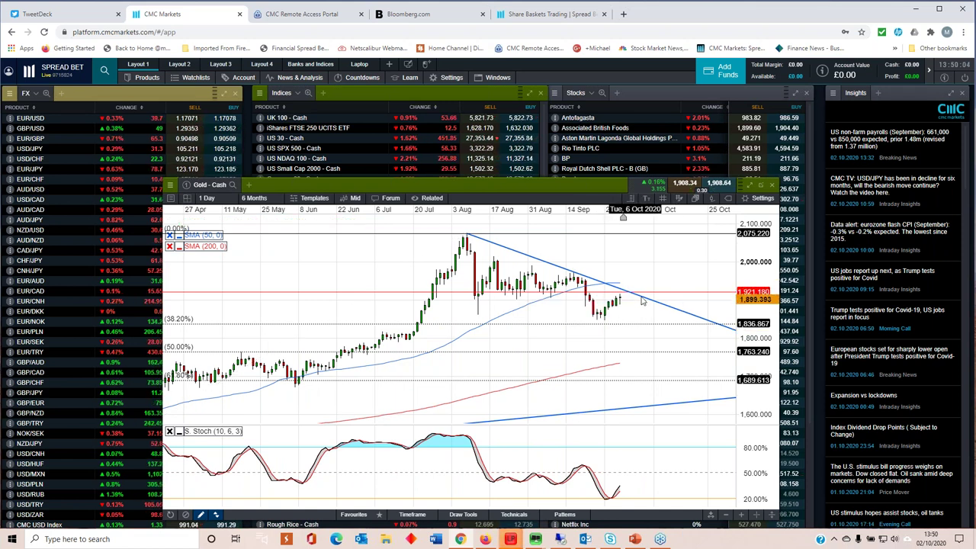
scroll(643, 301, down, 1)
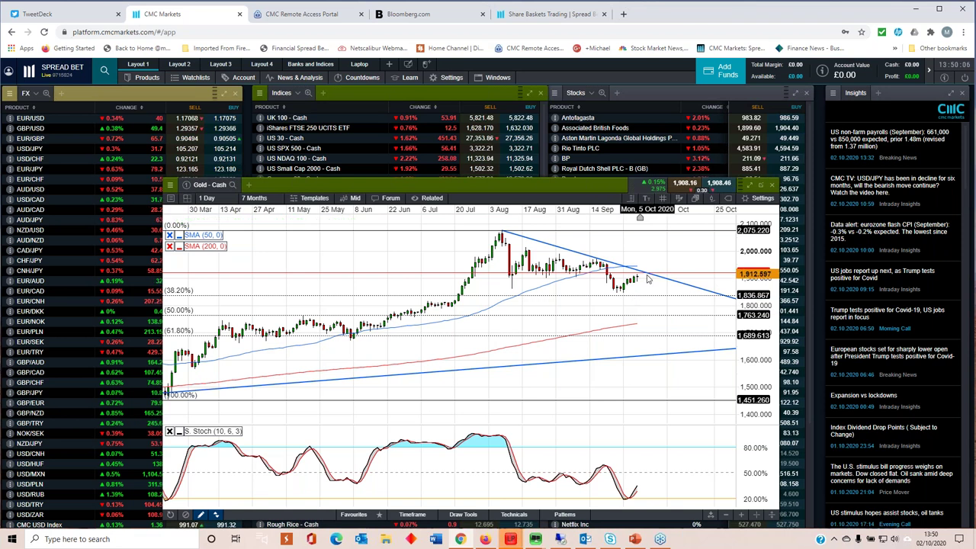
scroll(641, 284, down, 2)
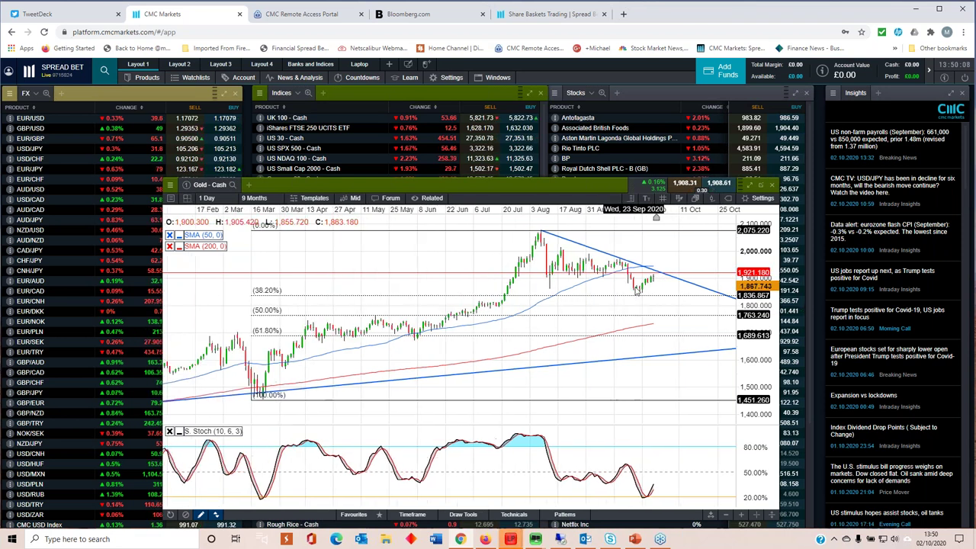
scroll(637, 290, down, 1)
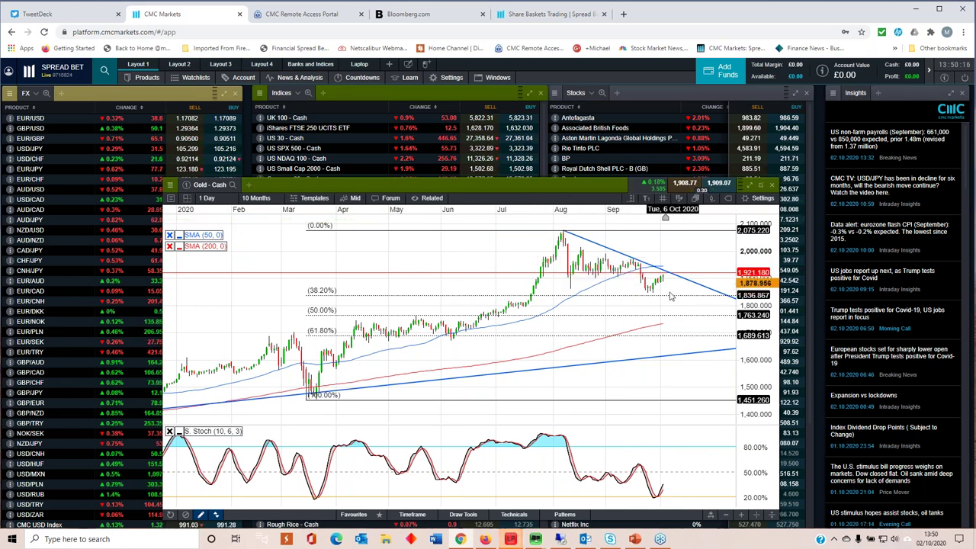
scroll(650, 314, up, 3)
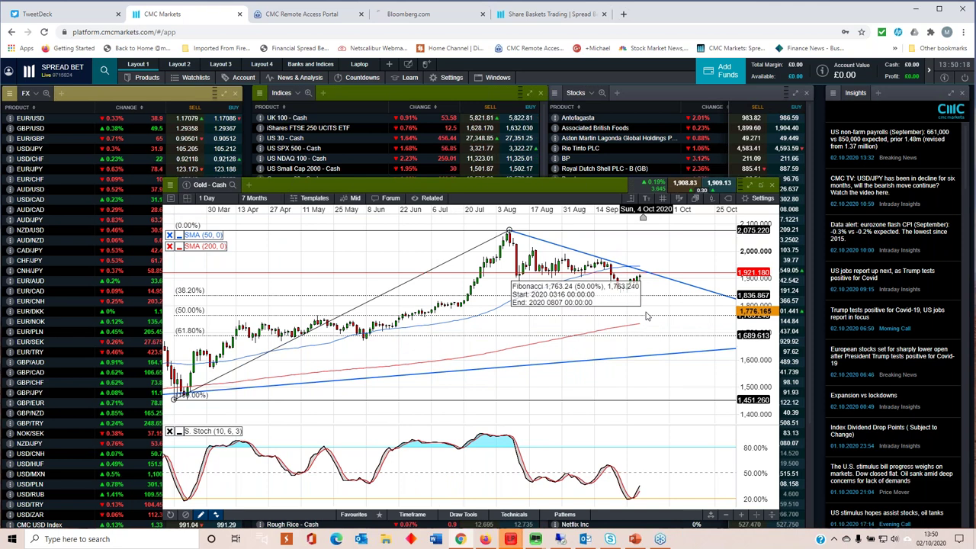
scroll(649, 308, up, 1)
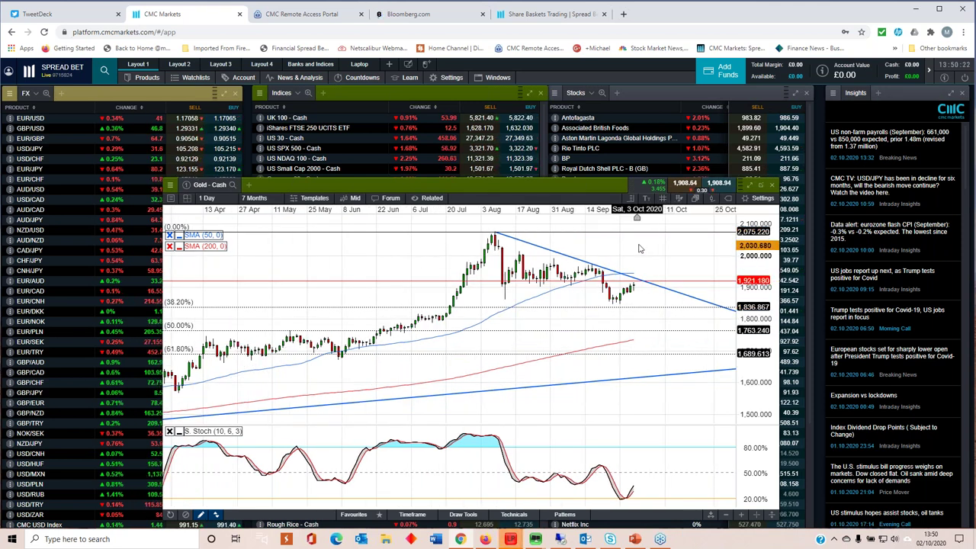
scroll(602, 292, down, 2)
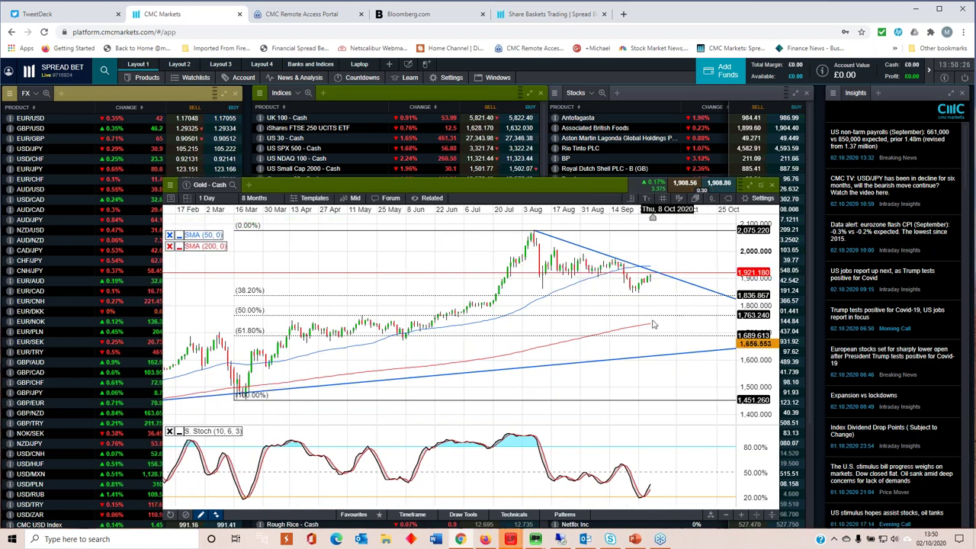
scroll(648, 308, up, 2)
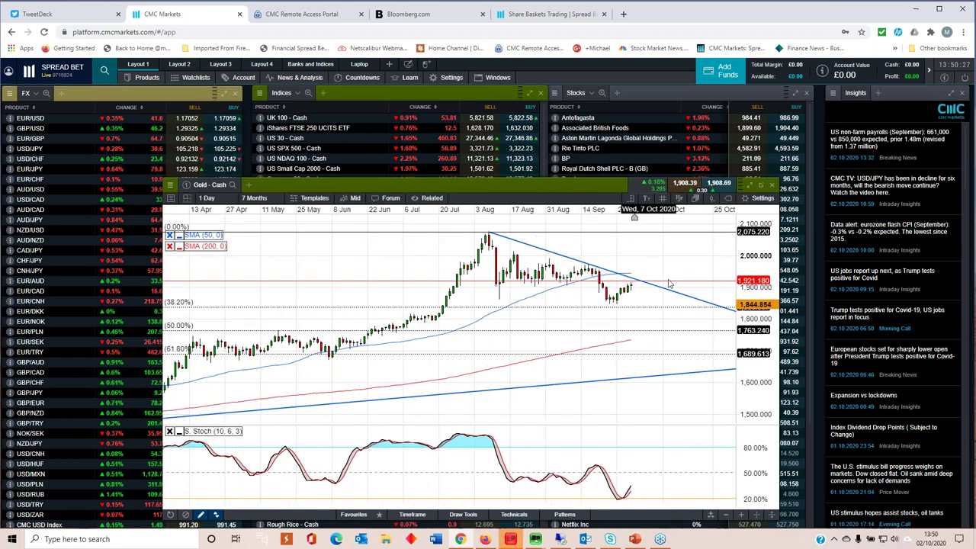
click(772, 187)
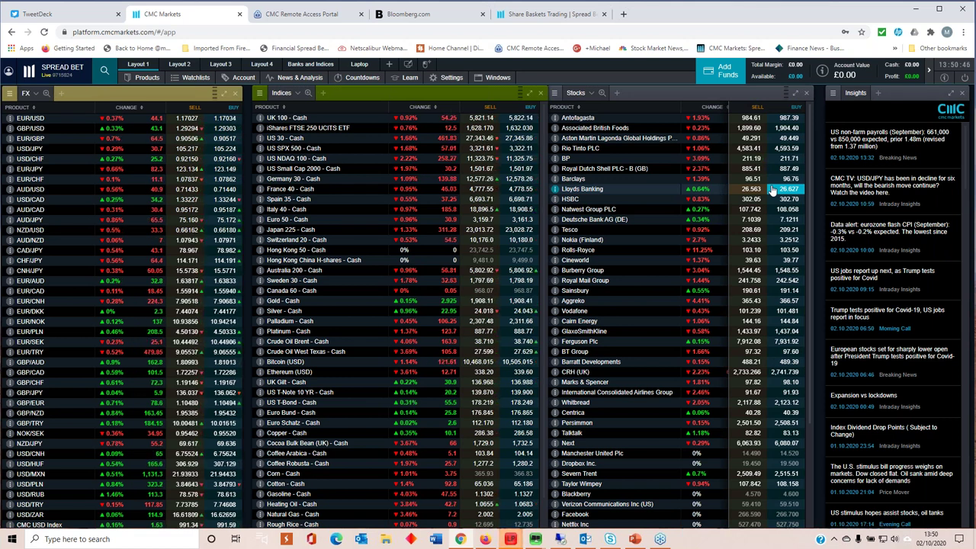
Switch to the NFP Seminar slides in PowerPoint and start the slide show from the first slide
click(633, 540)
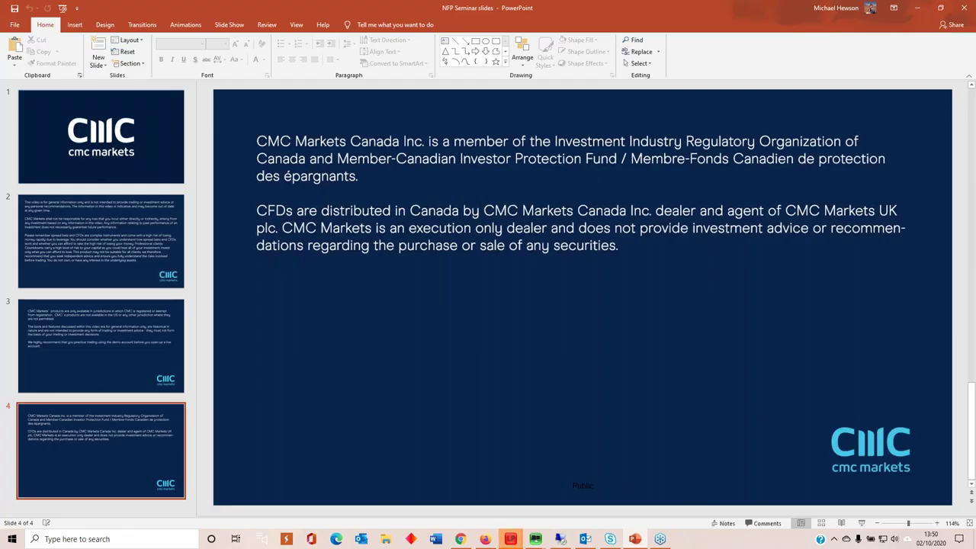
key(F5)
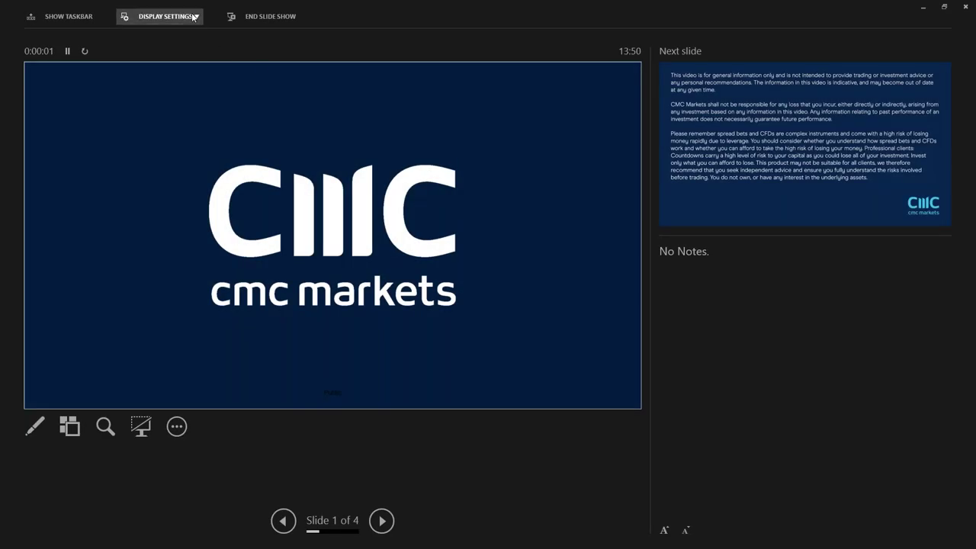